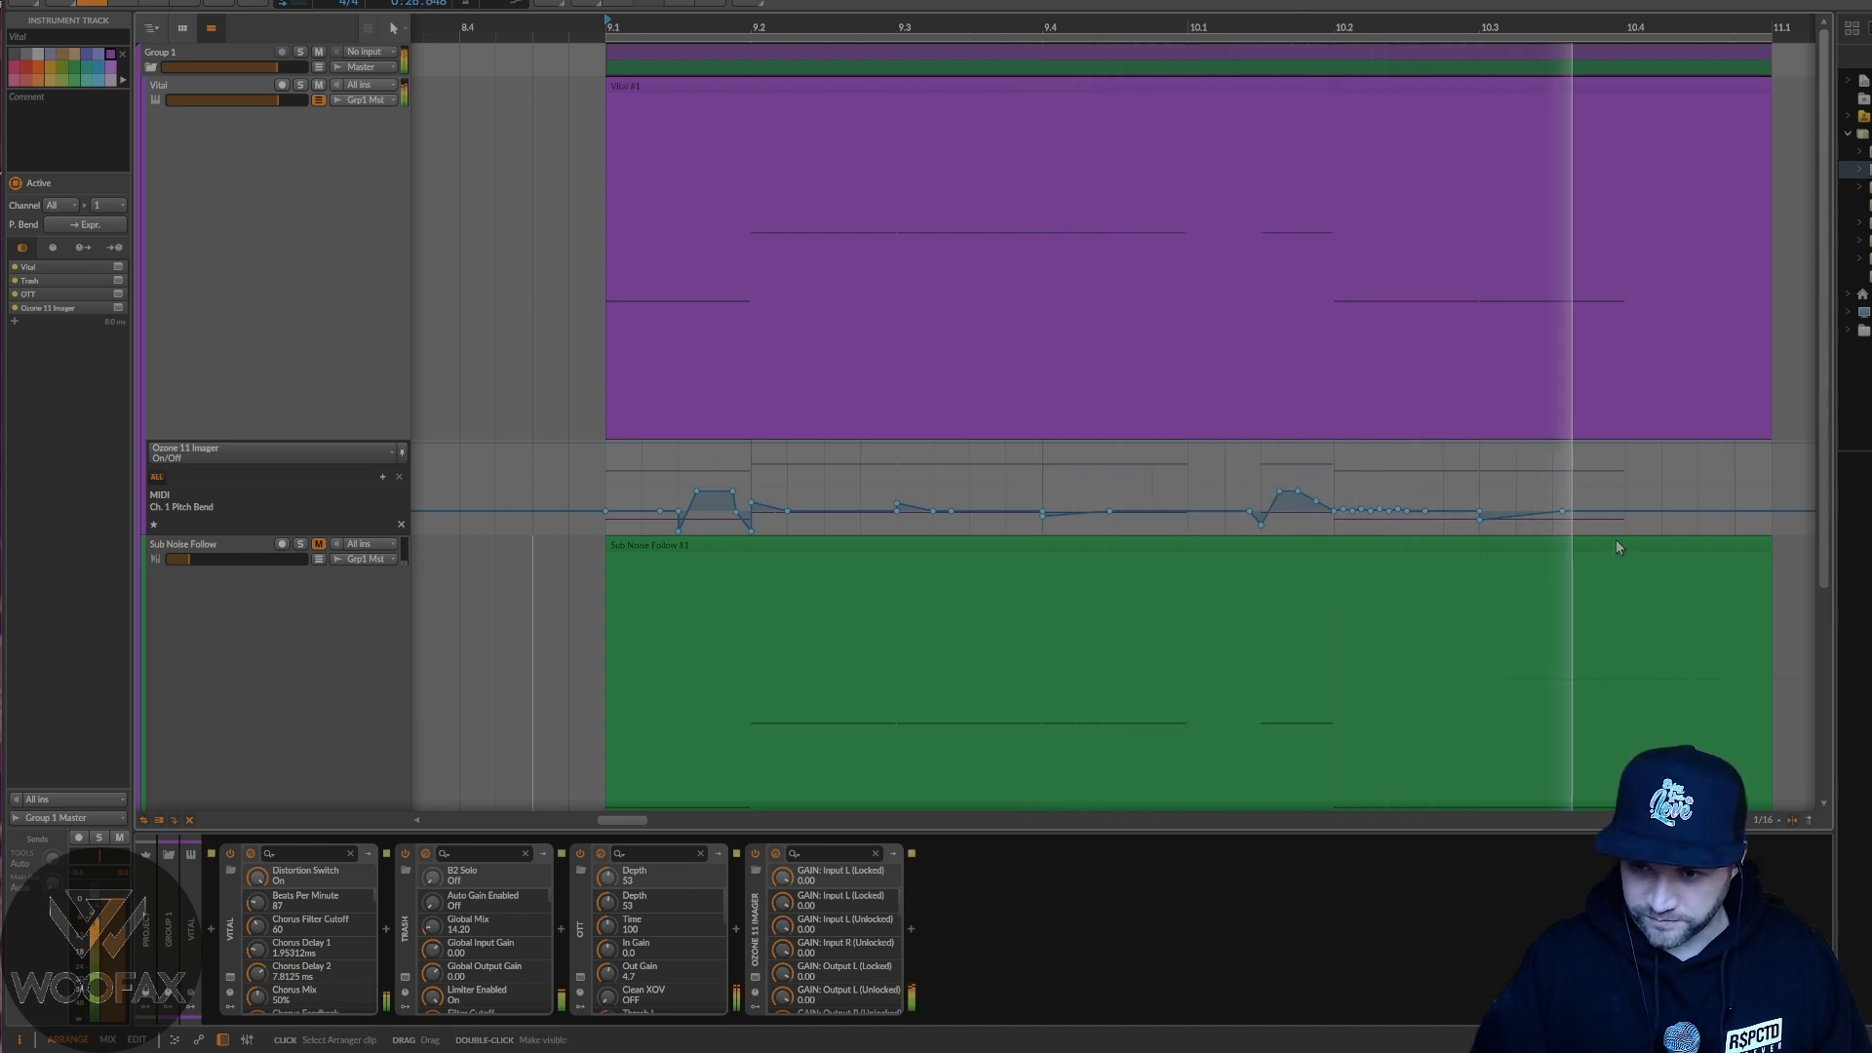
- Stop playback and bypass the Trash, OTT and Ozone 11 Imager plugins on the Vital track
key("space")
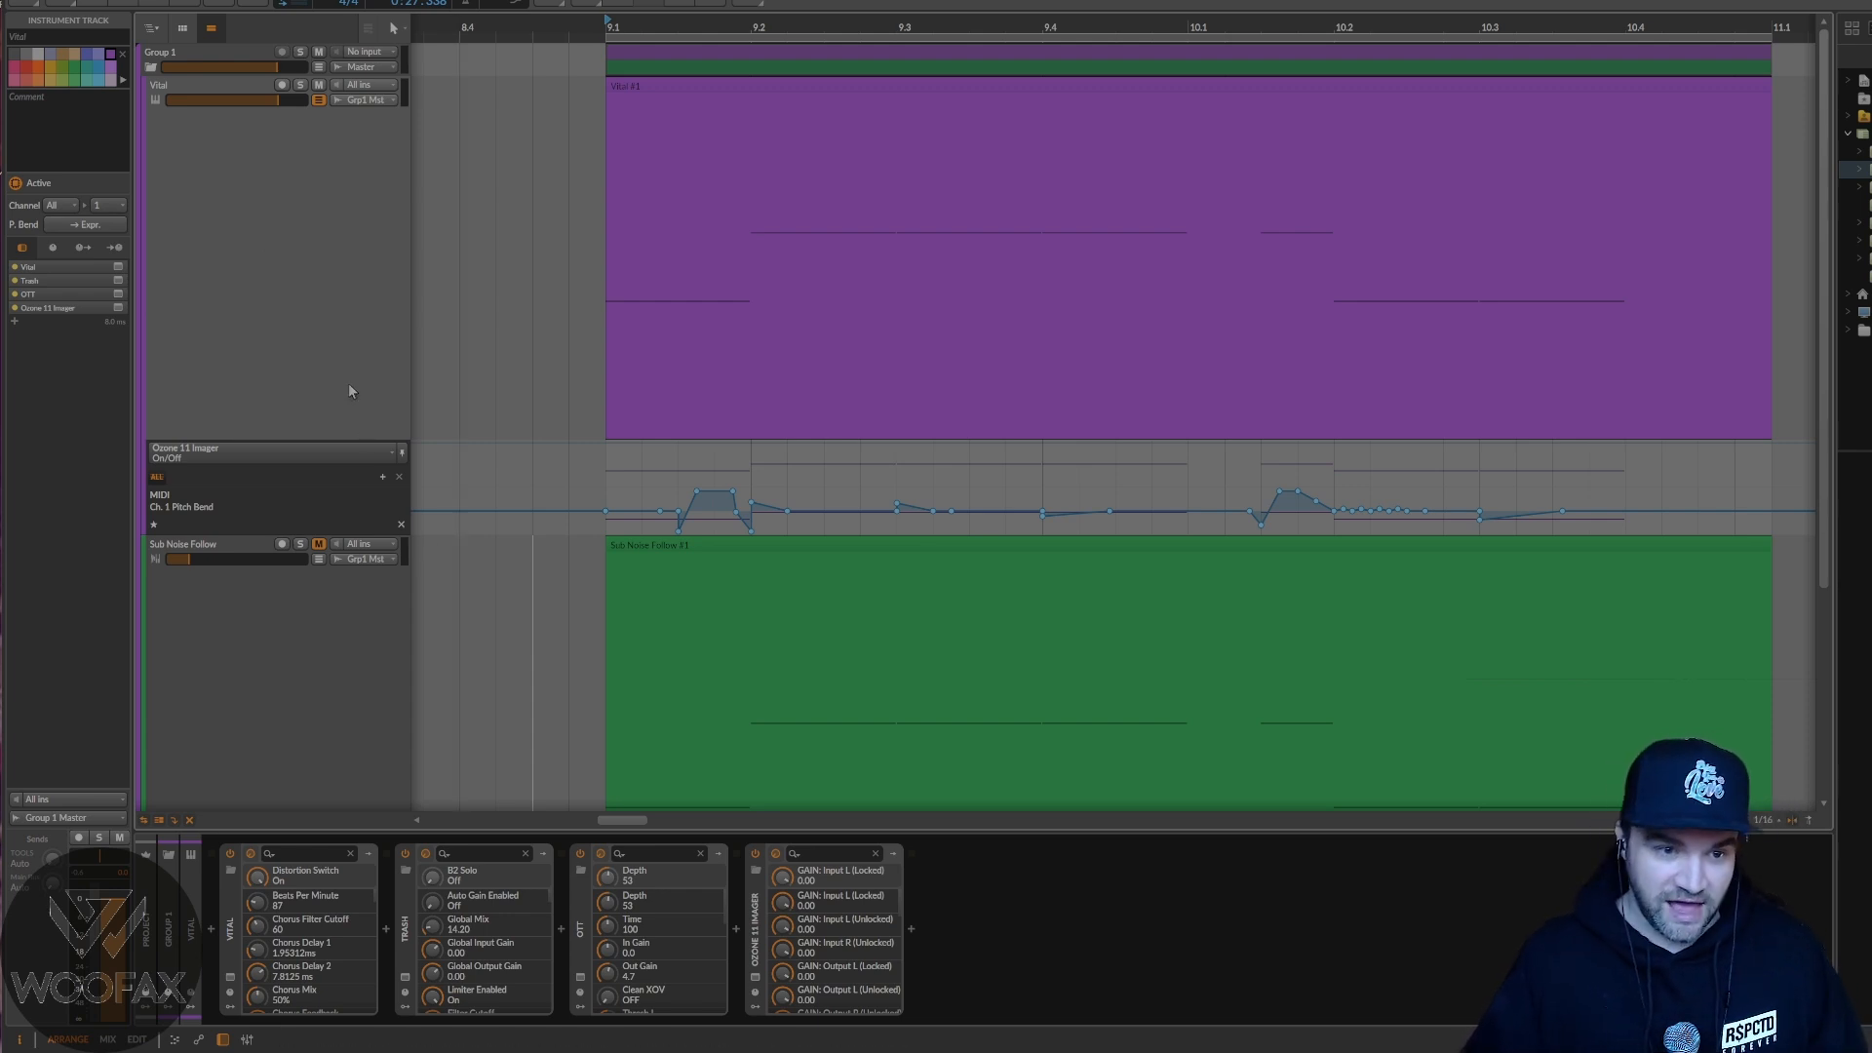
left_click(405, 854)
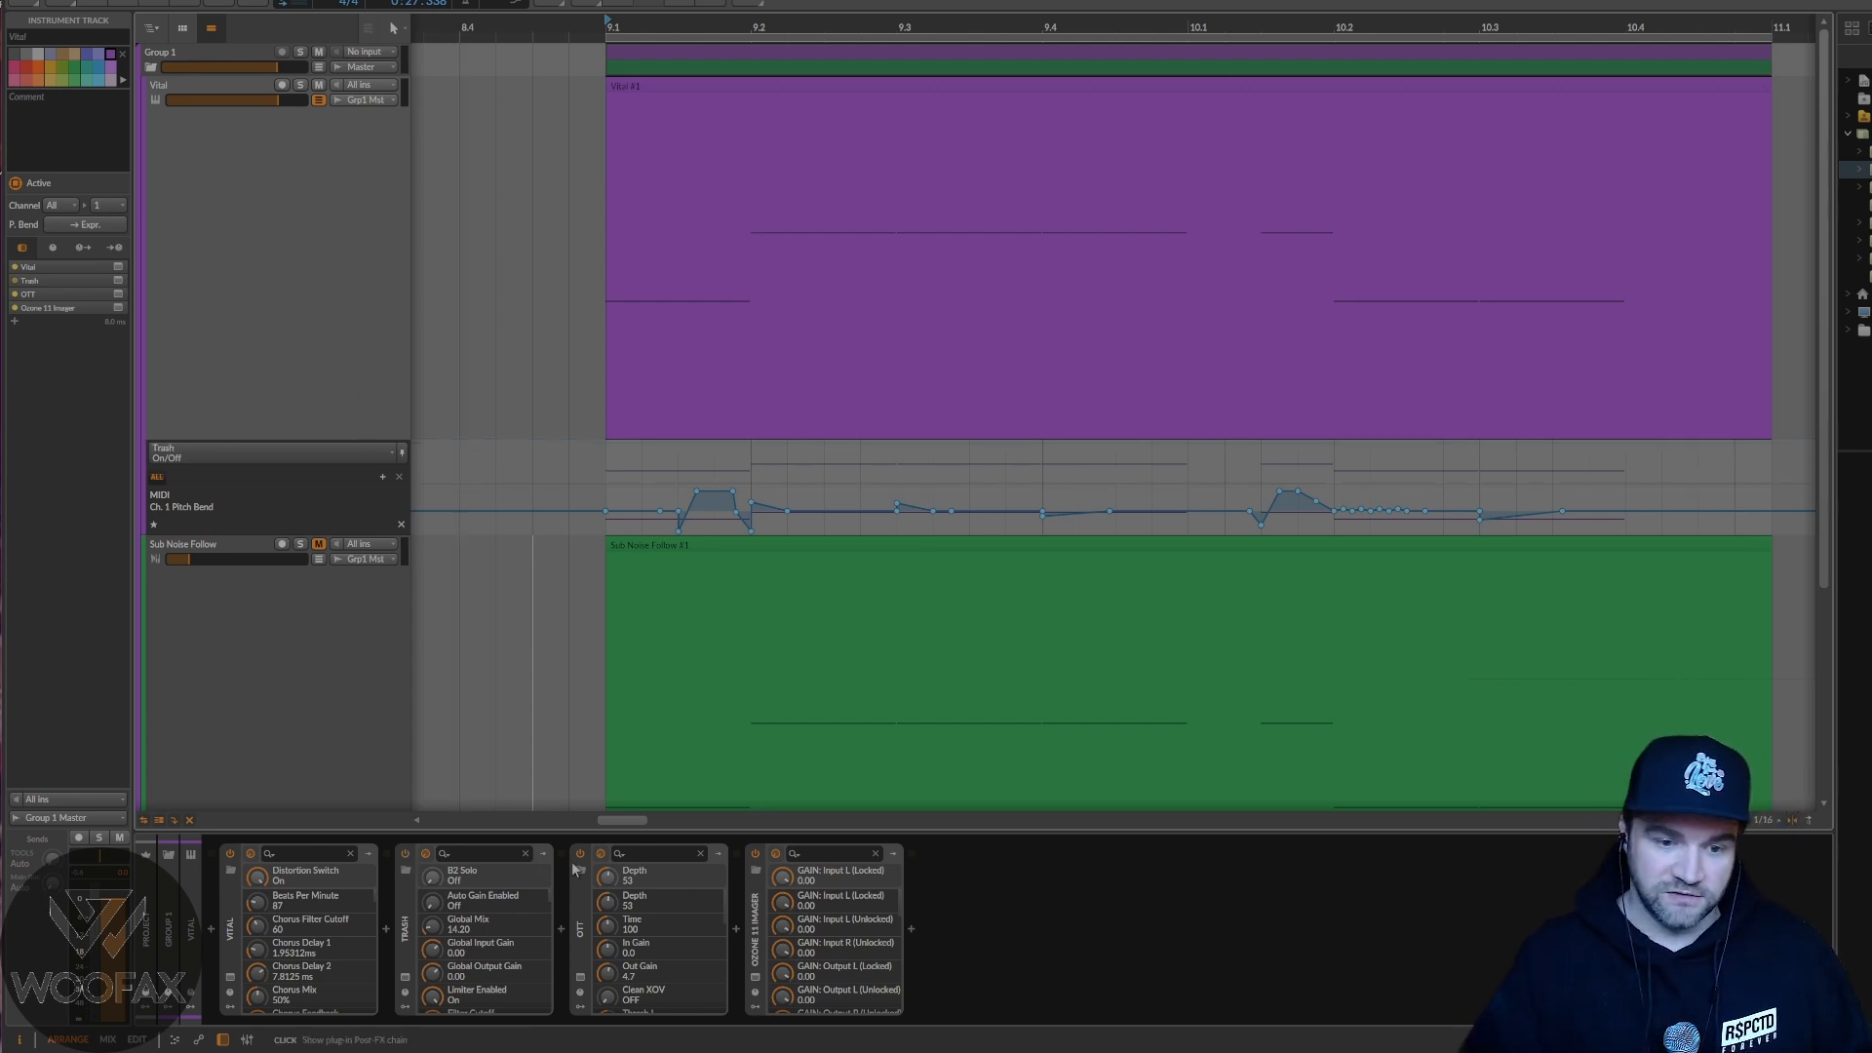
left_click(580, 854)
left_click(756, 854)
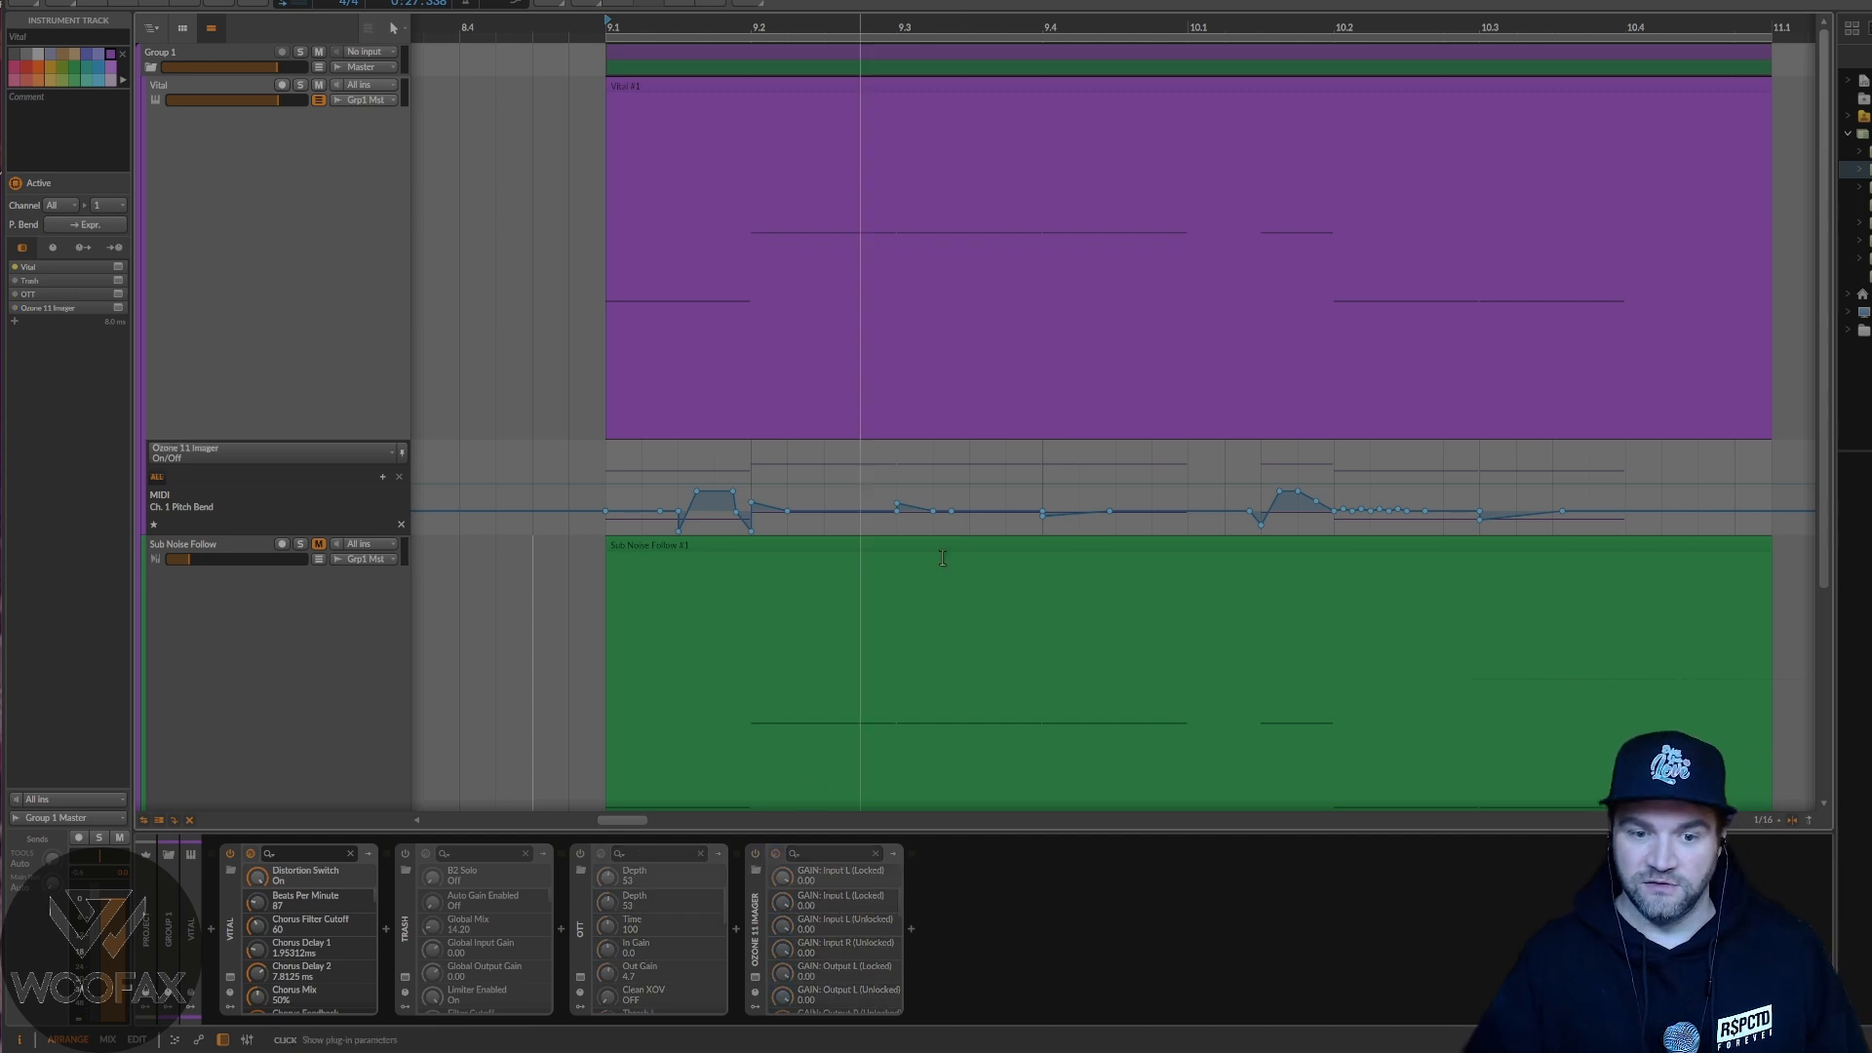
- Open the Vital synth's interface and place its window over the middle of the arrangement
left_click(231, 977)
left_click(638, 226)
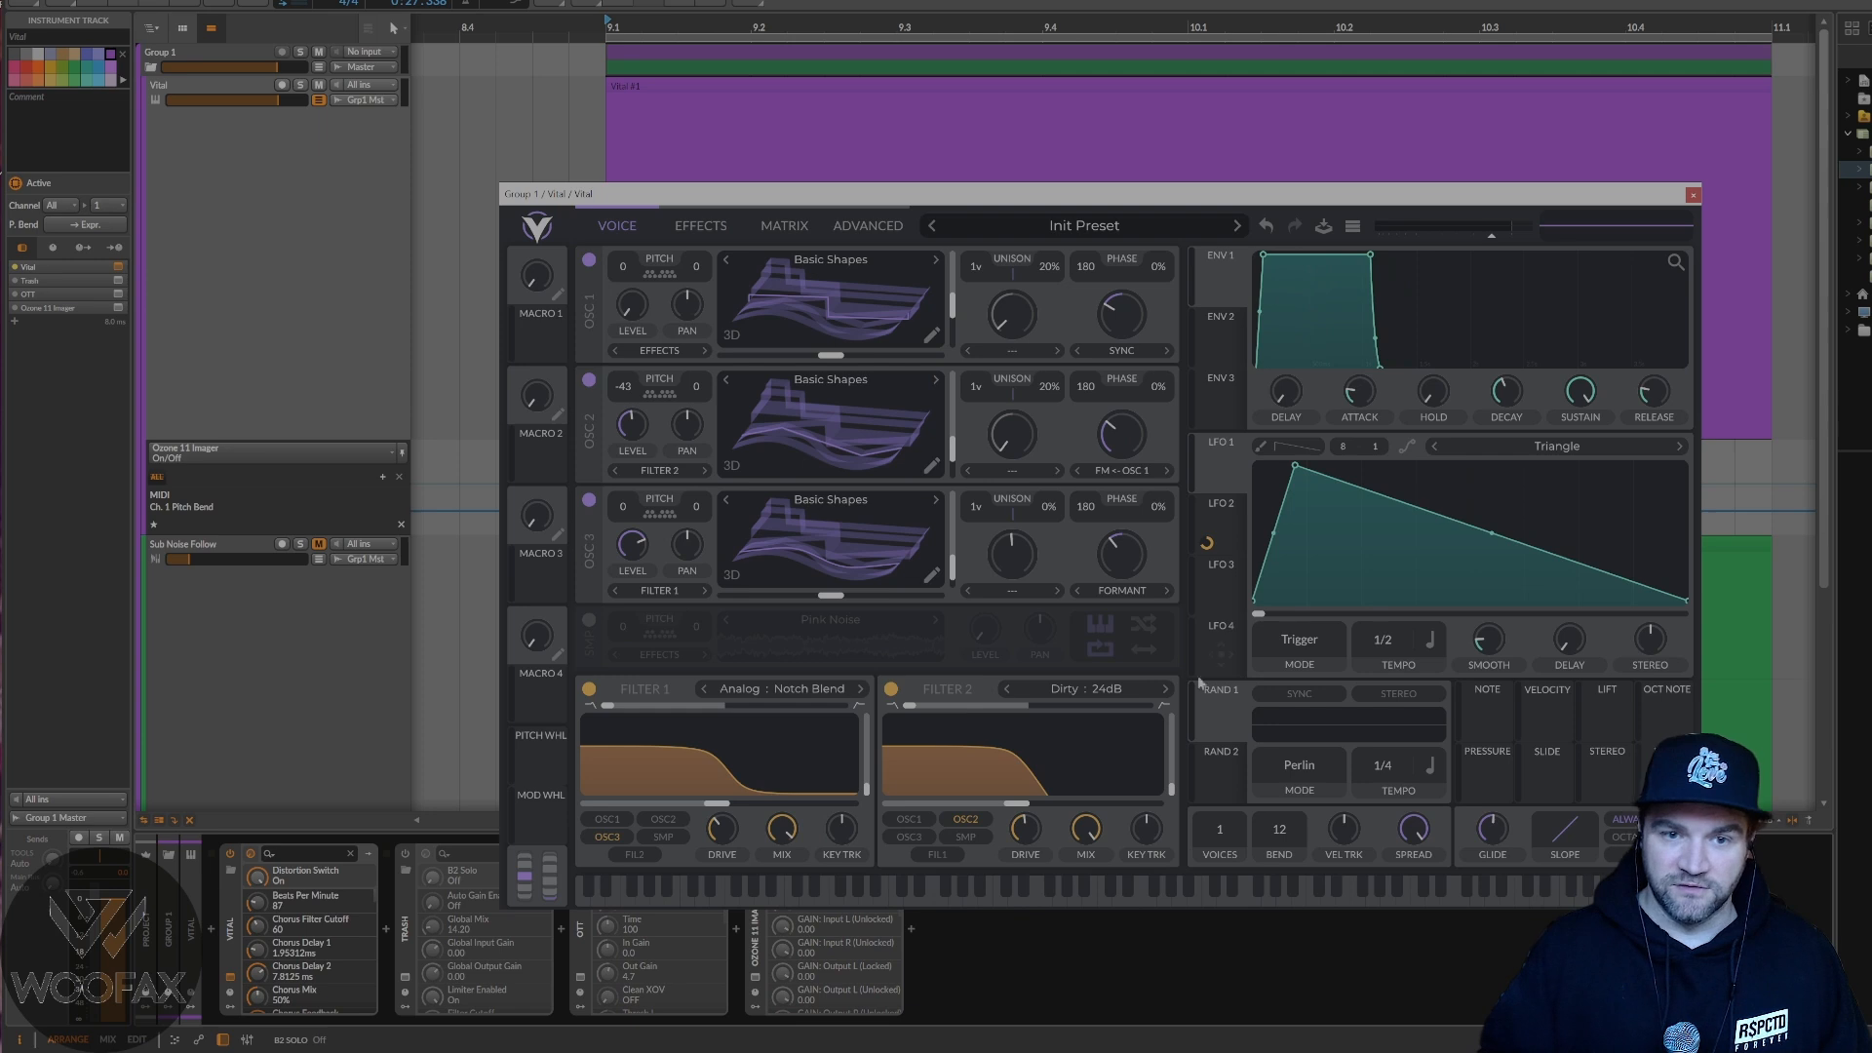
left_click_drag(1072, 194, 915, 113)
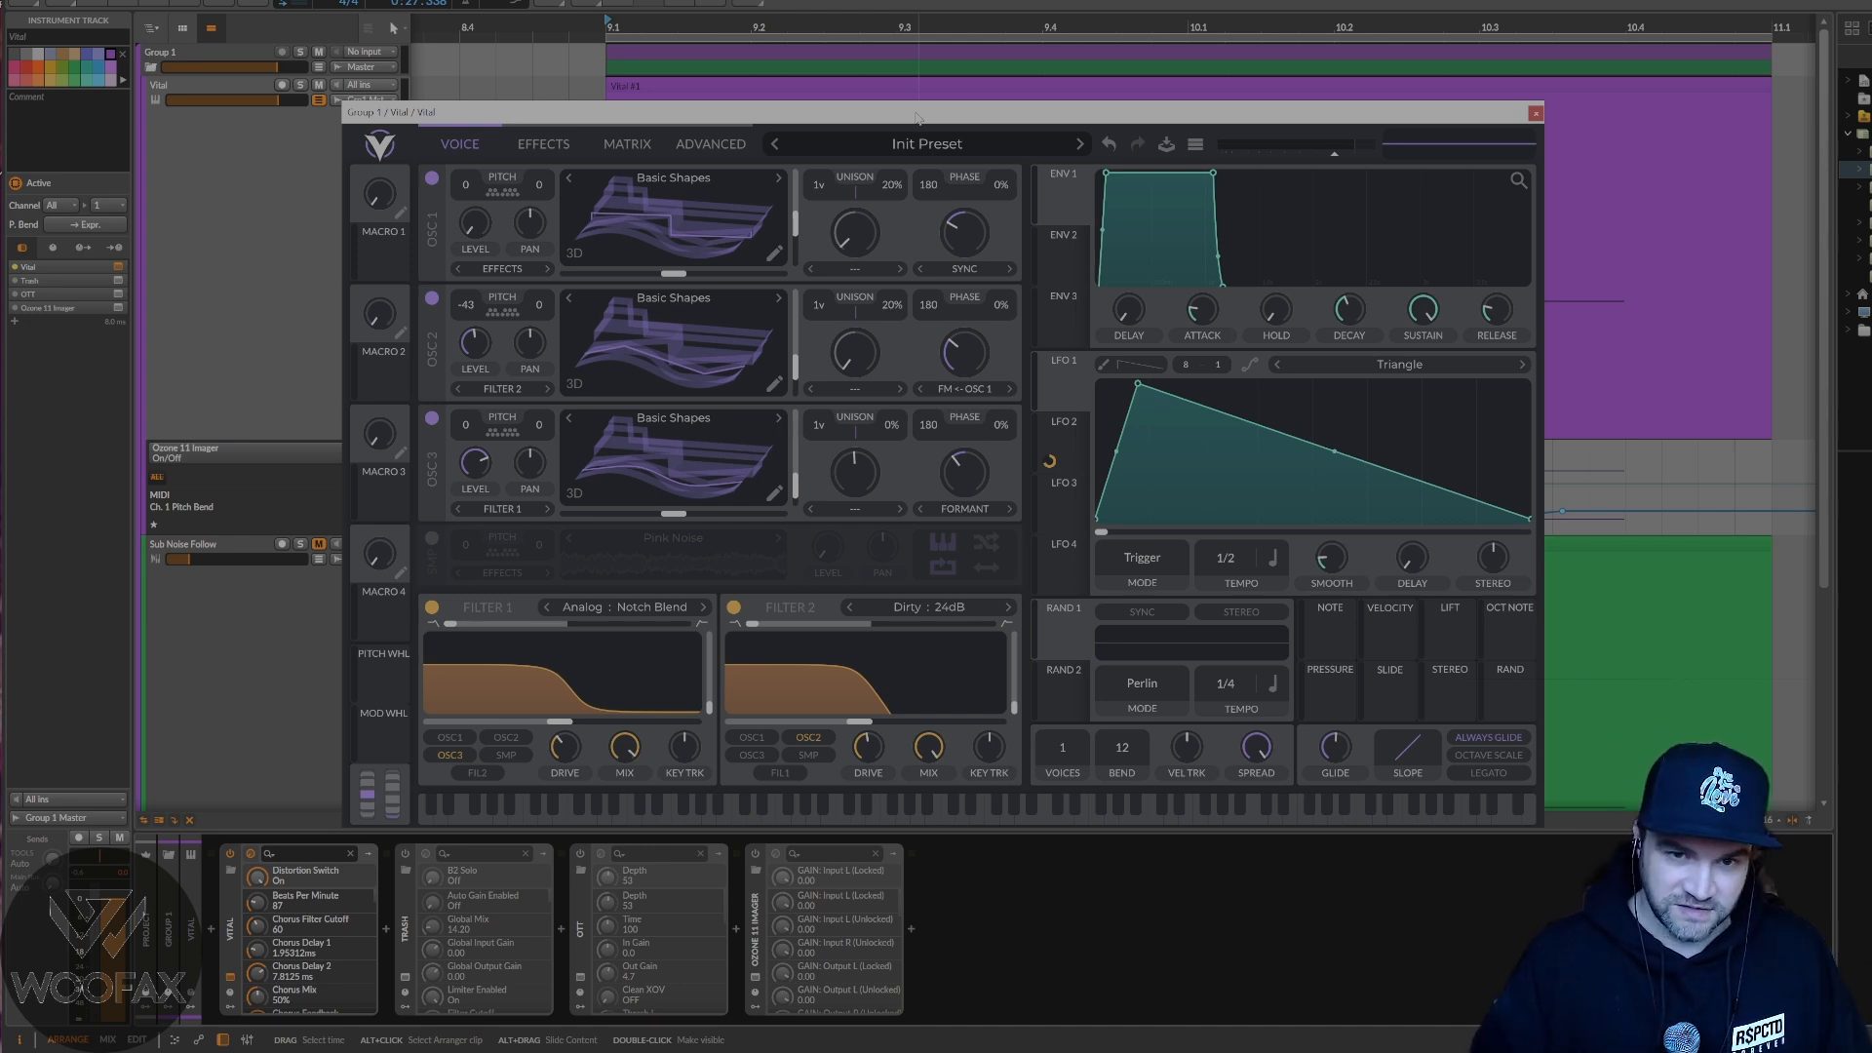
left_click_drag(910, 121, 1073, 186)
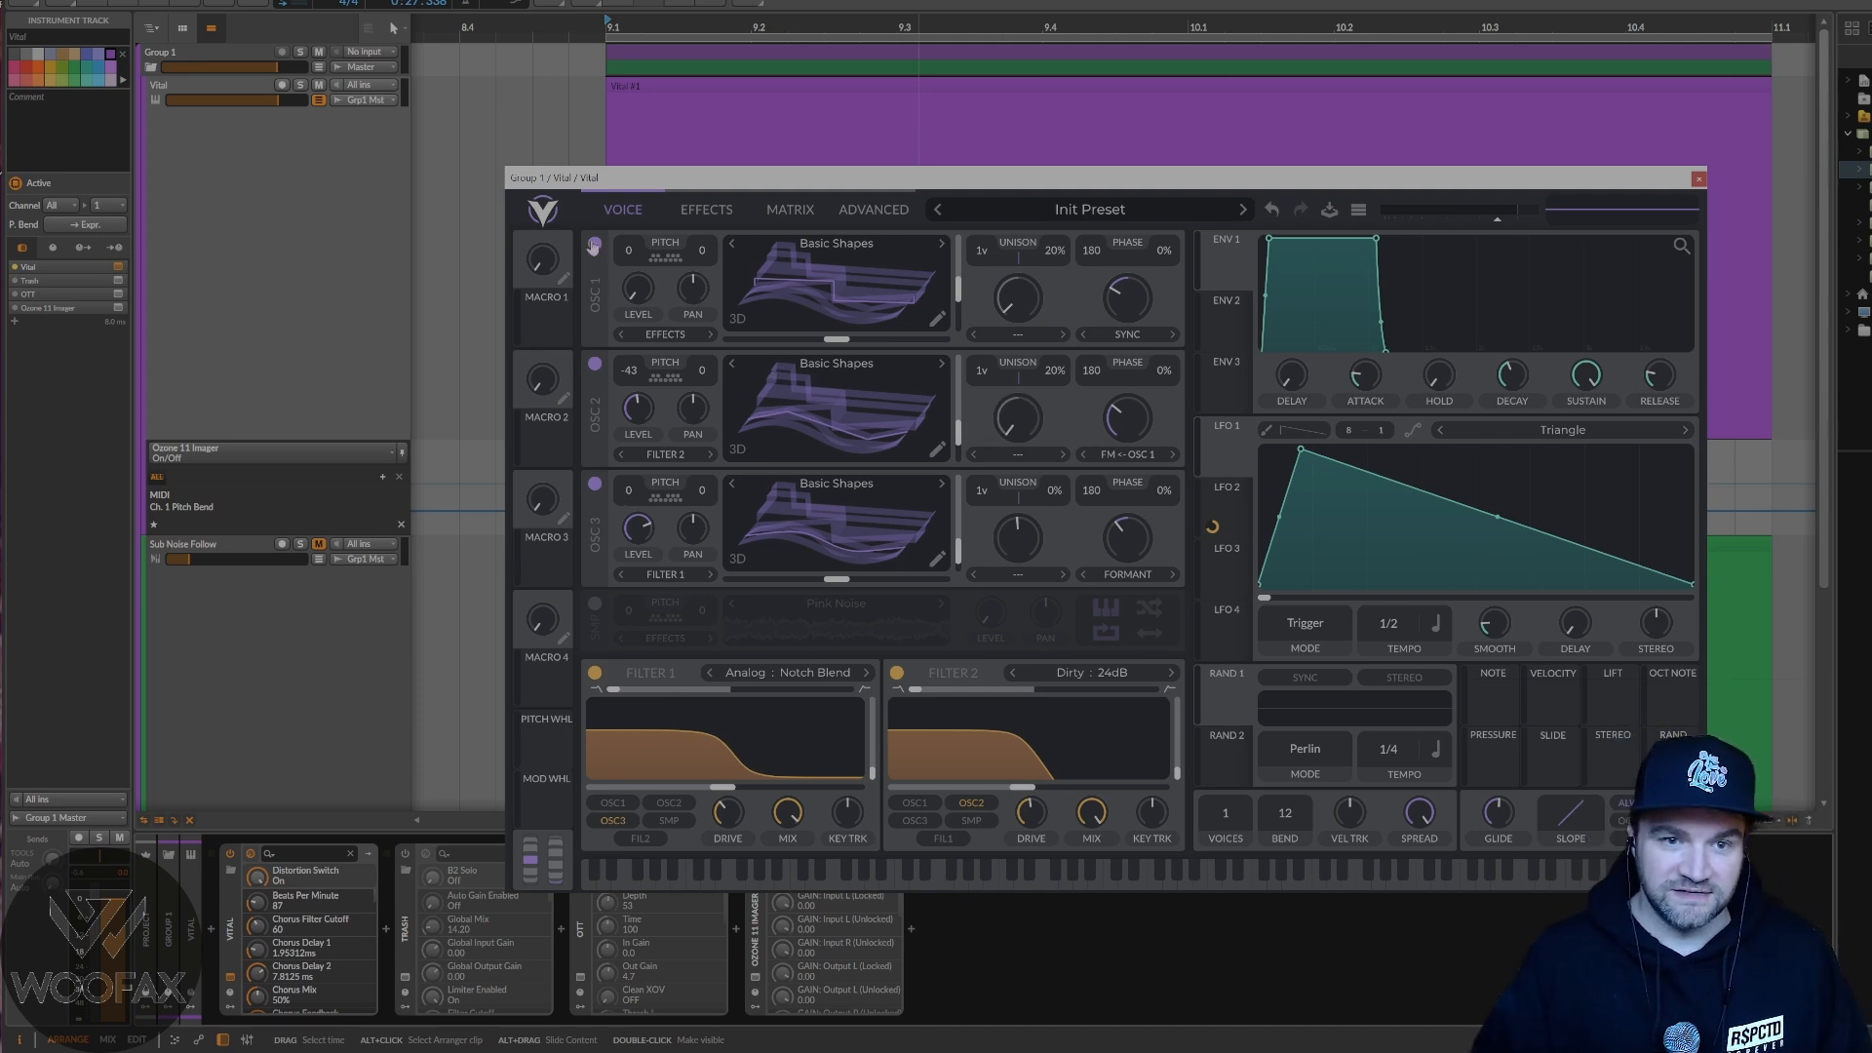
- Turn off oscillators 1 and 2 in Vital and play the clip to audition oscillator 3 alone
left_click(594, 243)
left_click(595, 362)
left_click(617, 63)
key("space")
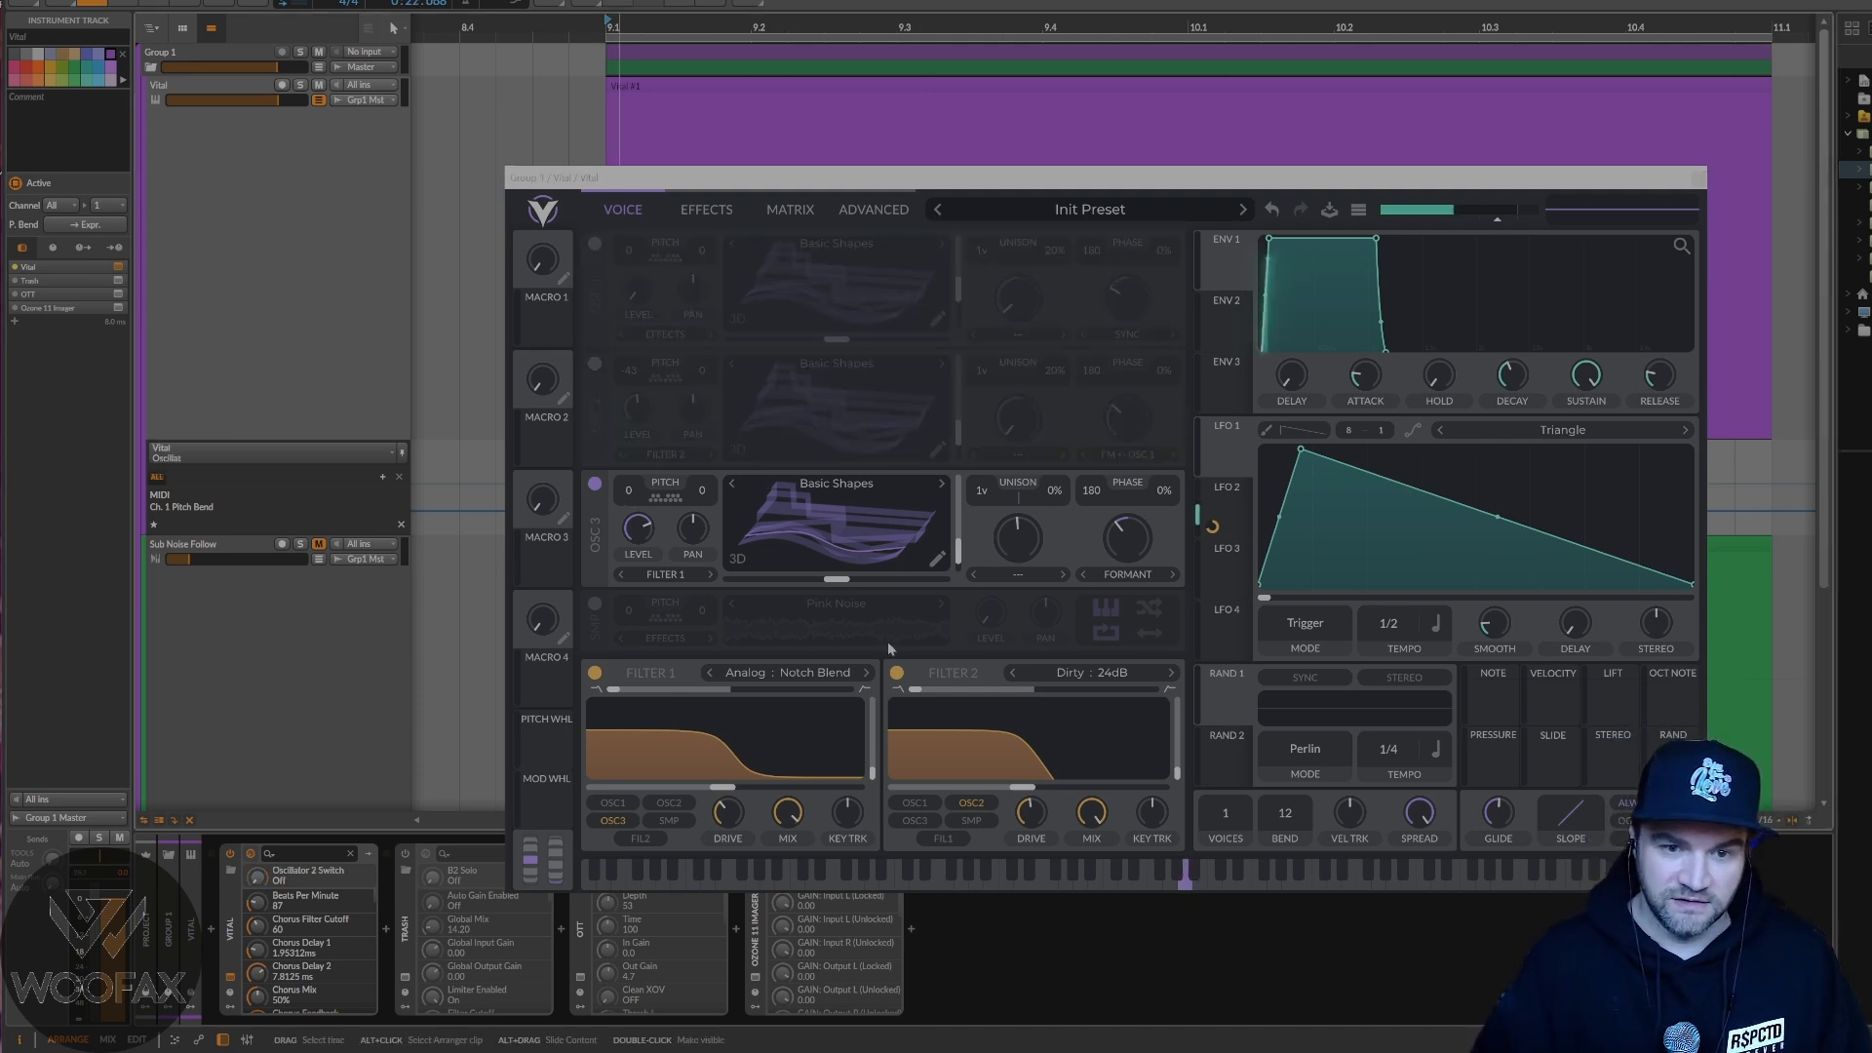
key("space")
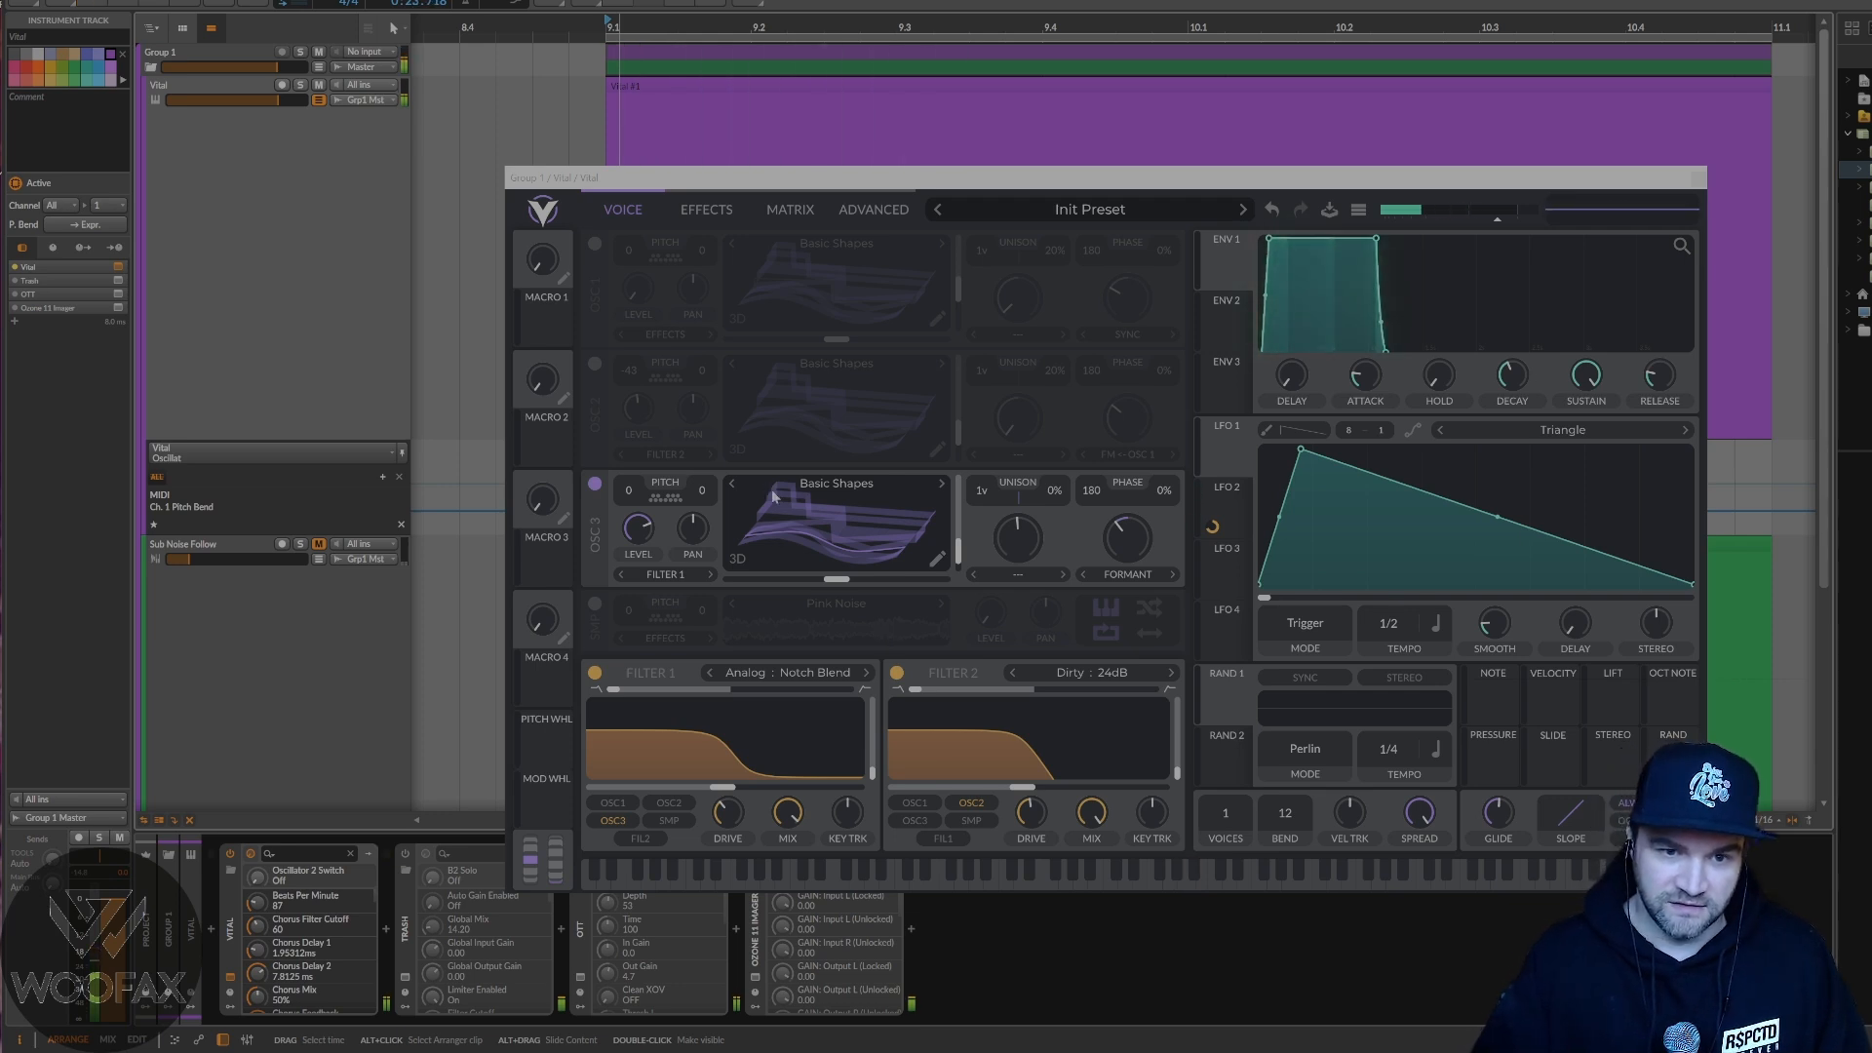
- Turn oscillator 2 back on and play the clip to hear it together with oscillator 3
left_click(595, 363)
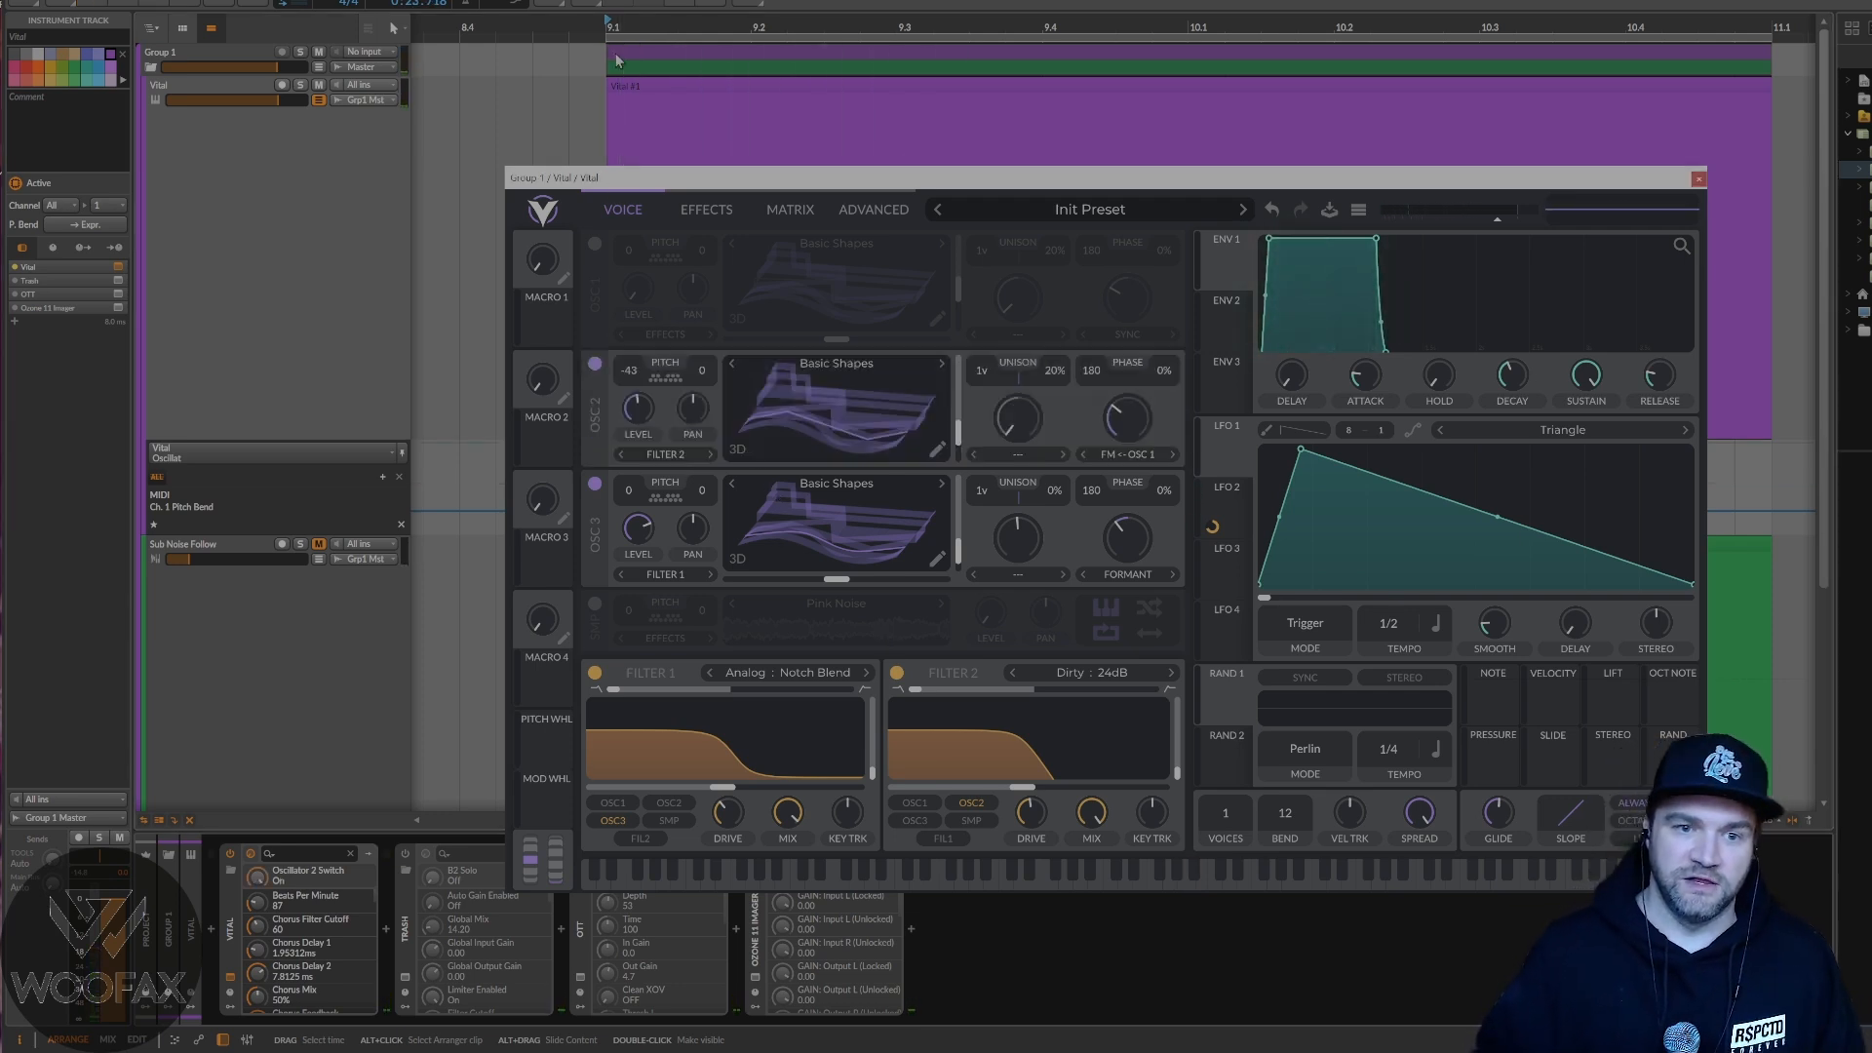
key("space")
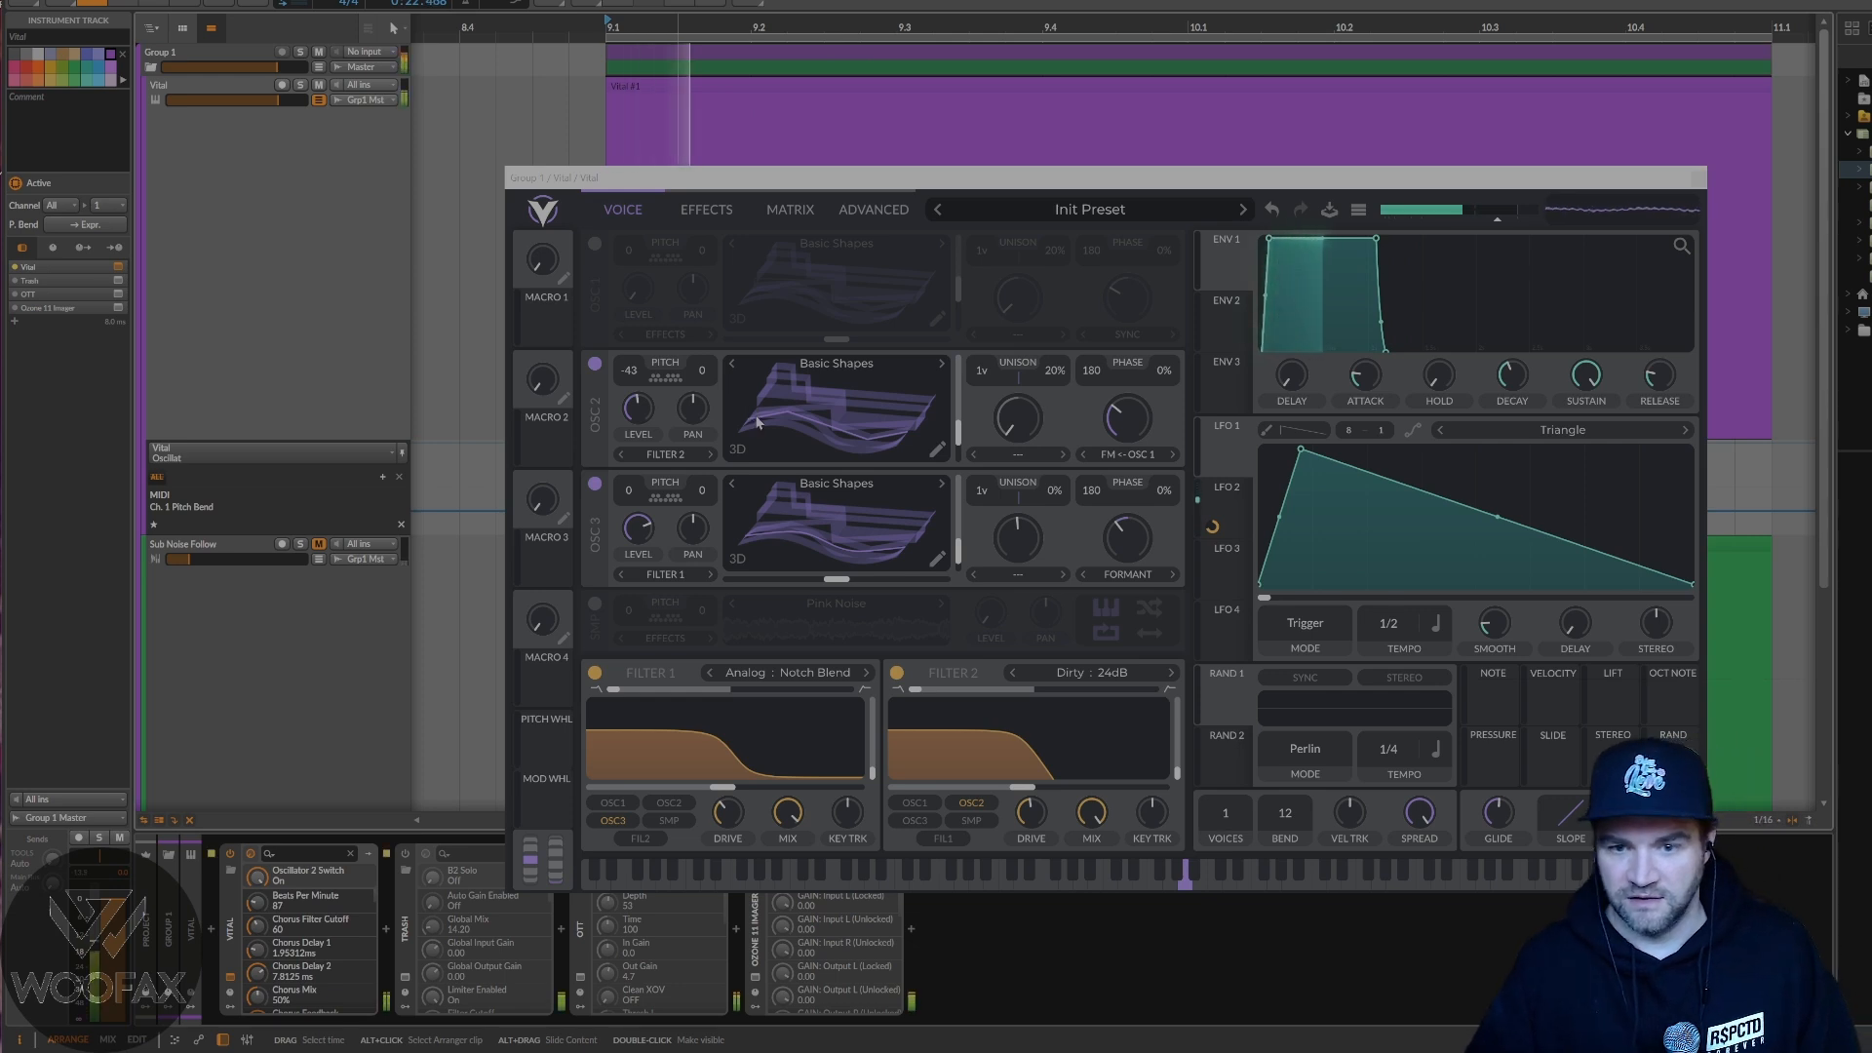
key("space")
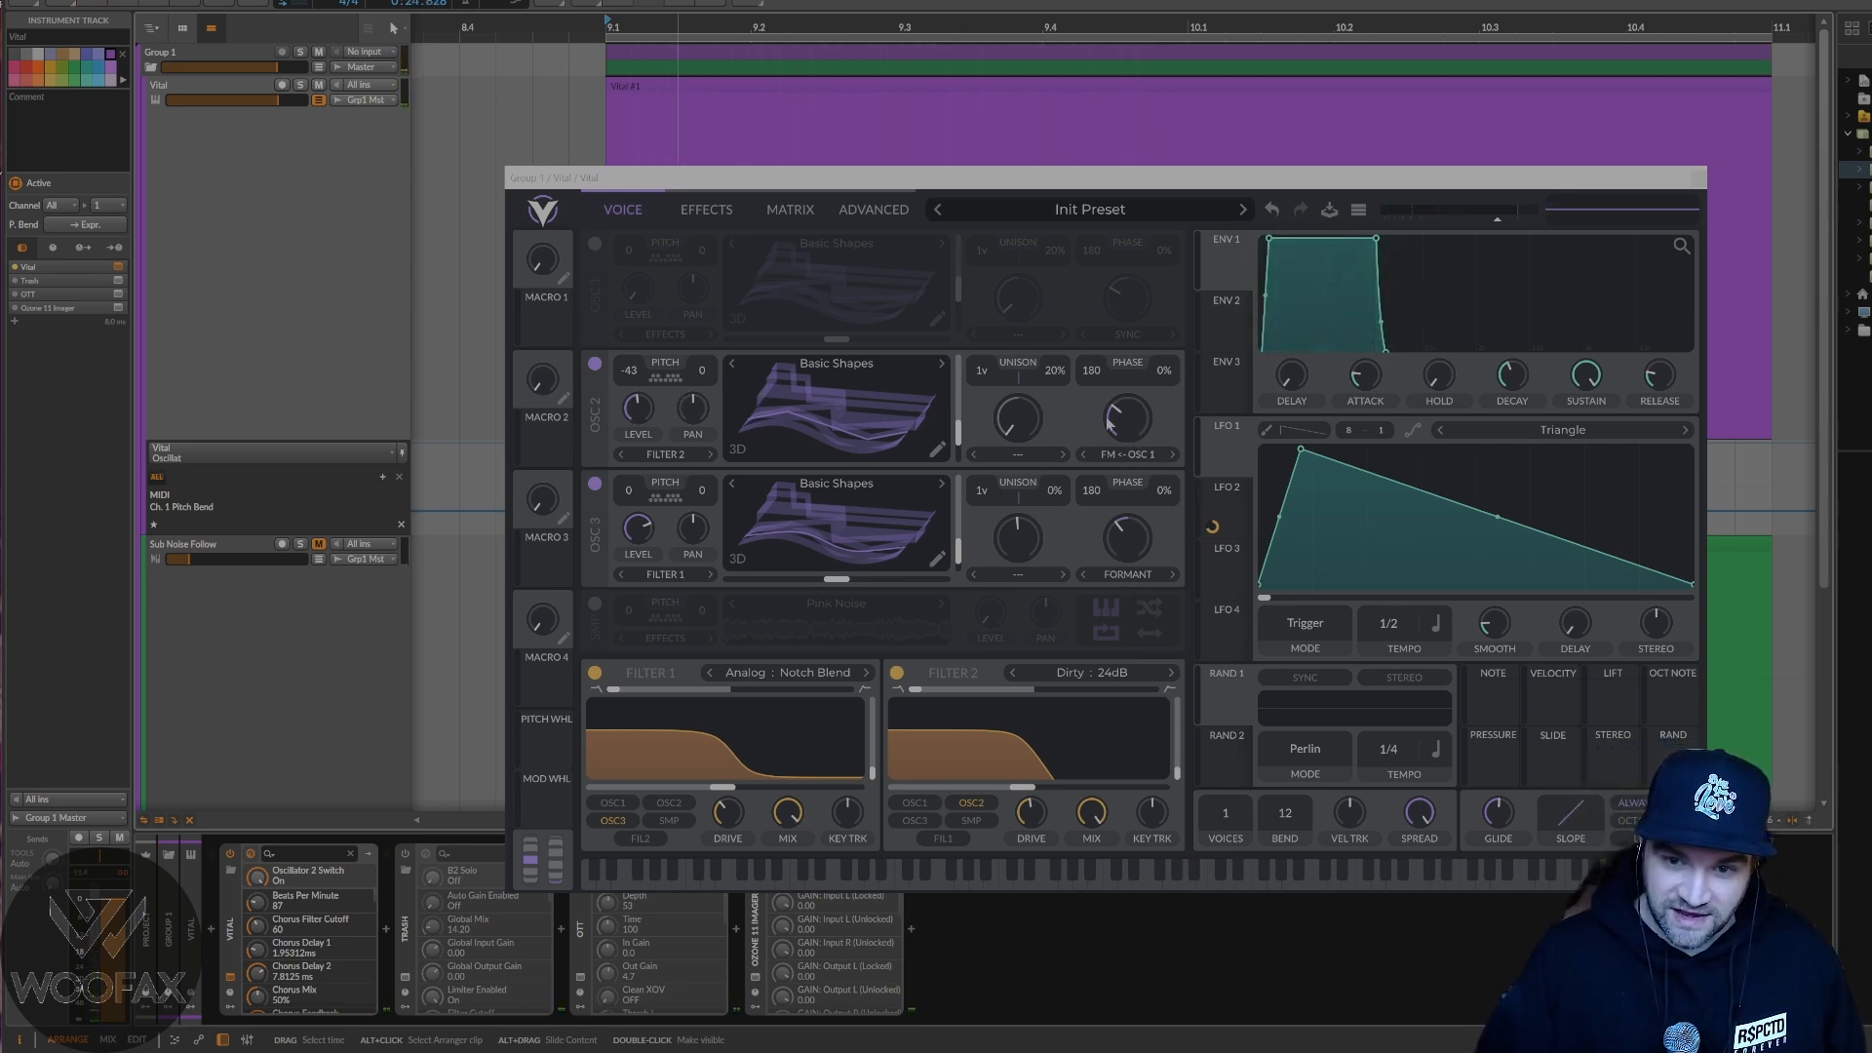
- Turn oscillator 1 back on and display the shape of LFO 2
left_click(595, 244)
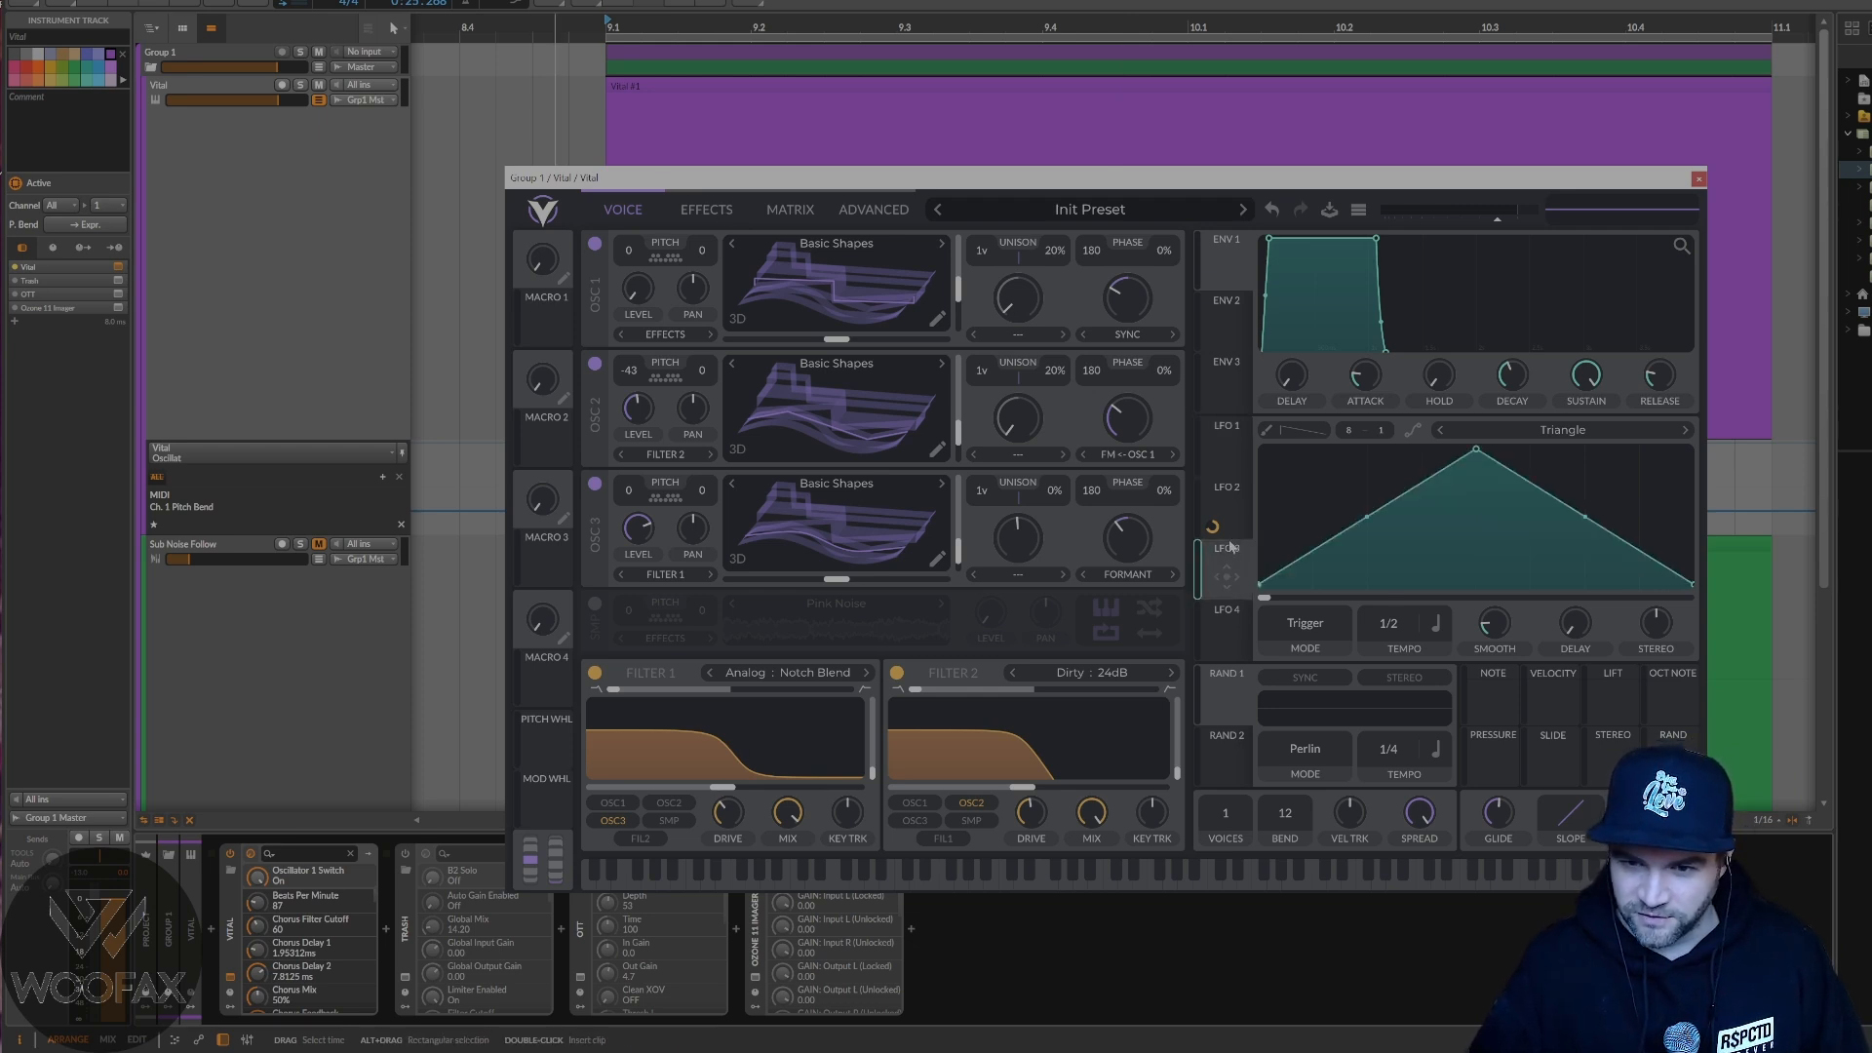
left_click(1227, 489)
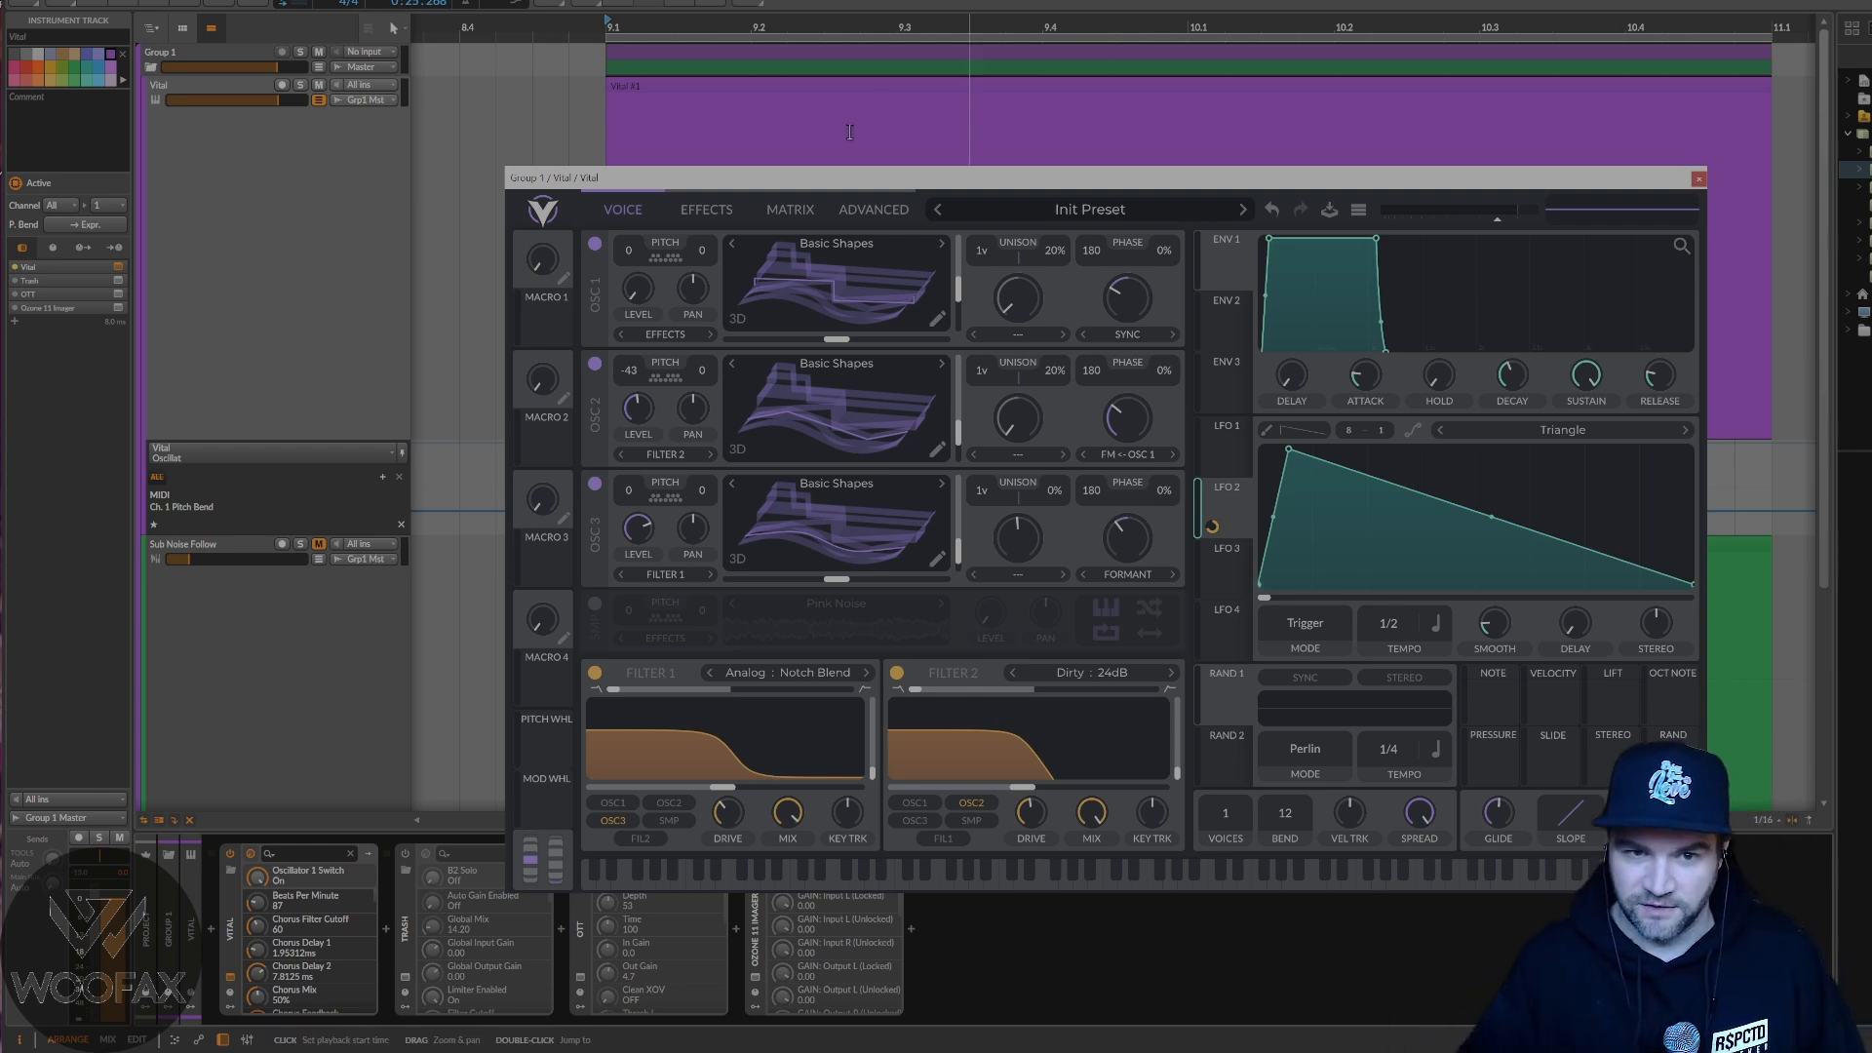
- Show Vital's effects and compare the clip's sound with the filter effect switched off and back on
left_click(730, 212)
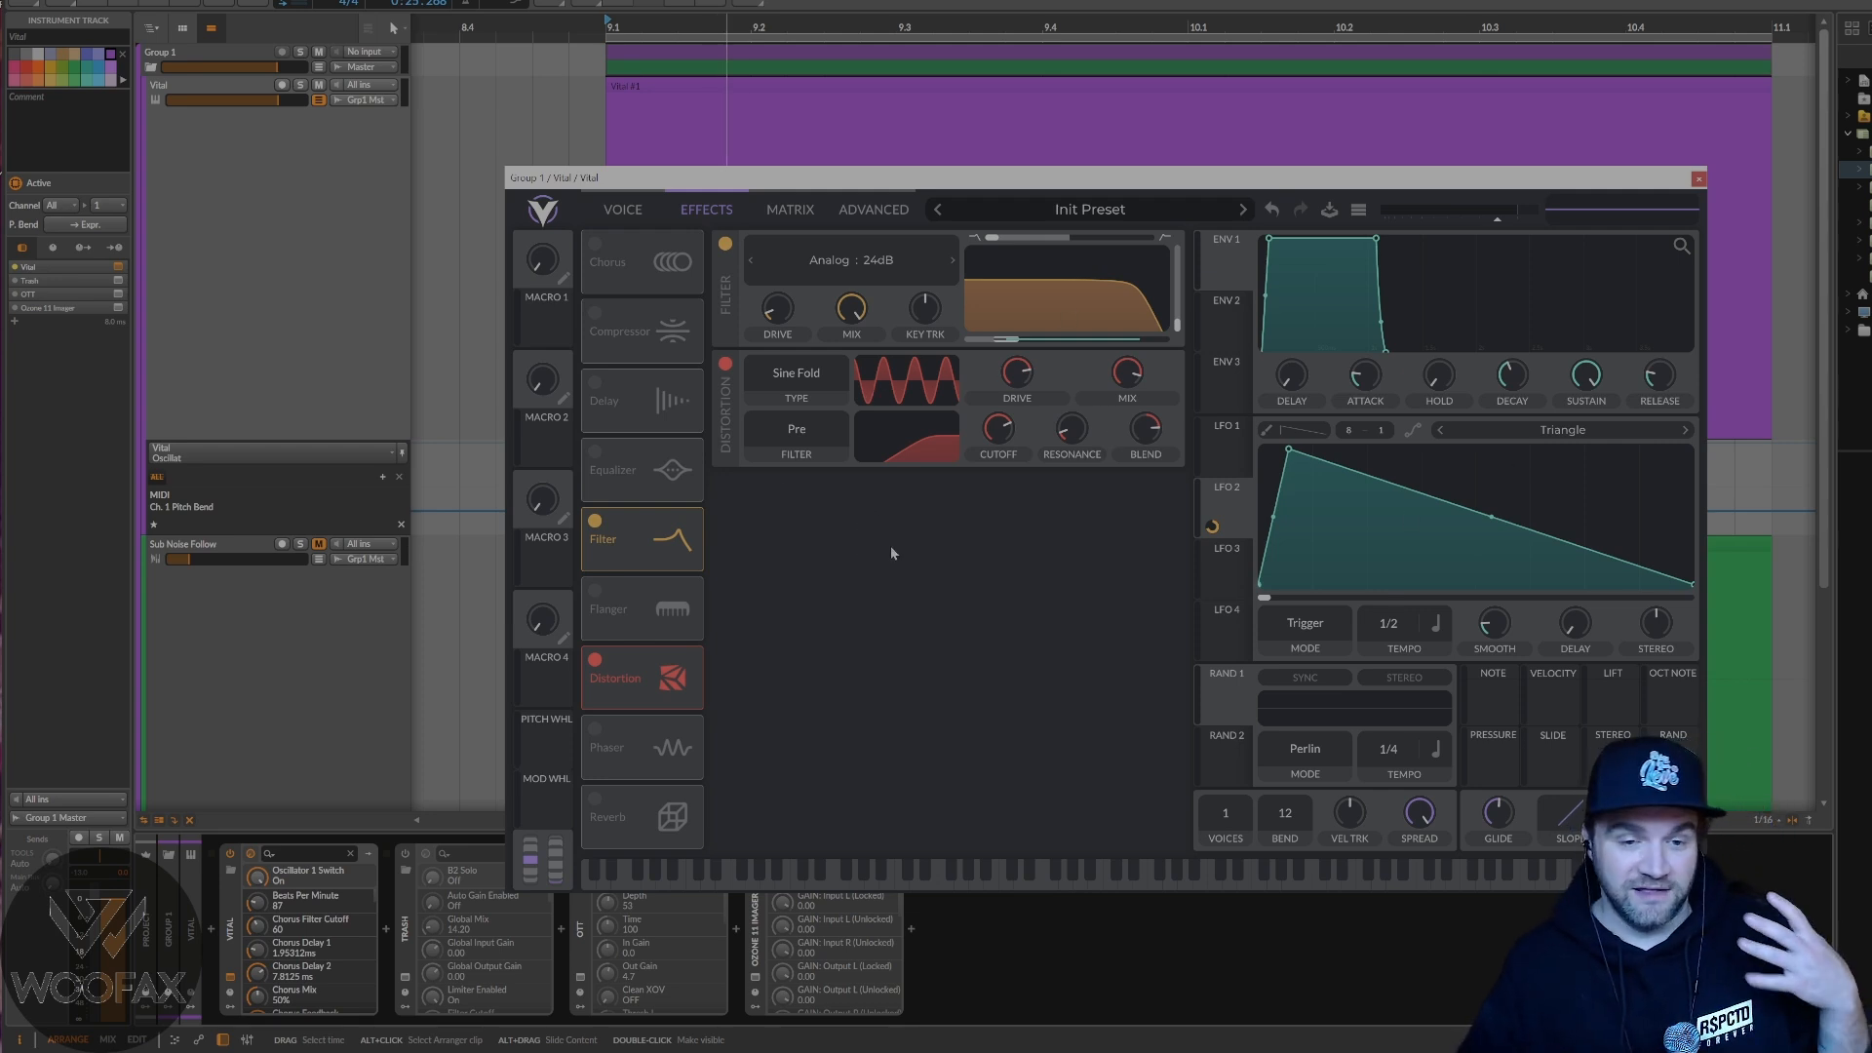
key("space")
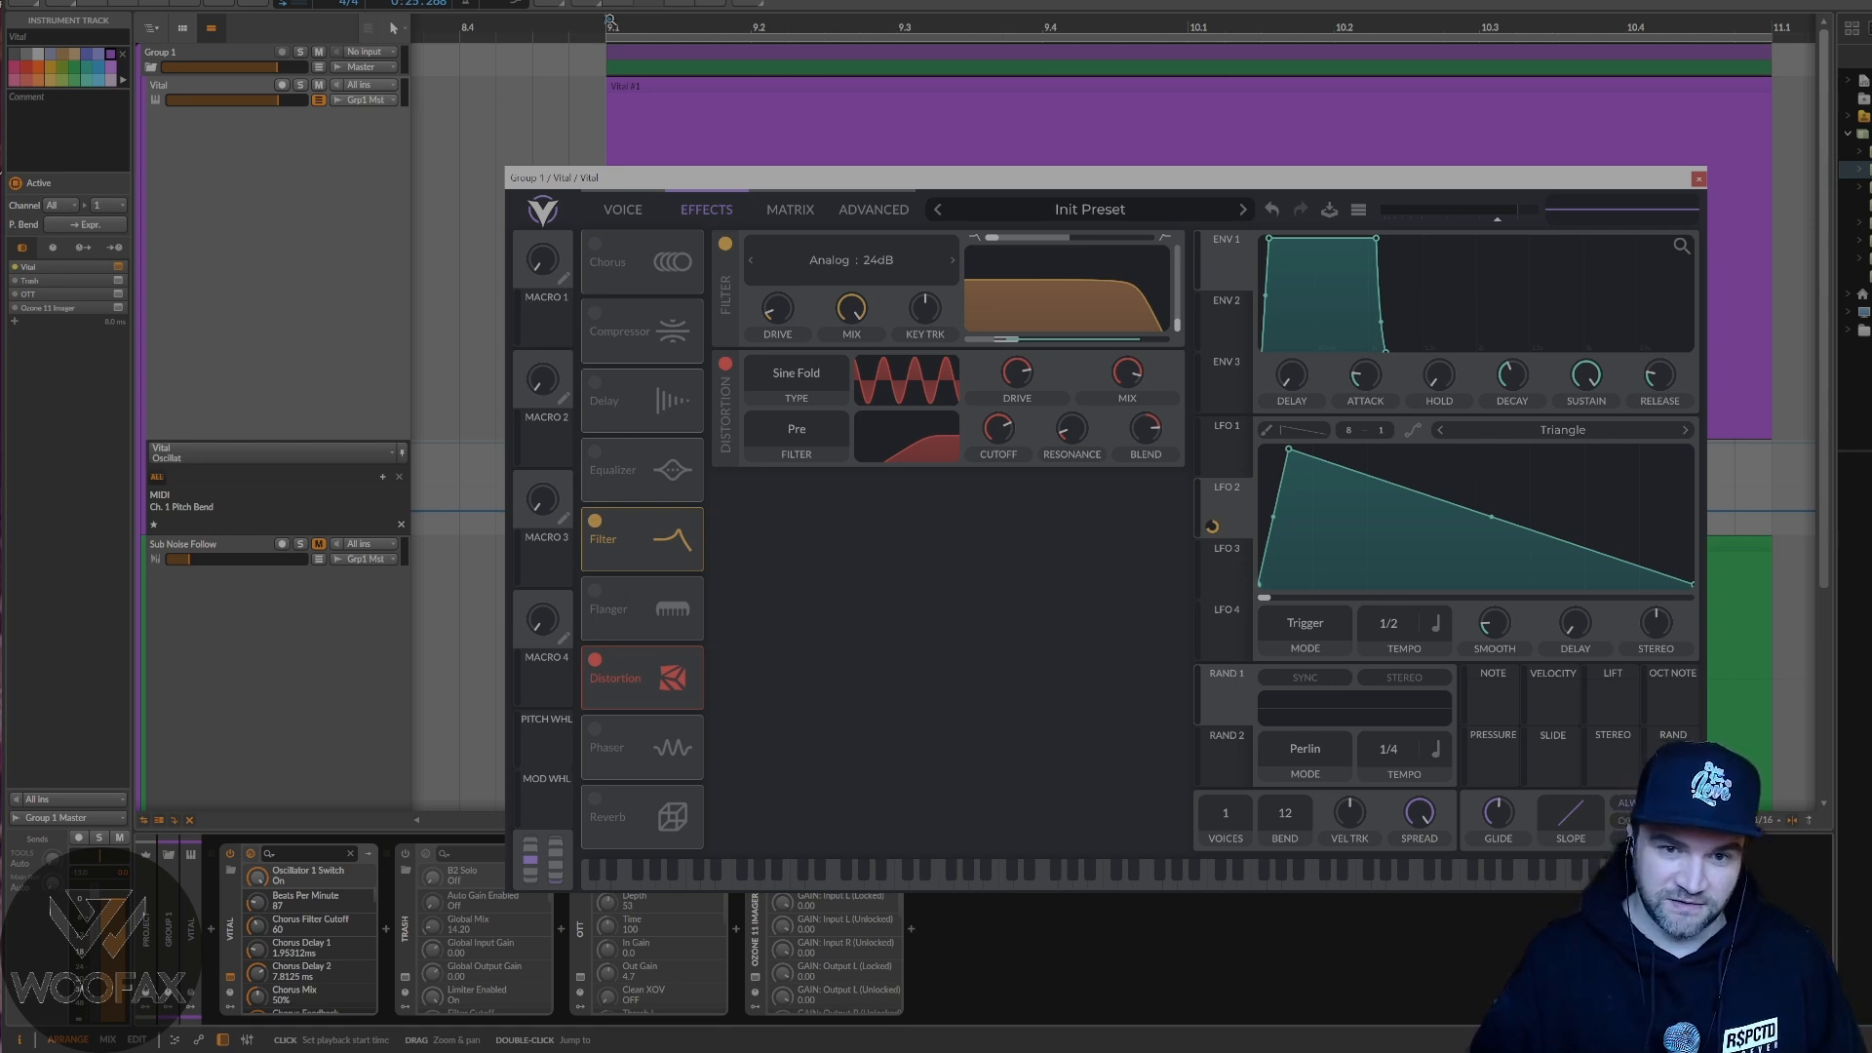
key("space")
left_click(725, 244)
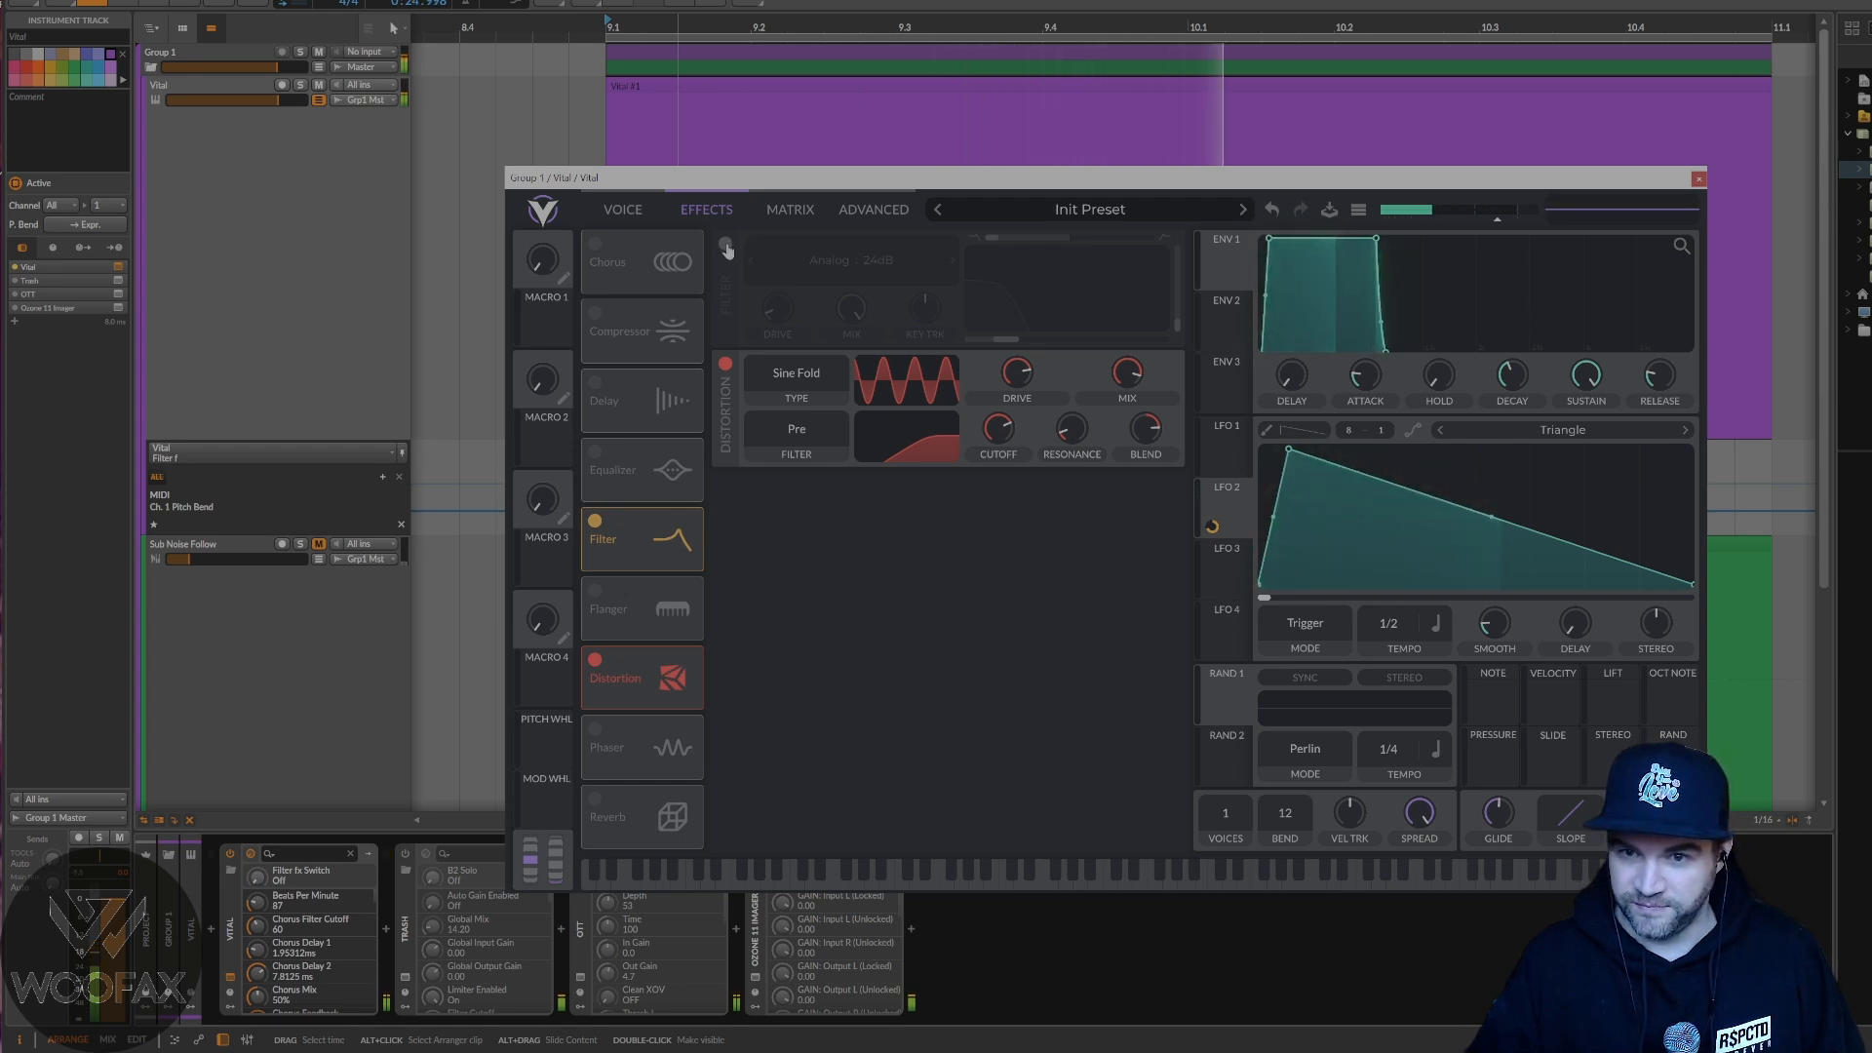
key("space")
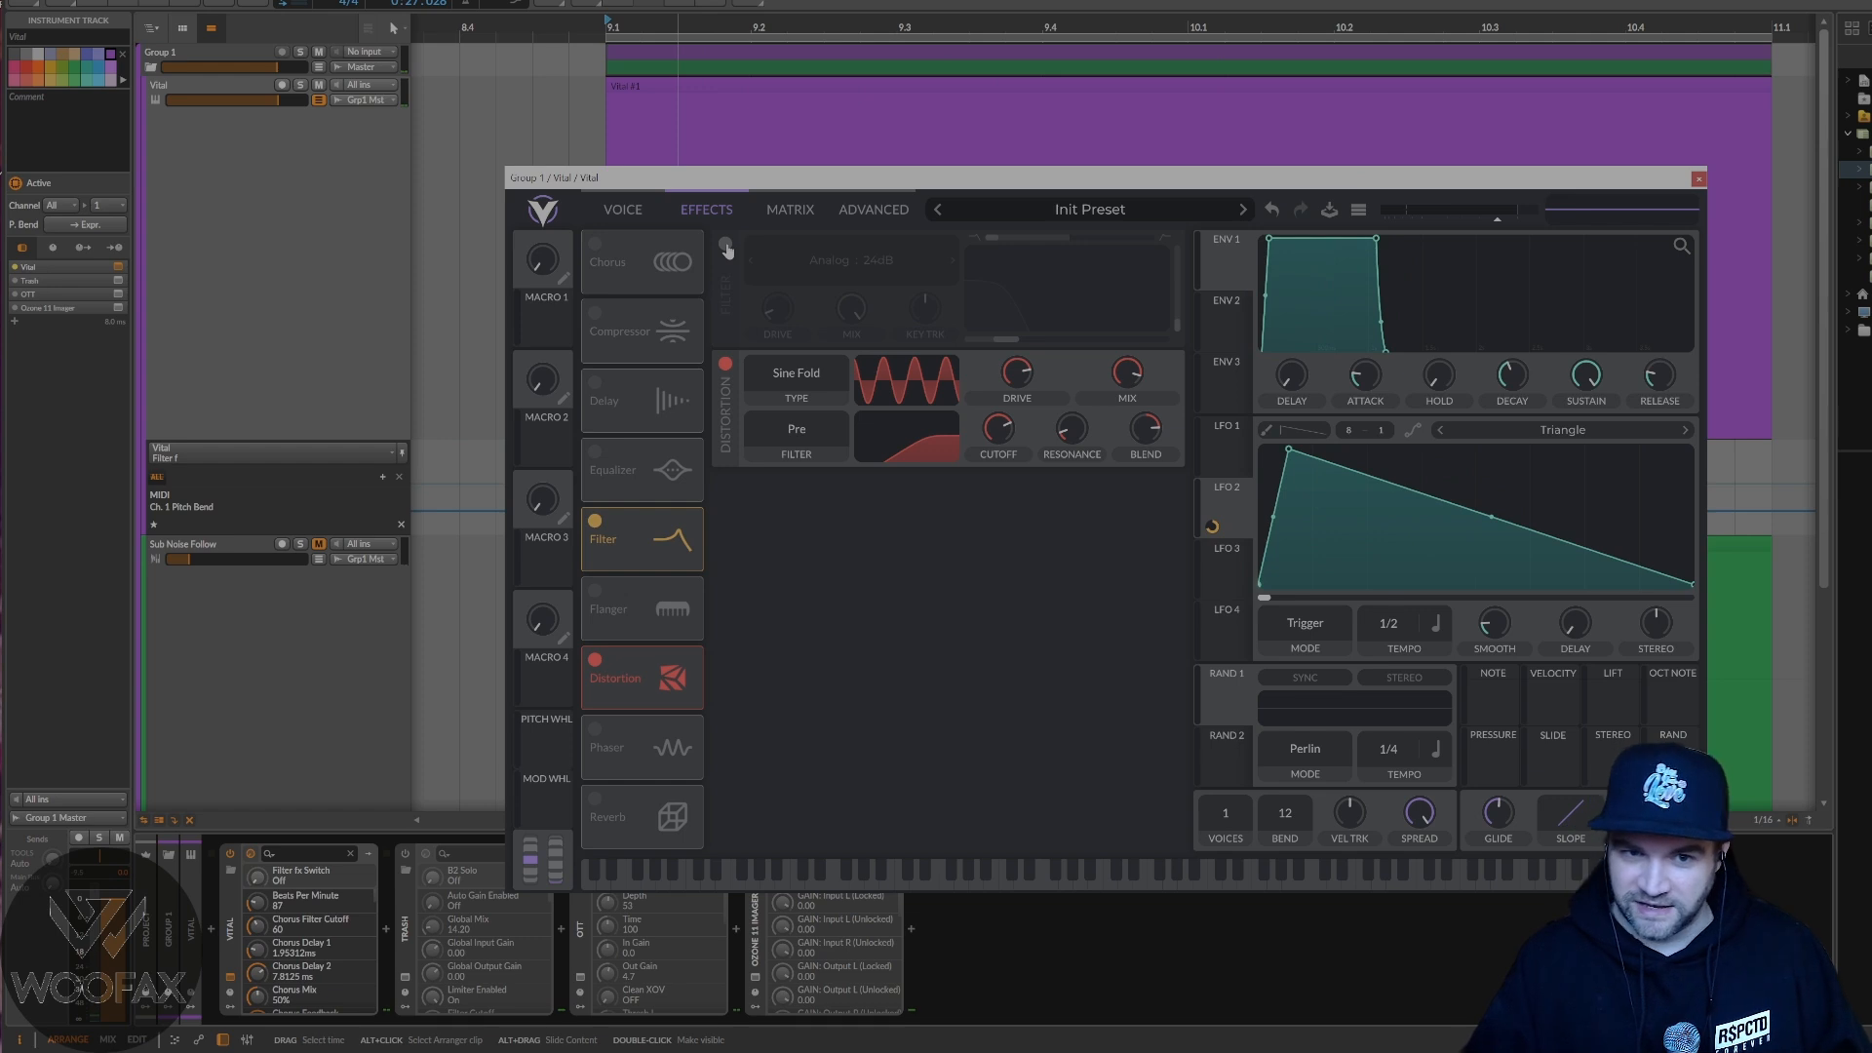
left_click(725, 245)
key("space")
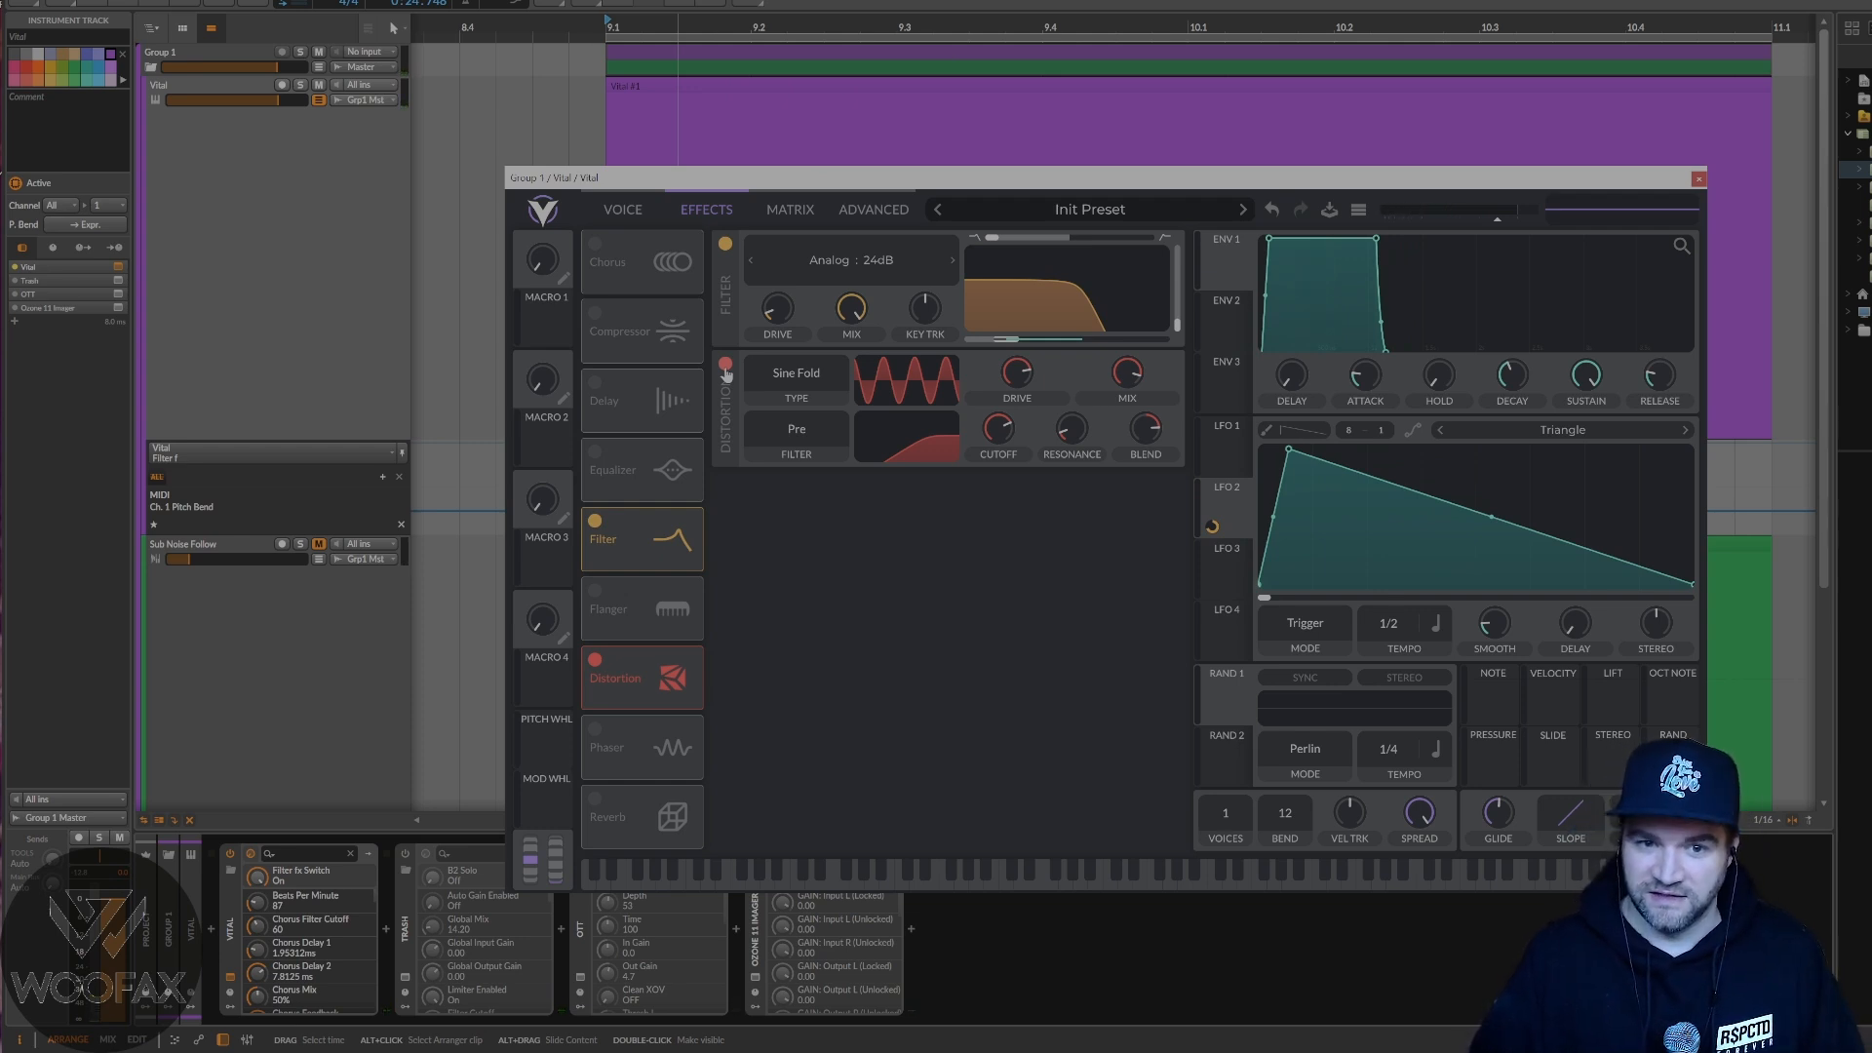
- Audition the clip with Vital's distortion switched off, turn the distortion back on, and close the synth's interface
left_click(726, 364)
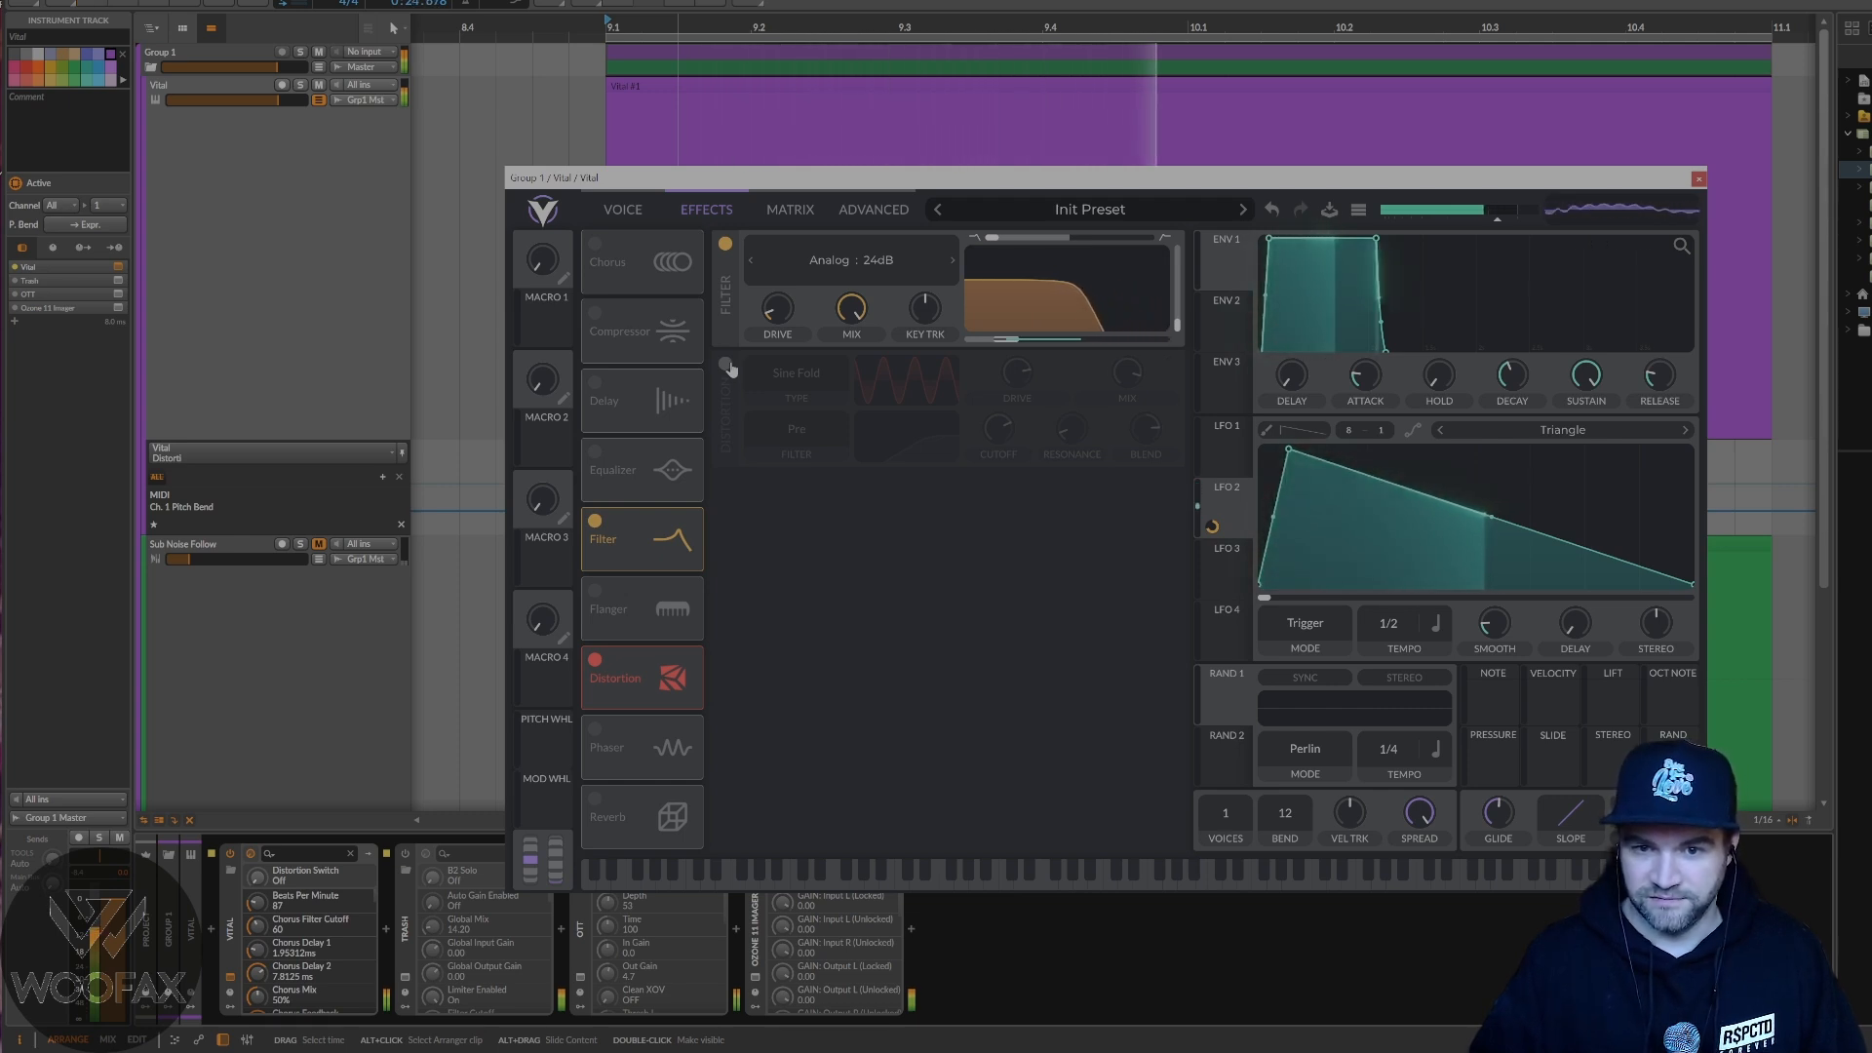
left_click(727, 366)
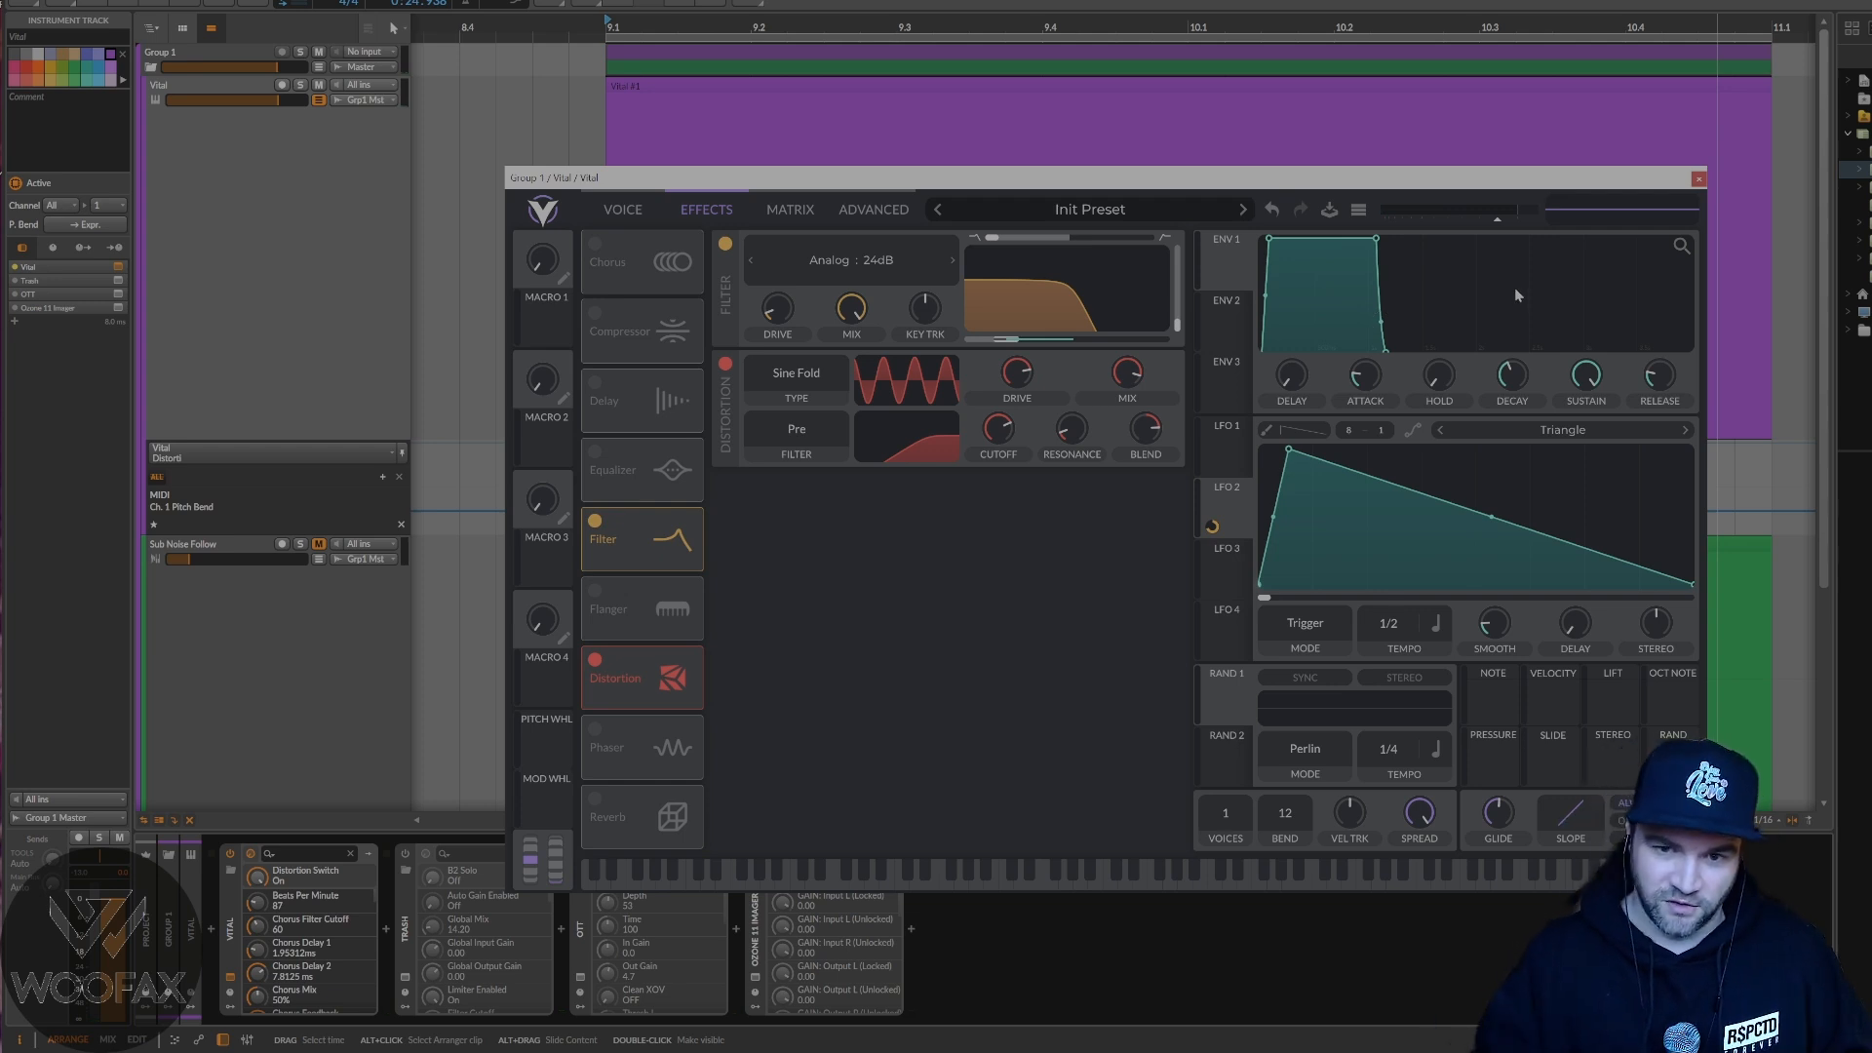
left_click(622, 211)
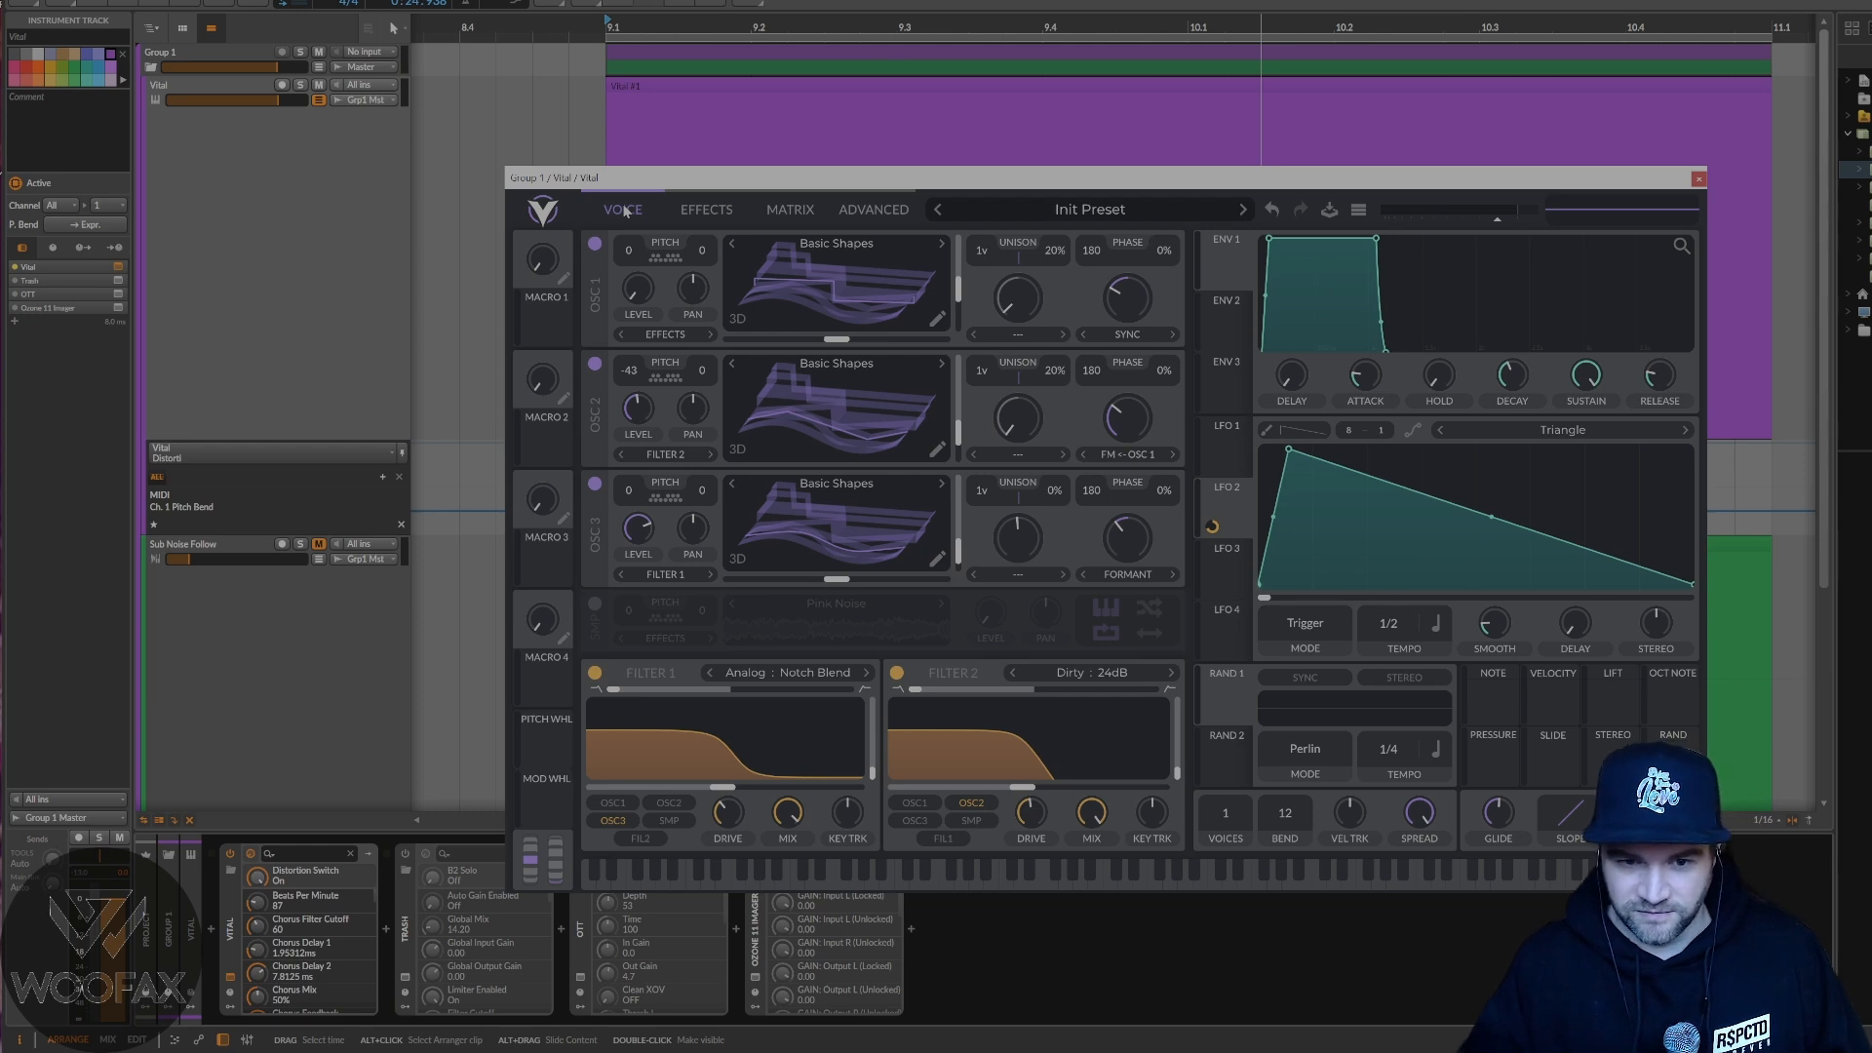
left_click(1699, 178)
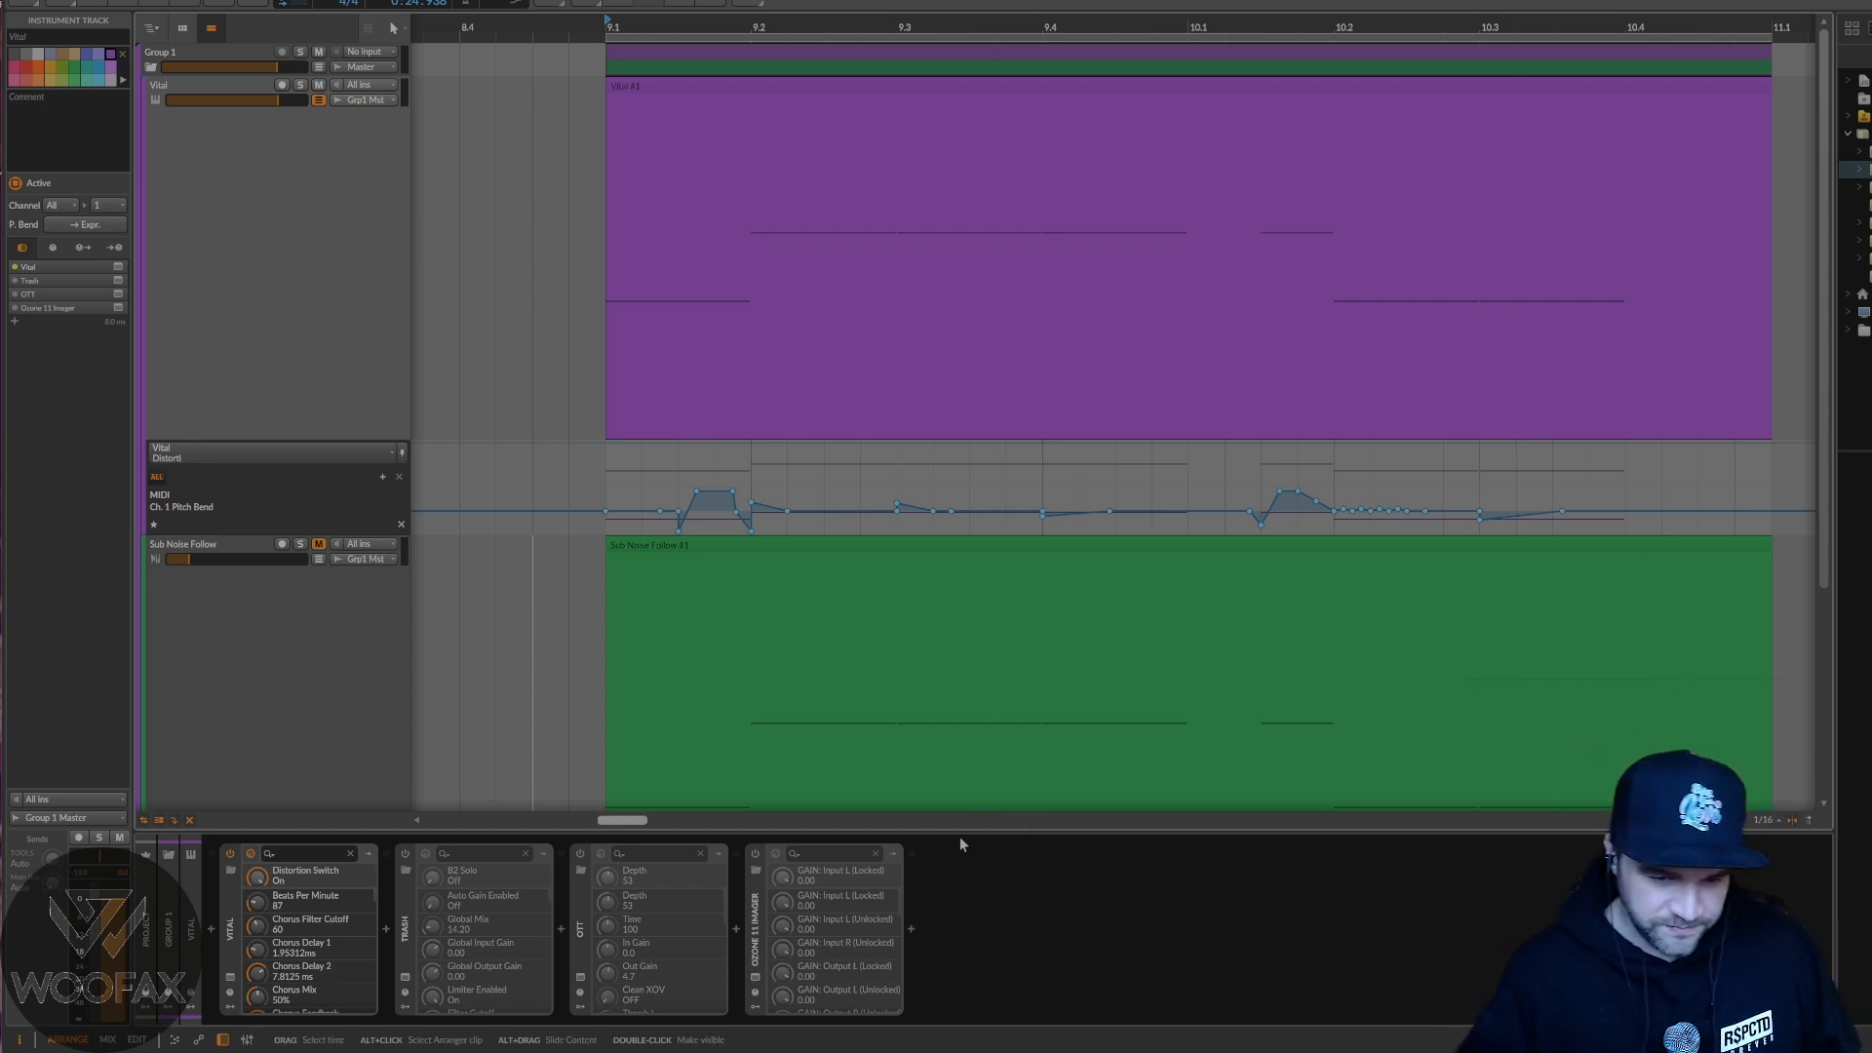
- Re-enable Trash and OTT on the Vital track and inspect each plugin's settings in its own window
left_click(405, 976)
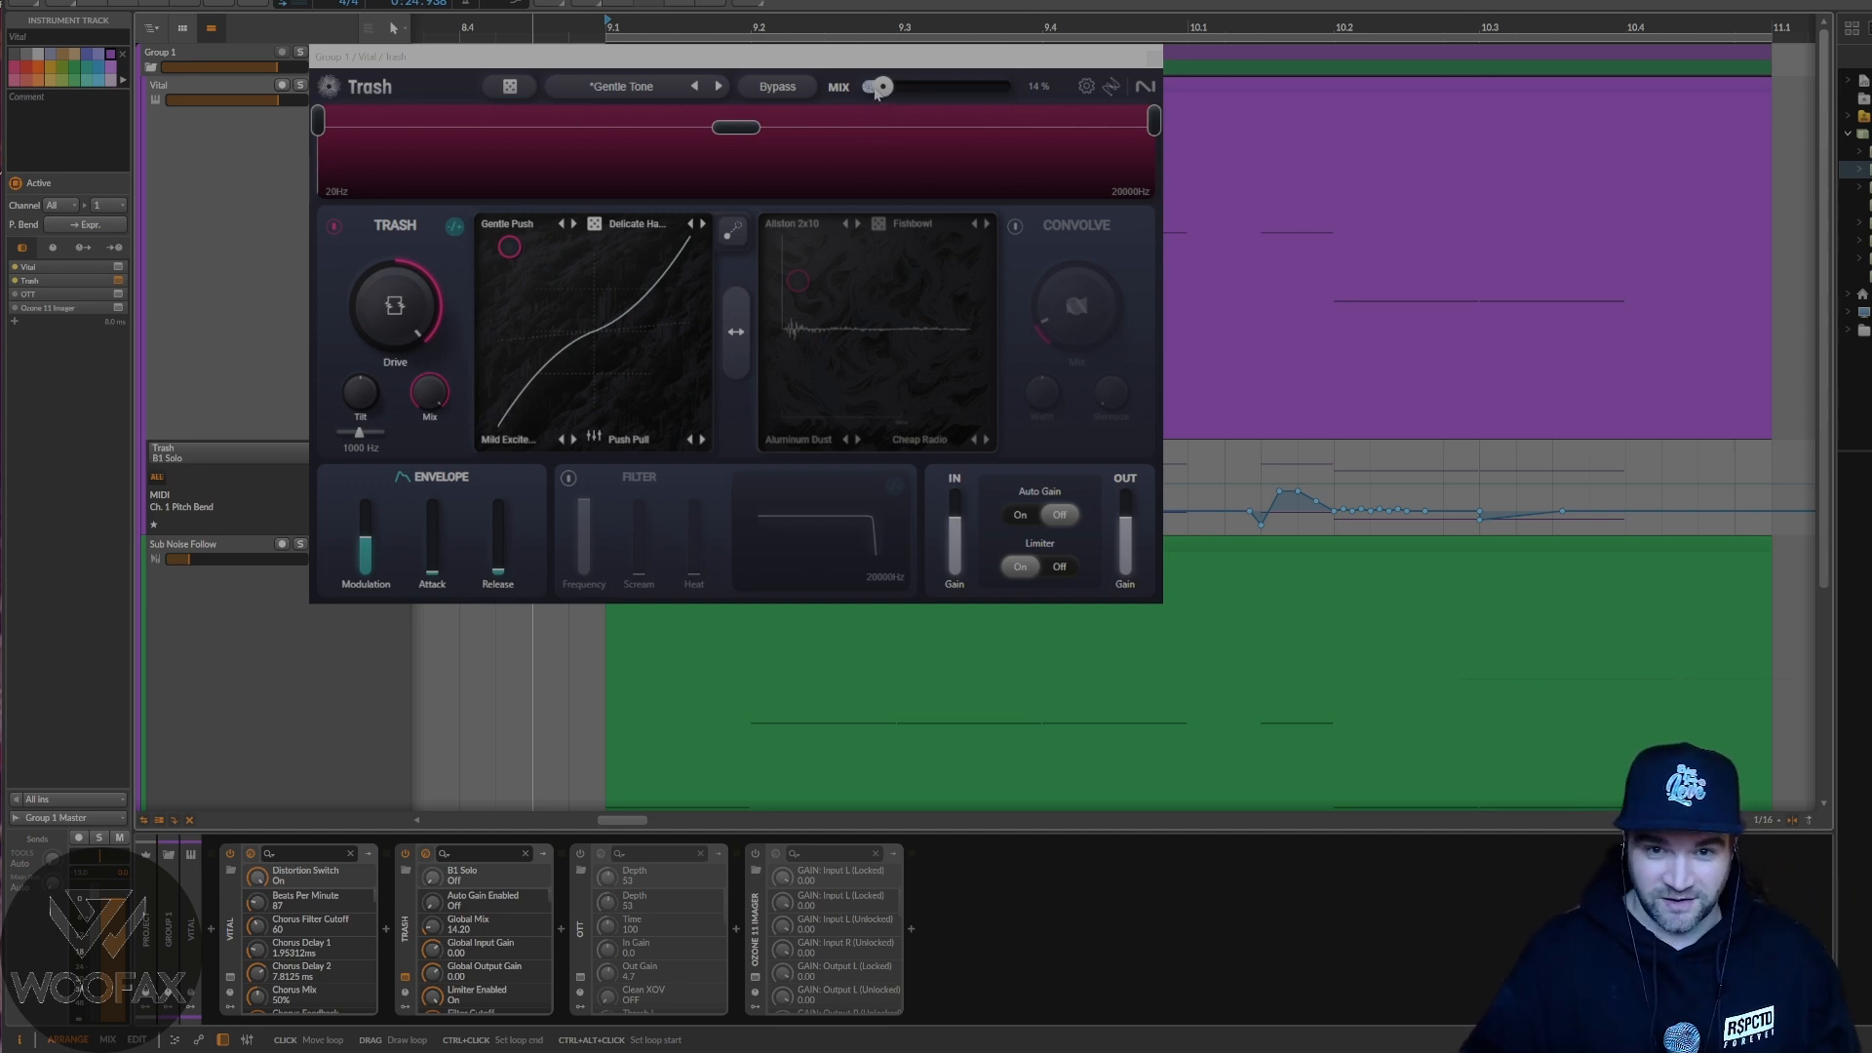
left_click_drag(911, 61, 949, 224)
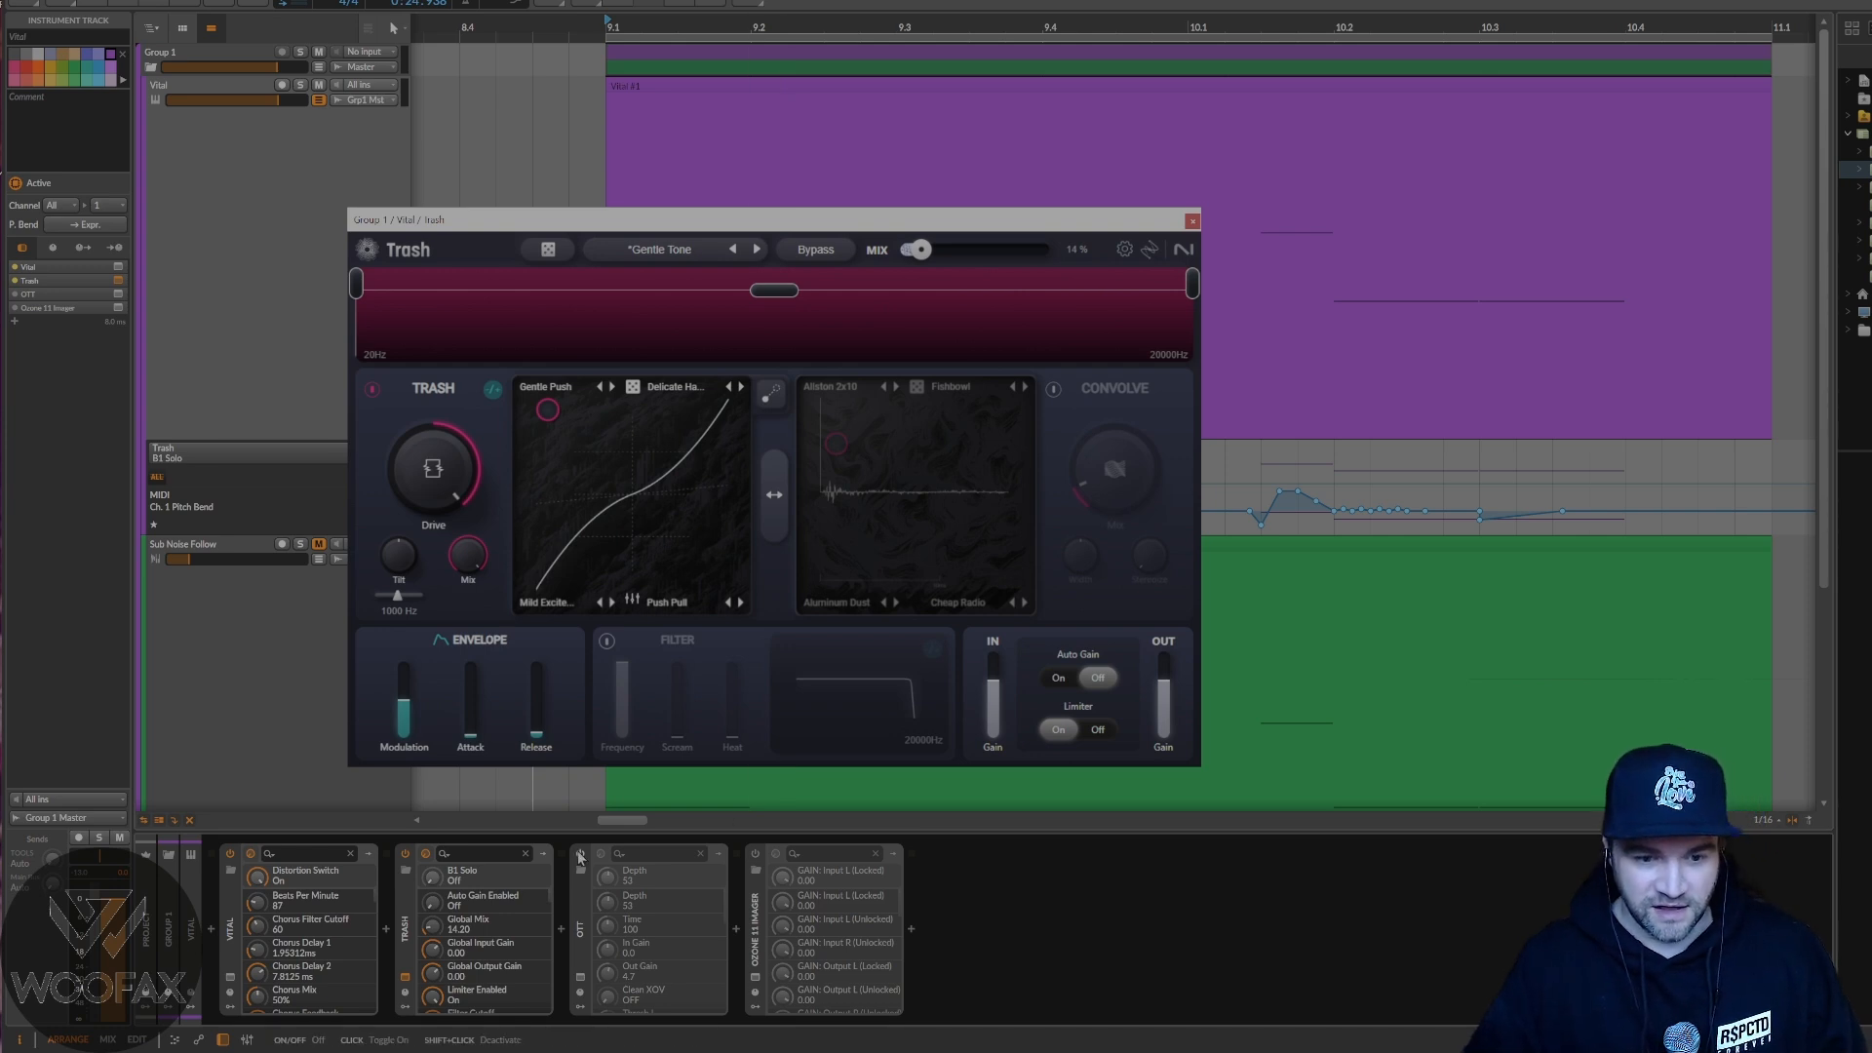
left_click(580, 976)
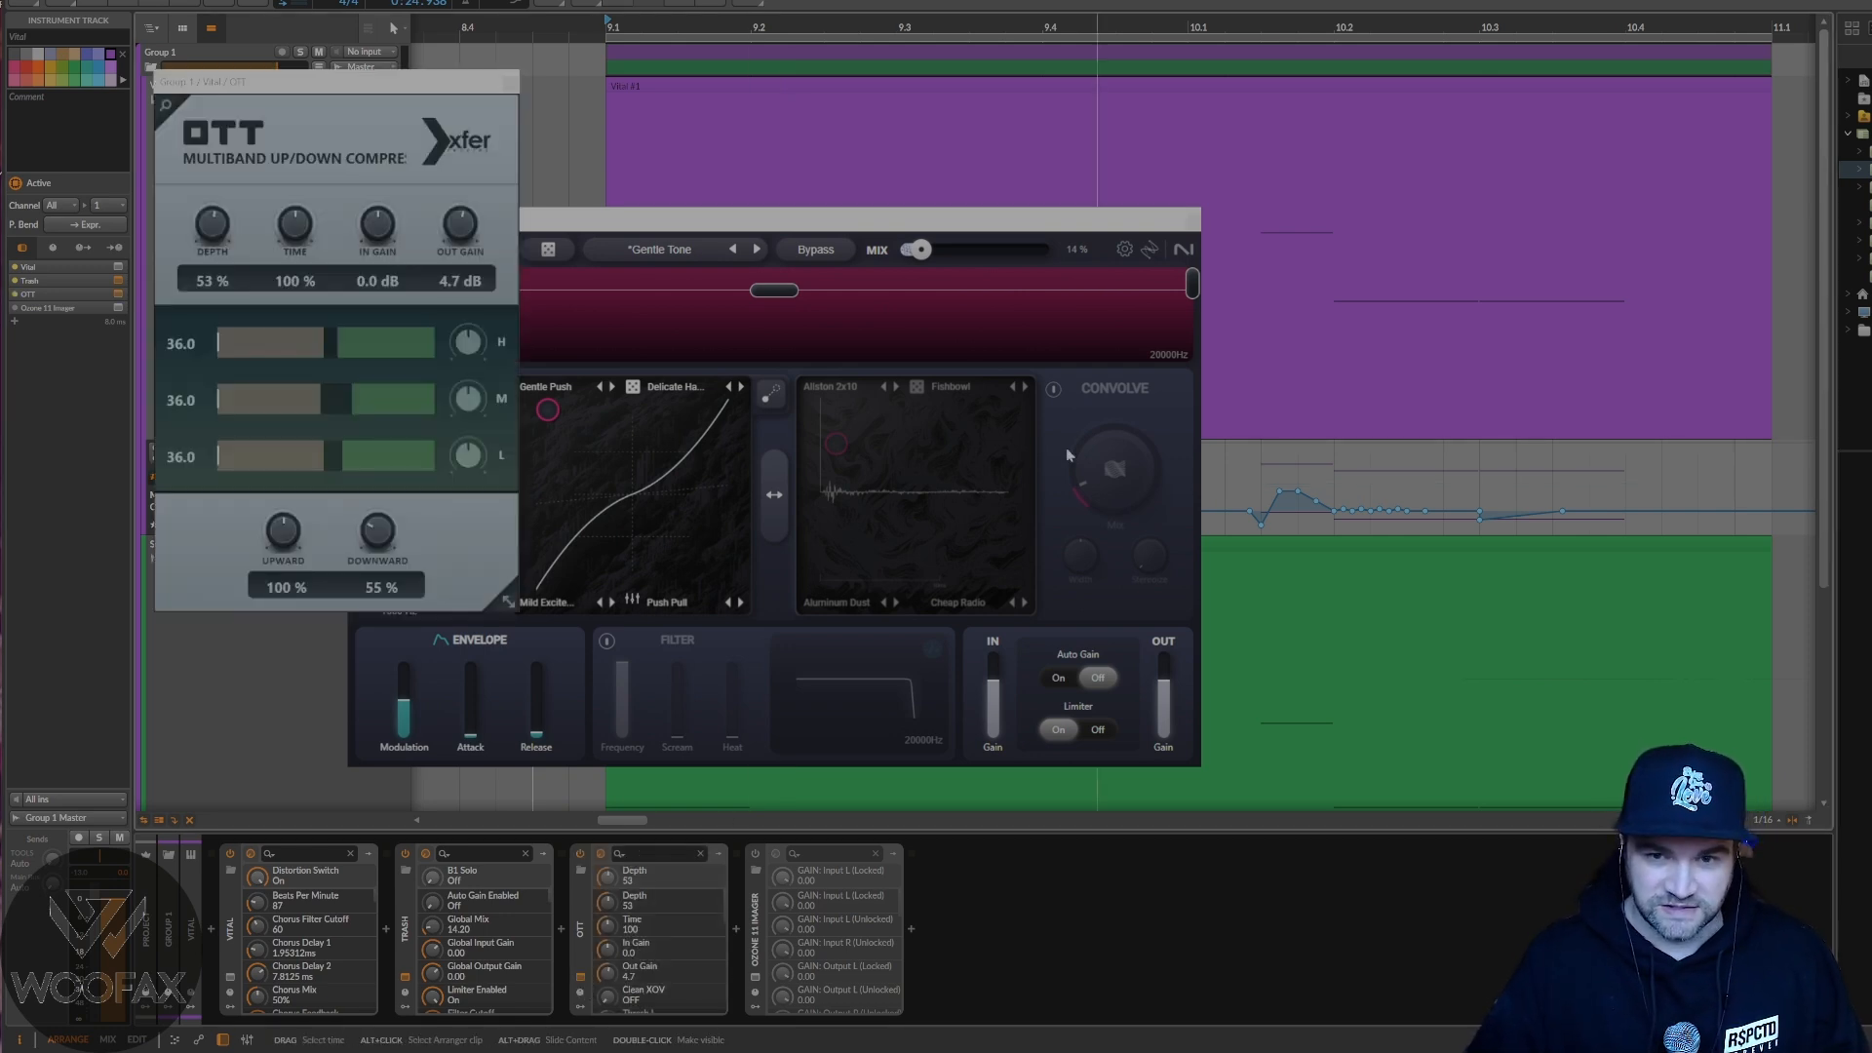
left_click(1191, 222)
left_click_drag(259, 81, 1042, 170)
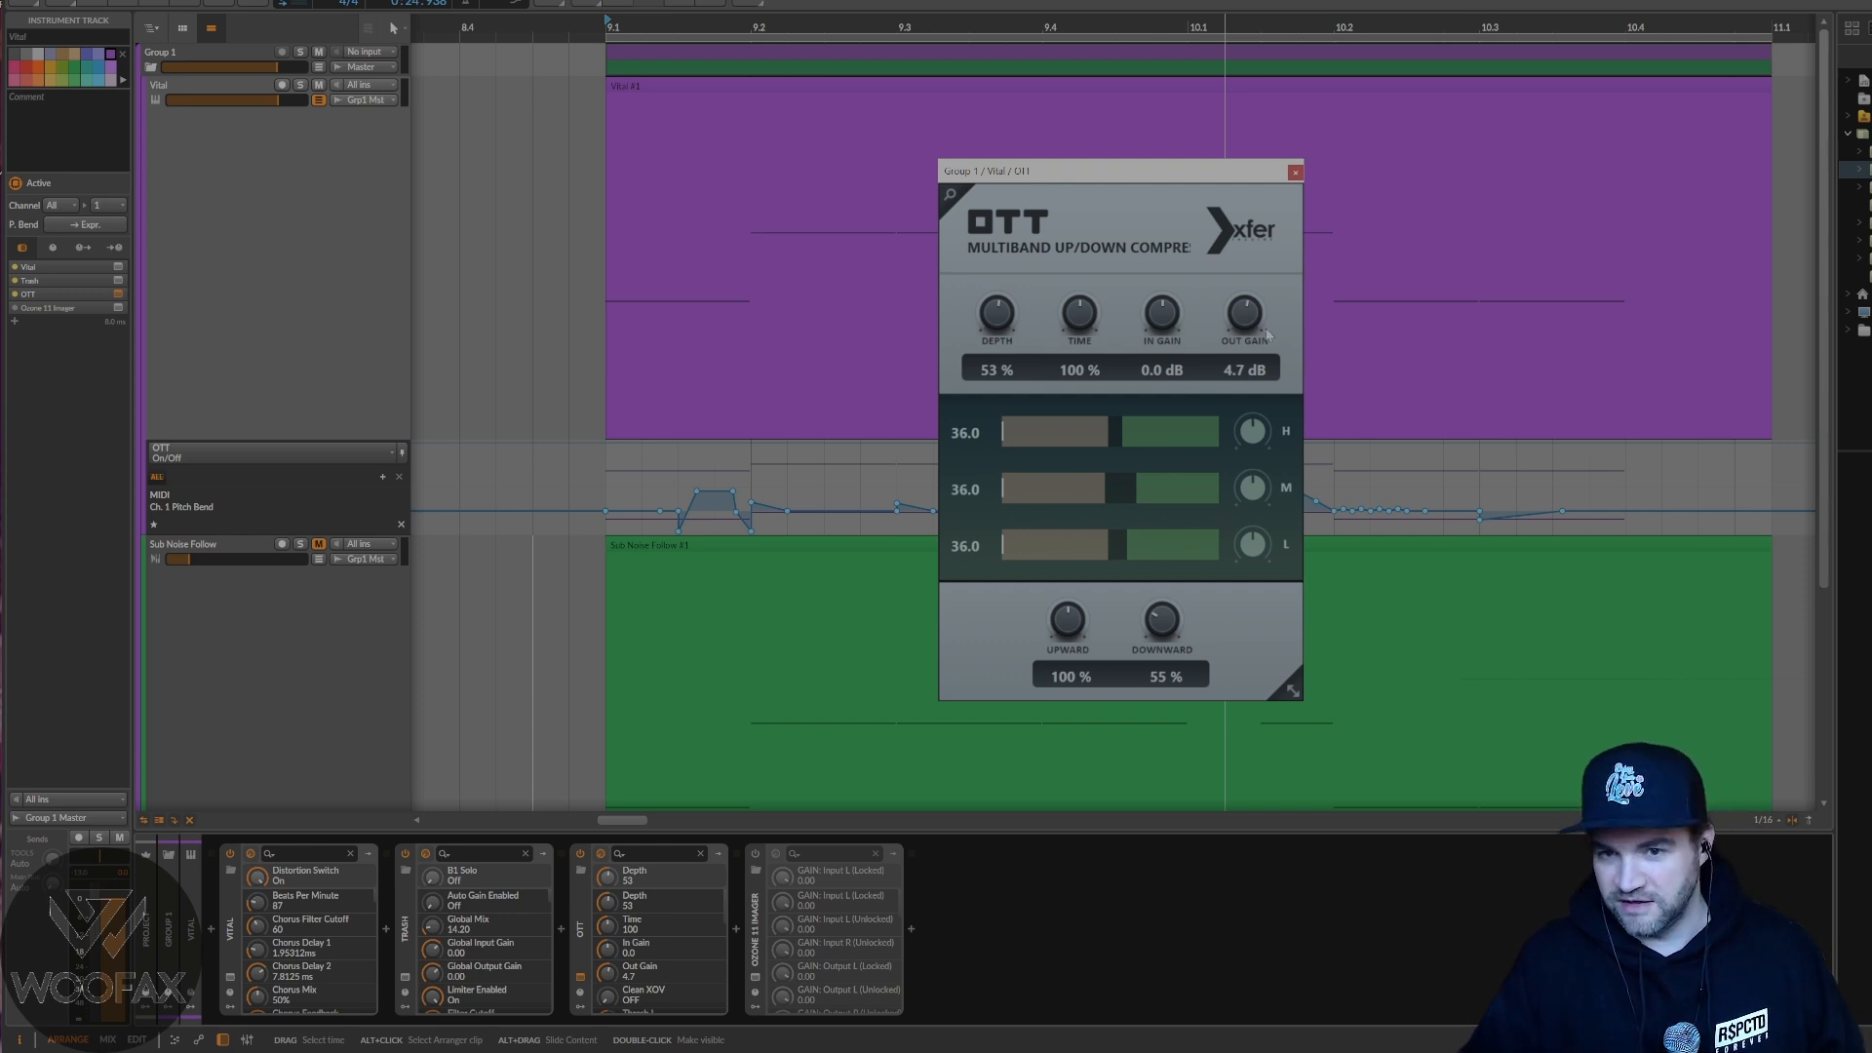
left_click(1295, 172)
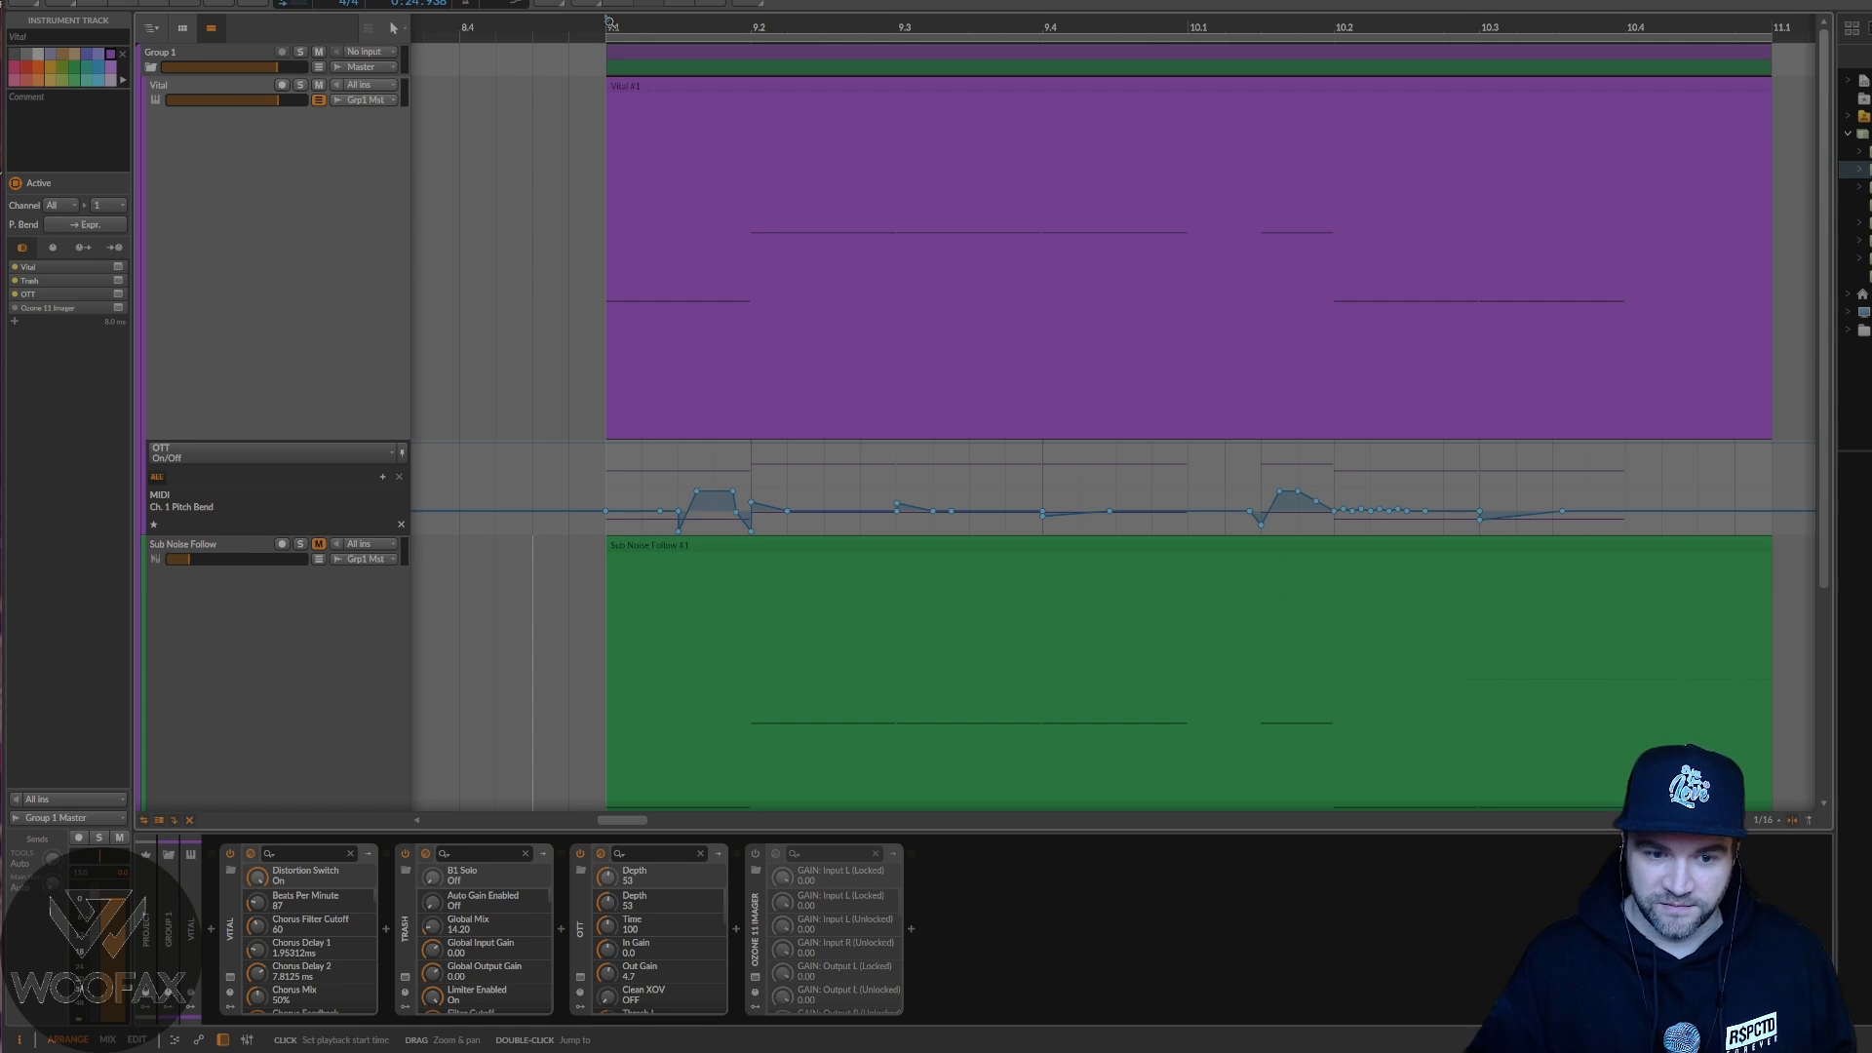
- Play the clip with Trash and OTT bypassed, switching first Trash and after it OTT back on during playback
left_click(407, 856)
key("space")
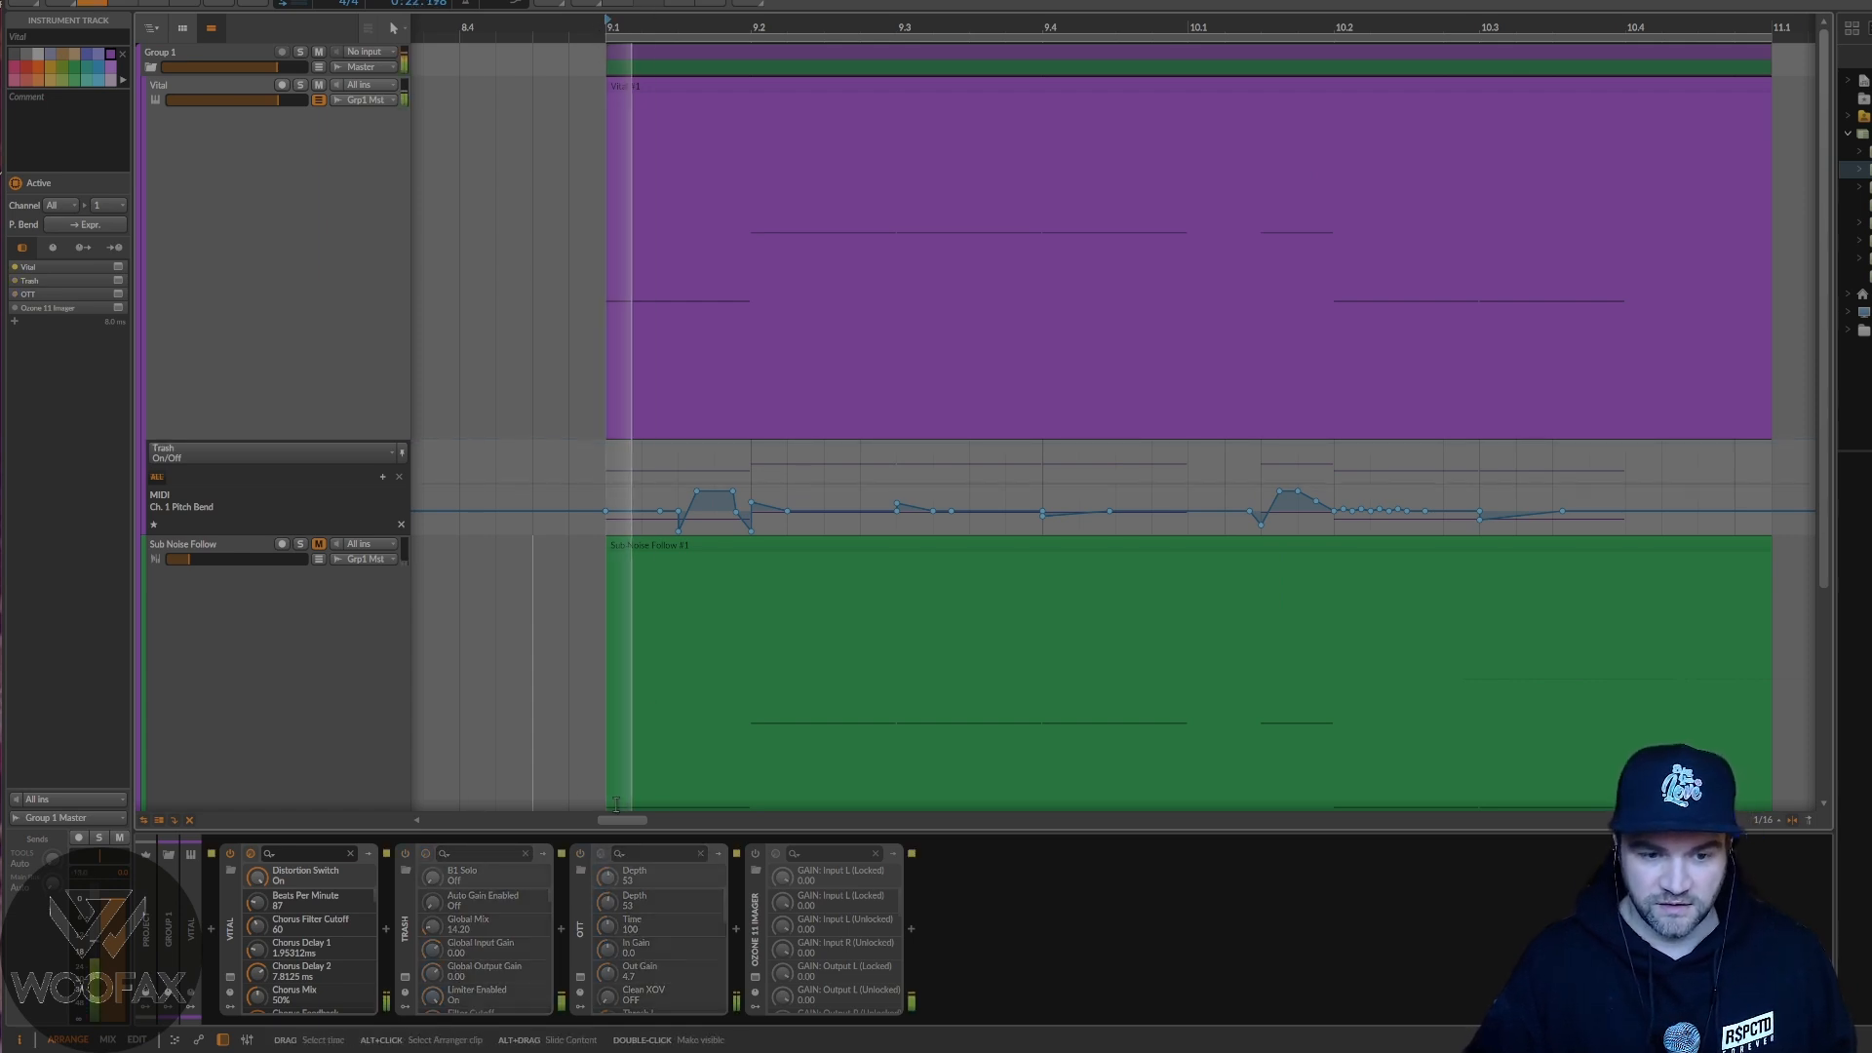
left_click(405, 855)
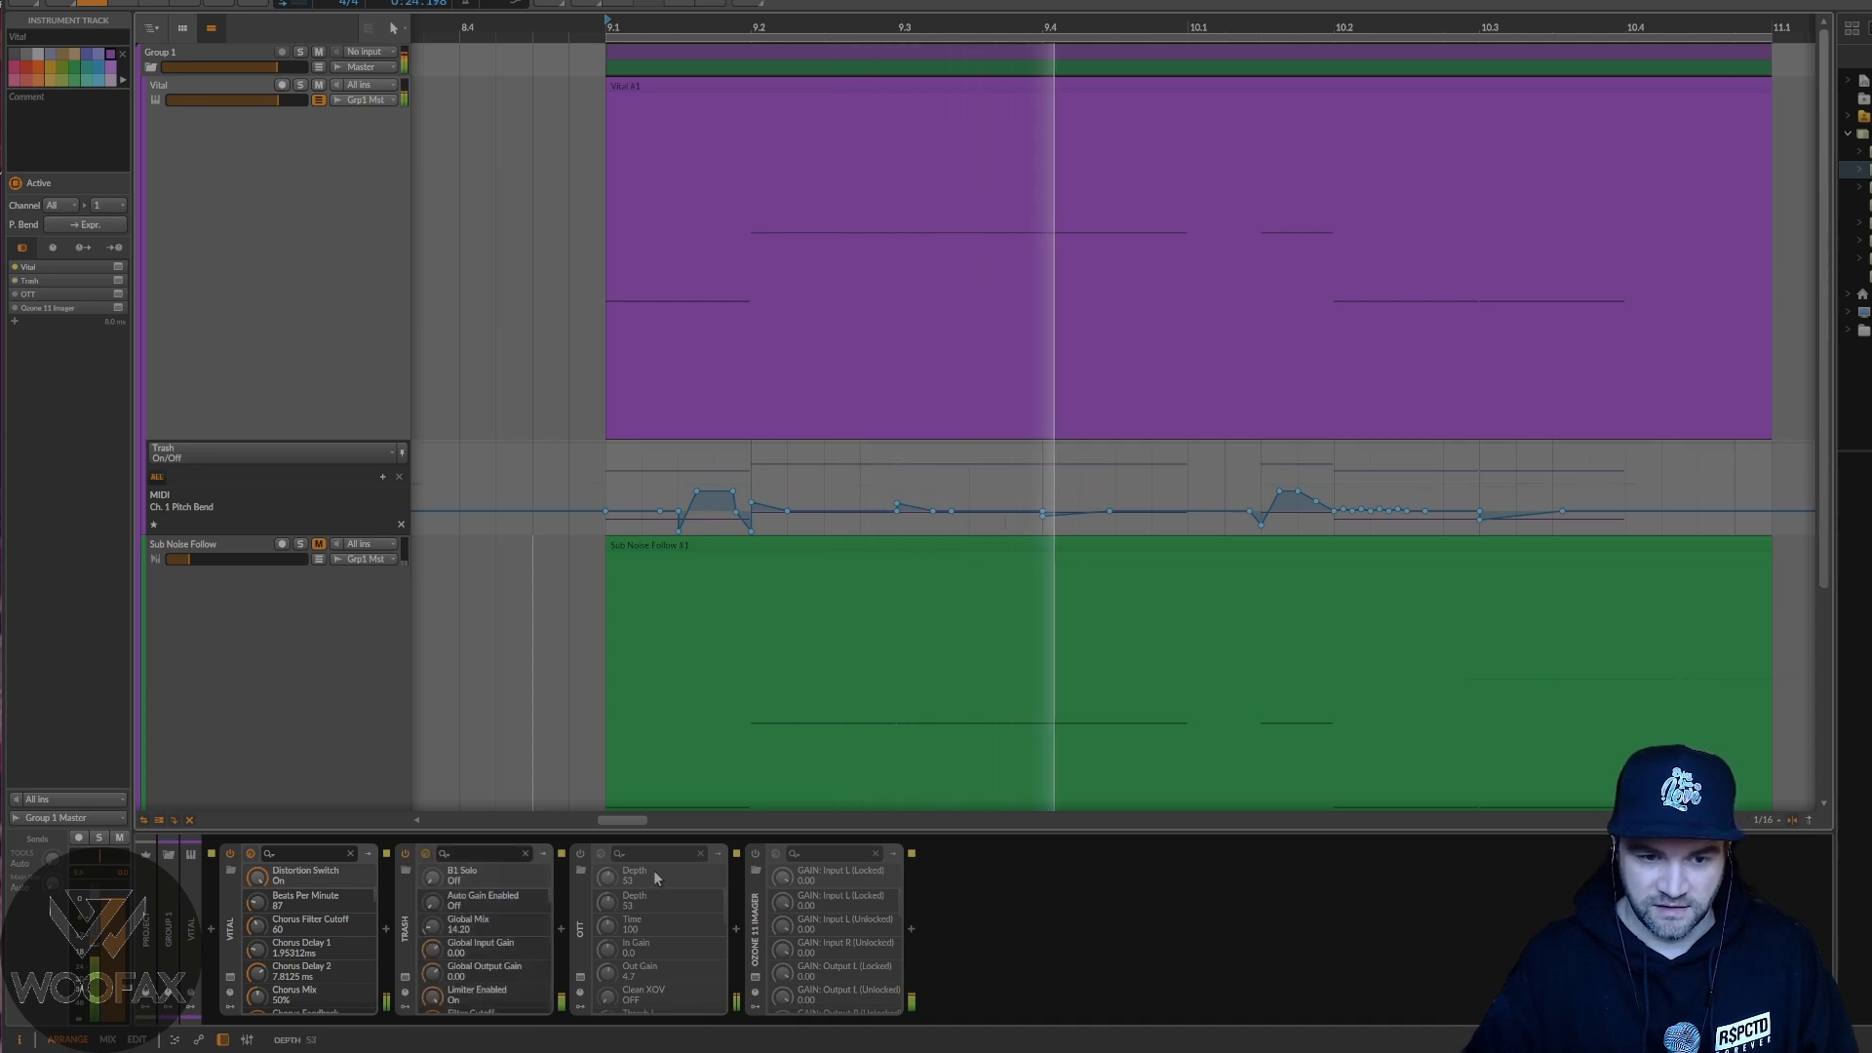
left_click(581, 855)
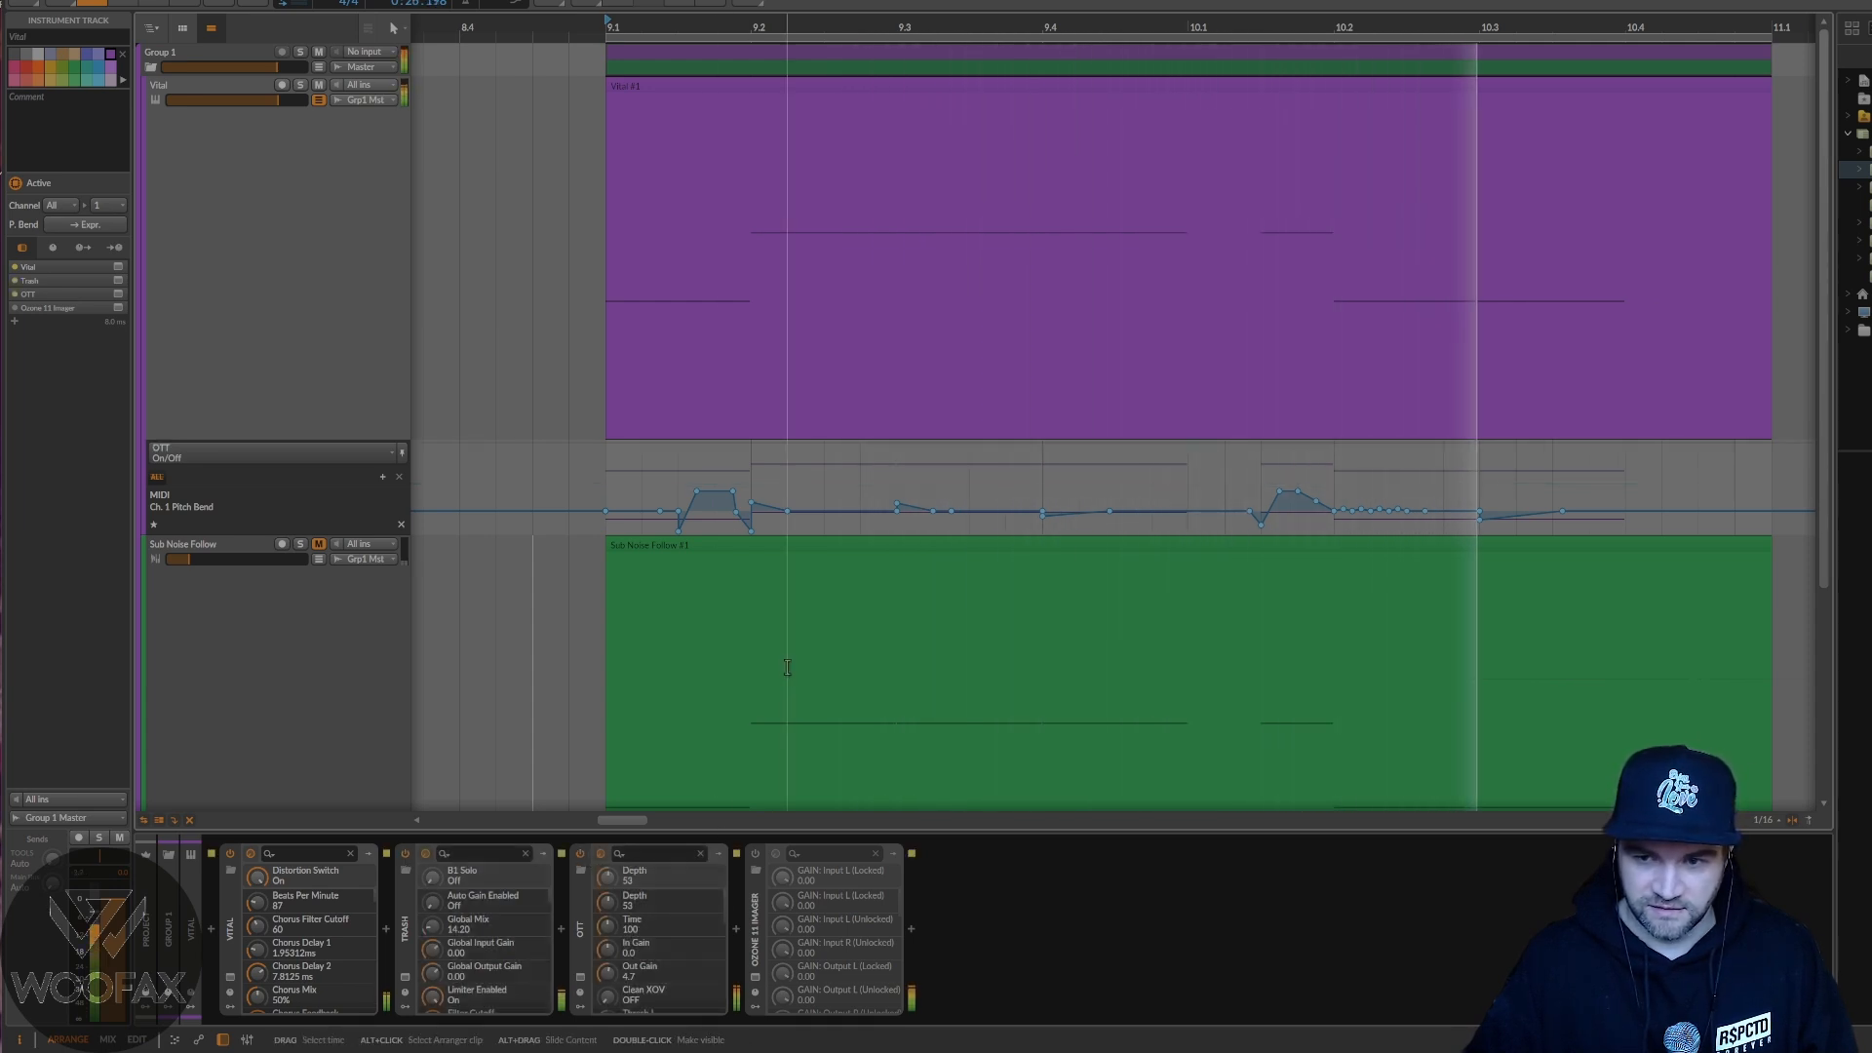
key("space")
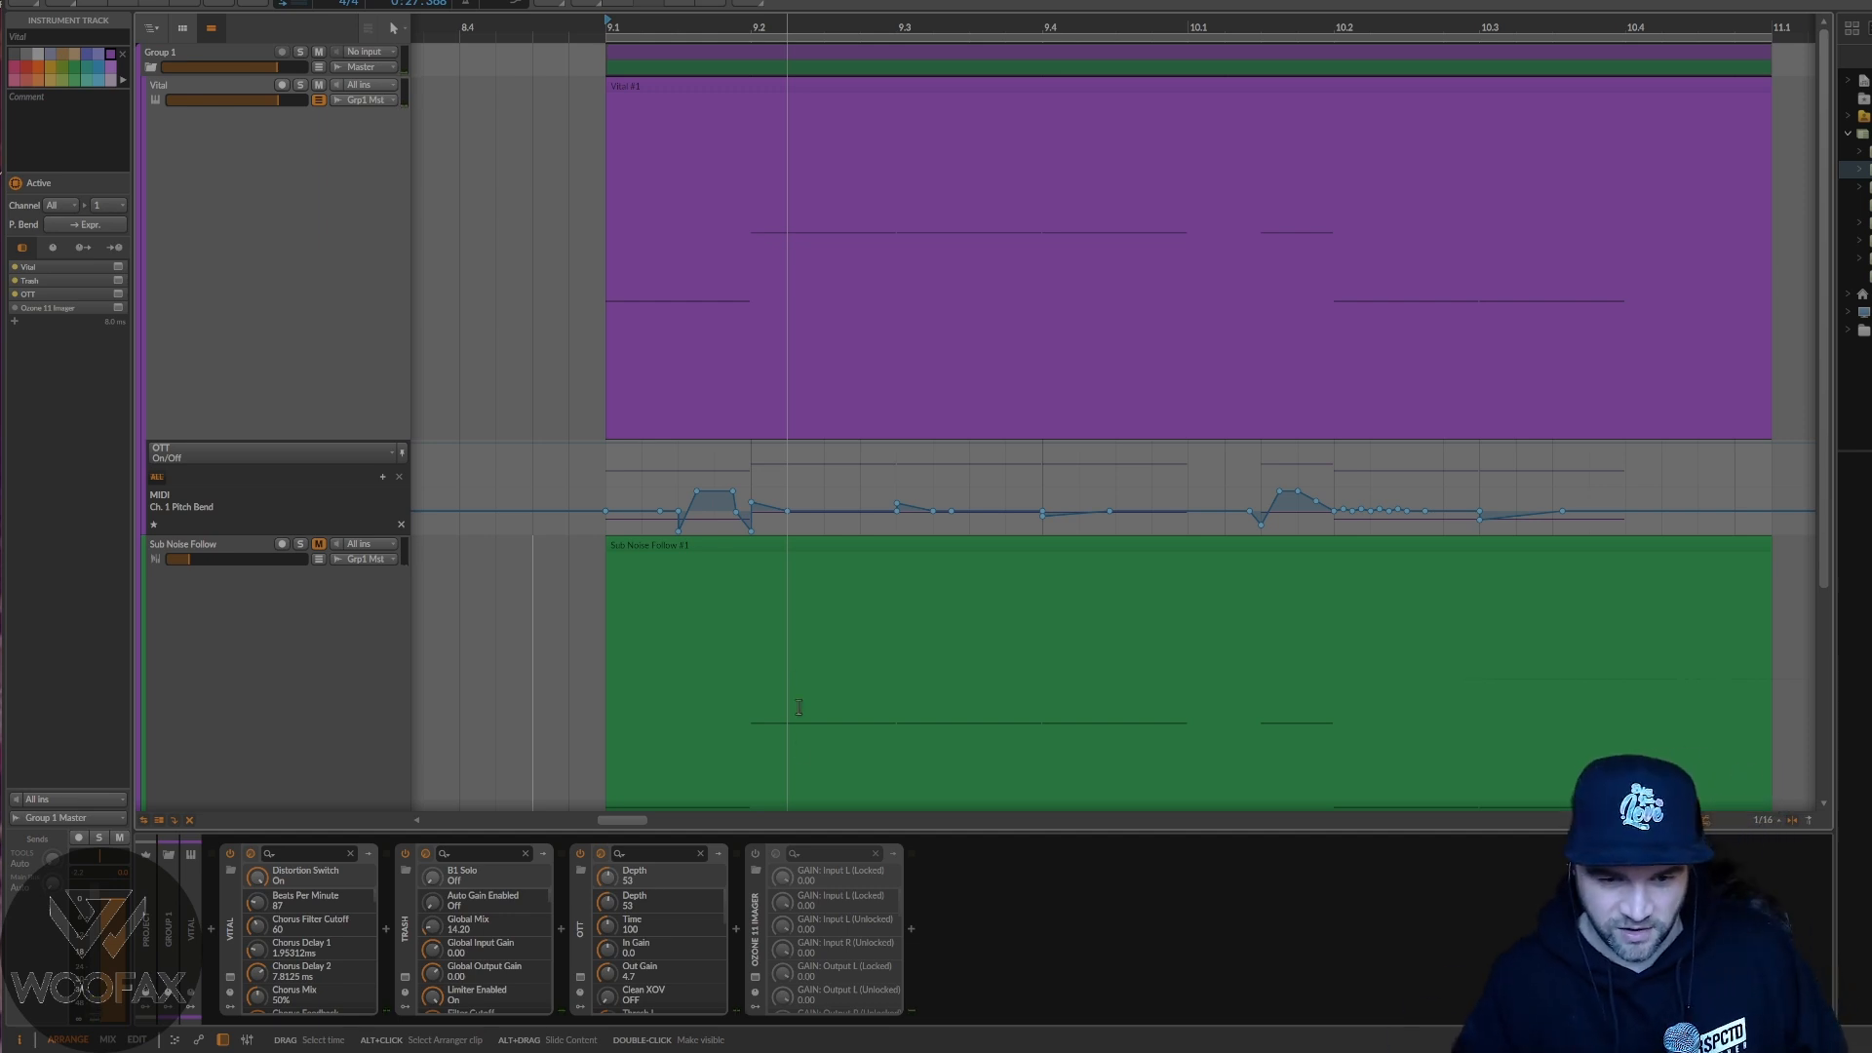
- Re-enable the Ozone 11 Imager, inspect its settings, and audition the clip with the full effects chain
left_click(758, 855)
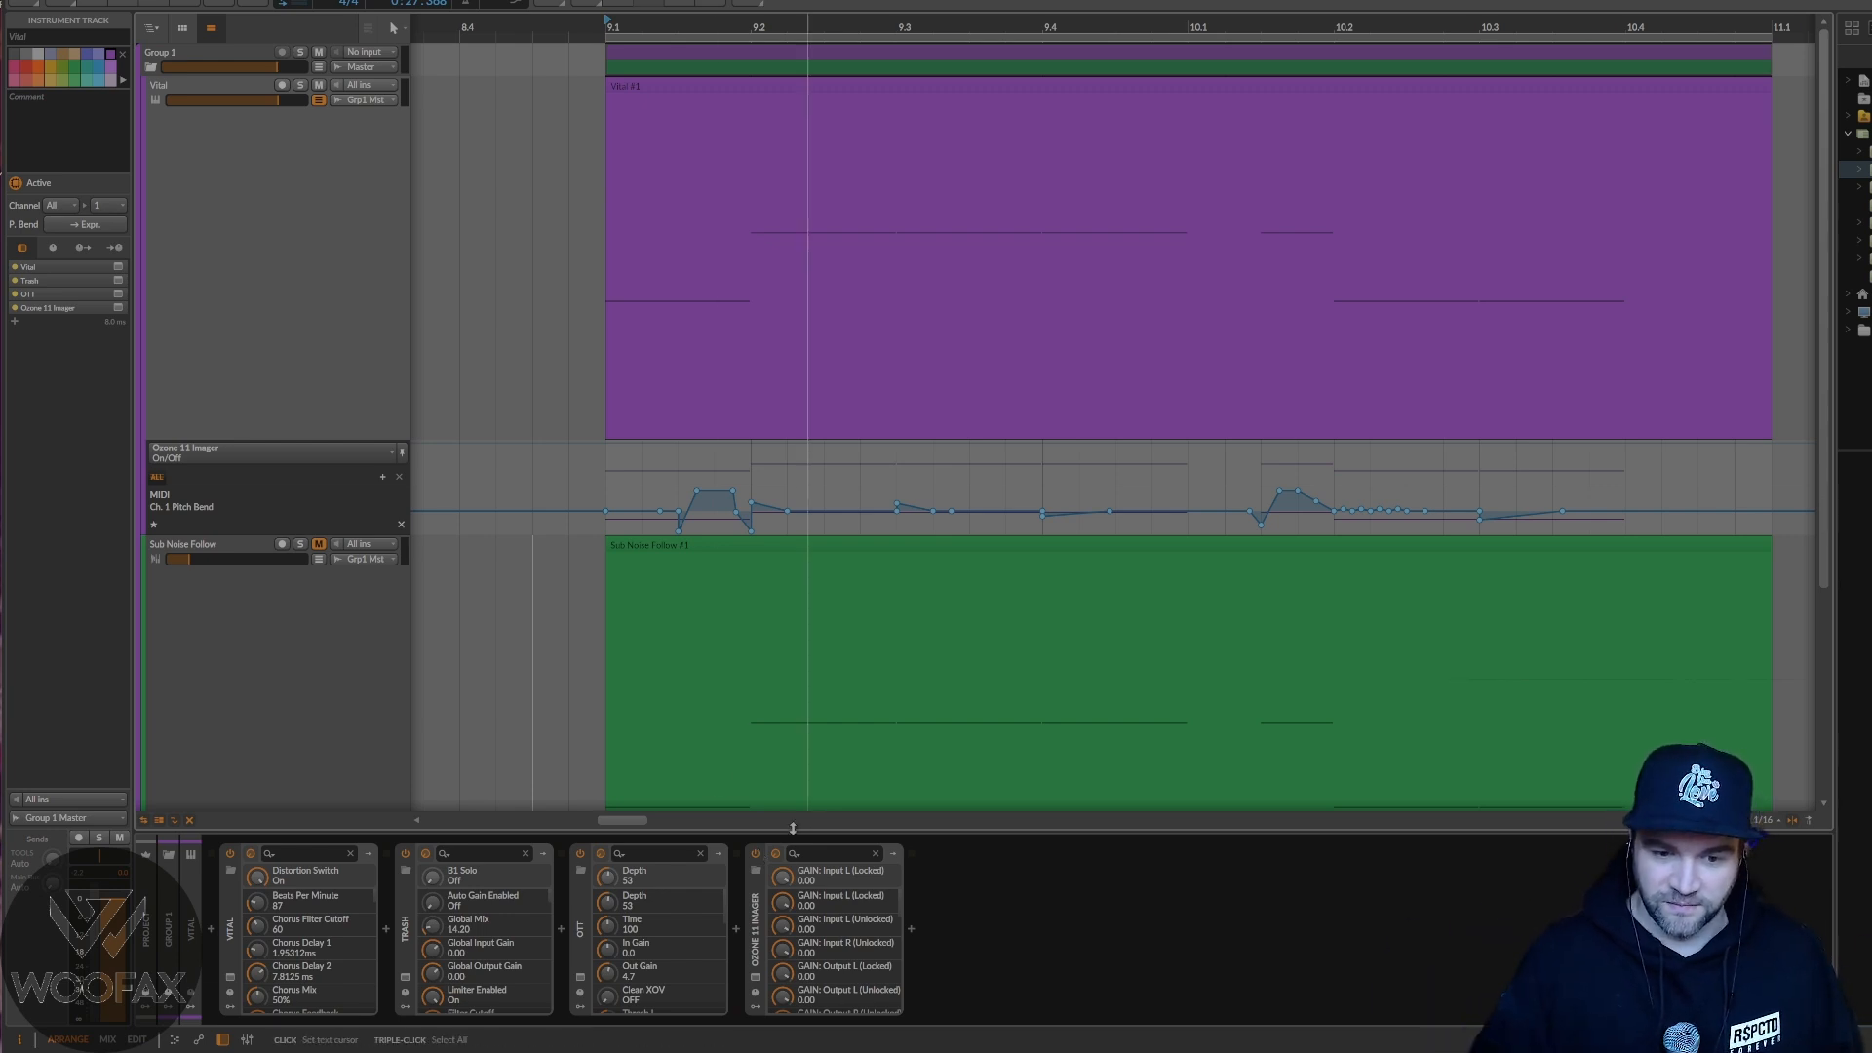
left_click(755, 975)
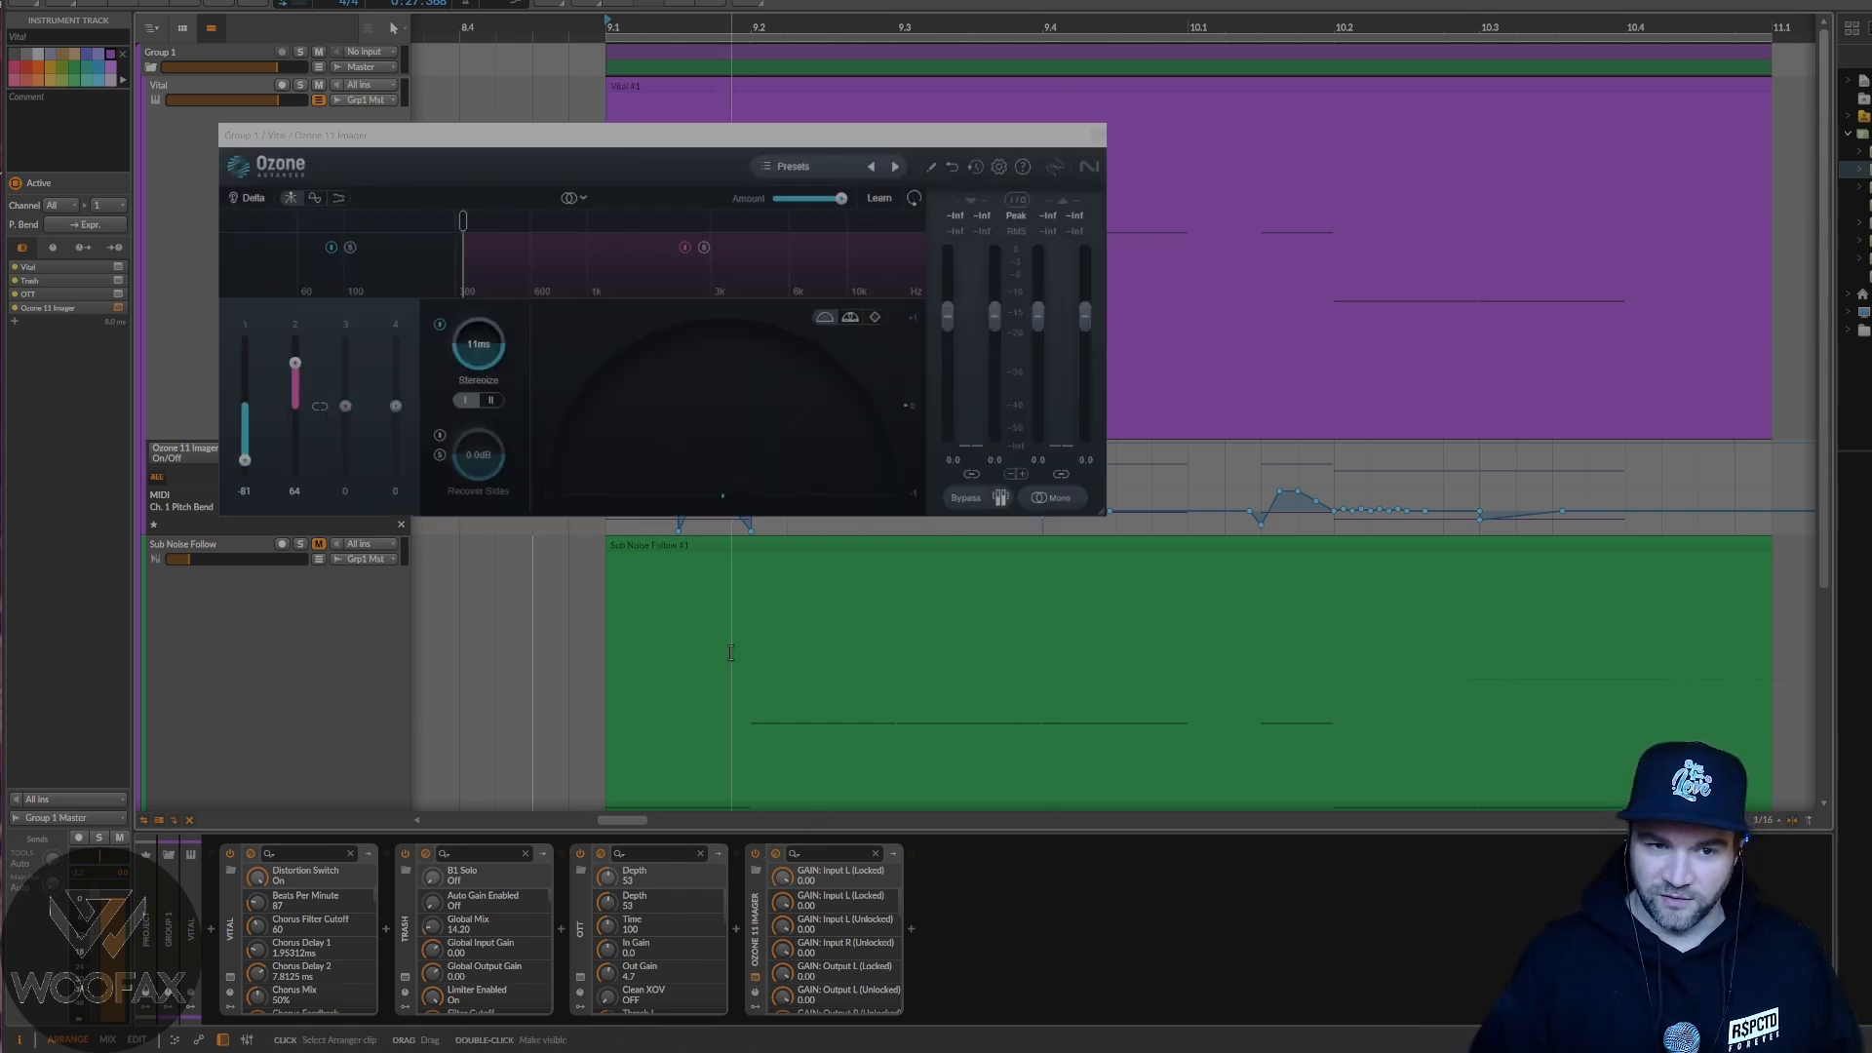
left_click(1099, 136)
key("space")
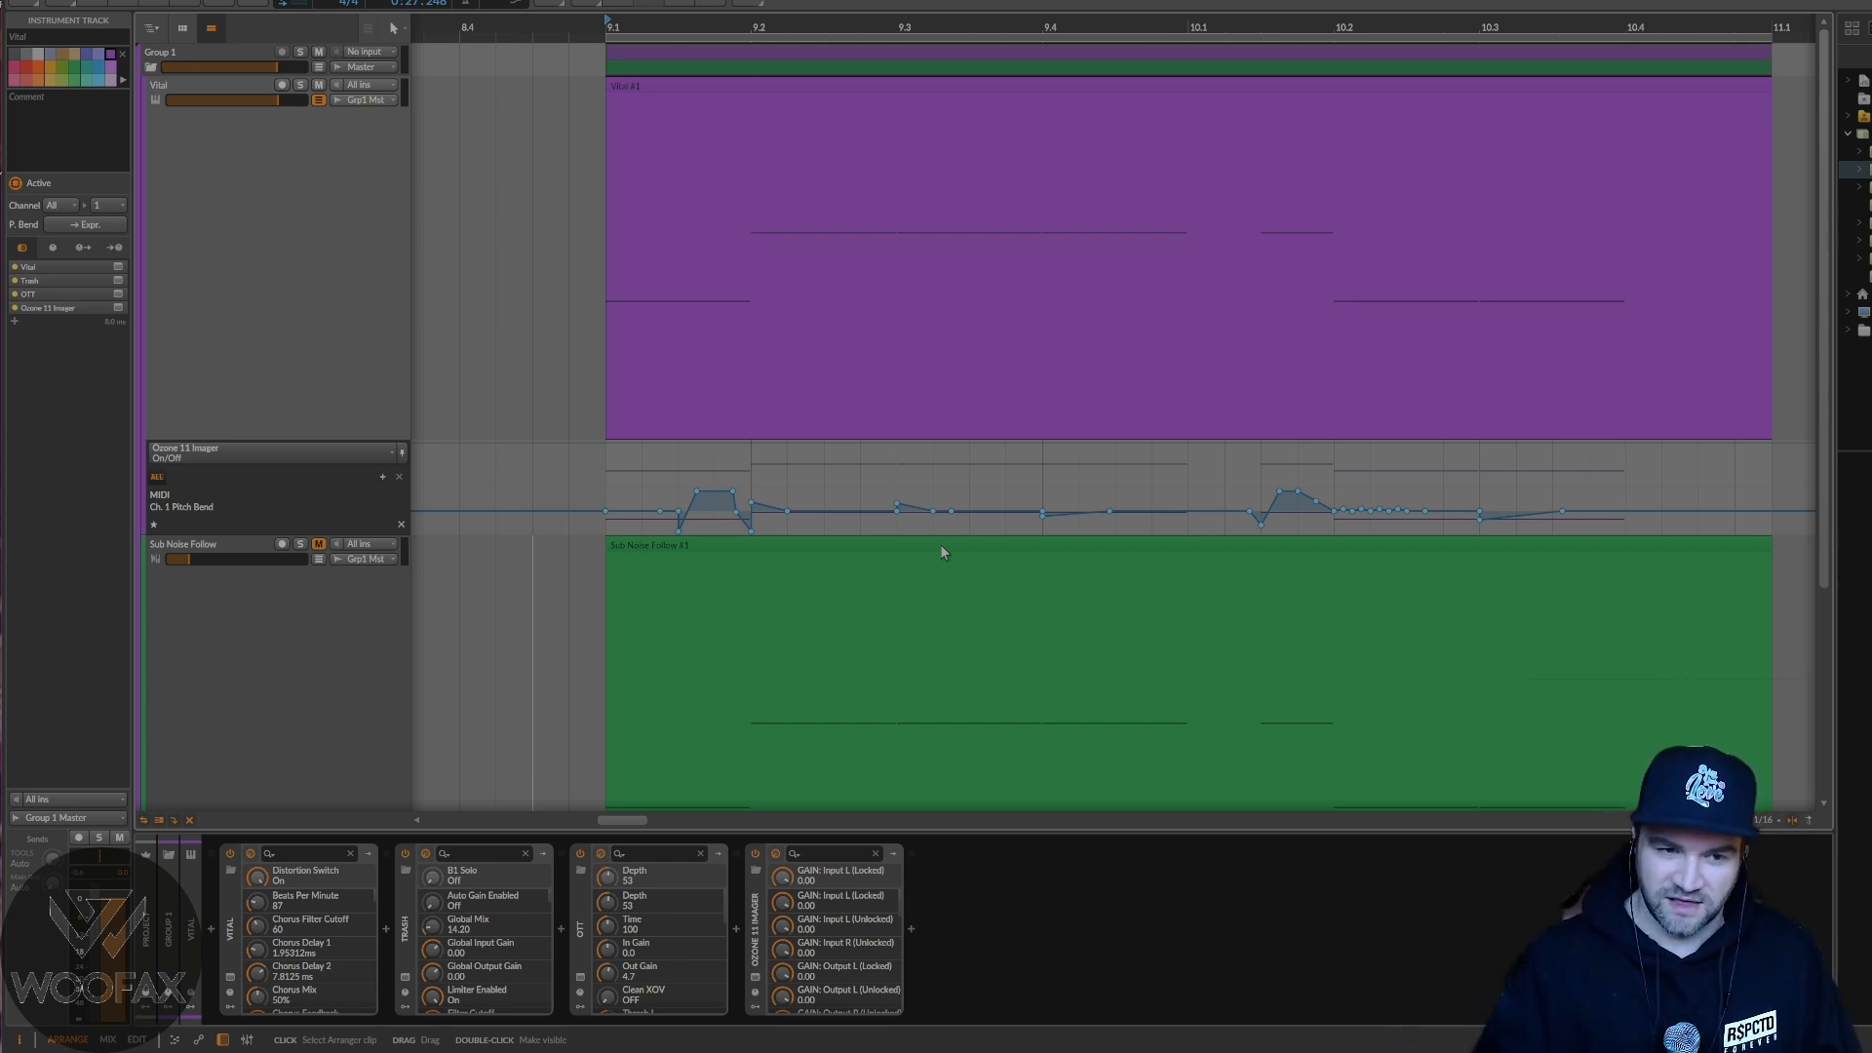
- Select and unmute the Sub Noise Follow track, then play the clip from 9.1 with both layers sounding
left_click(229, 546)
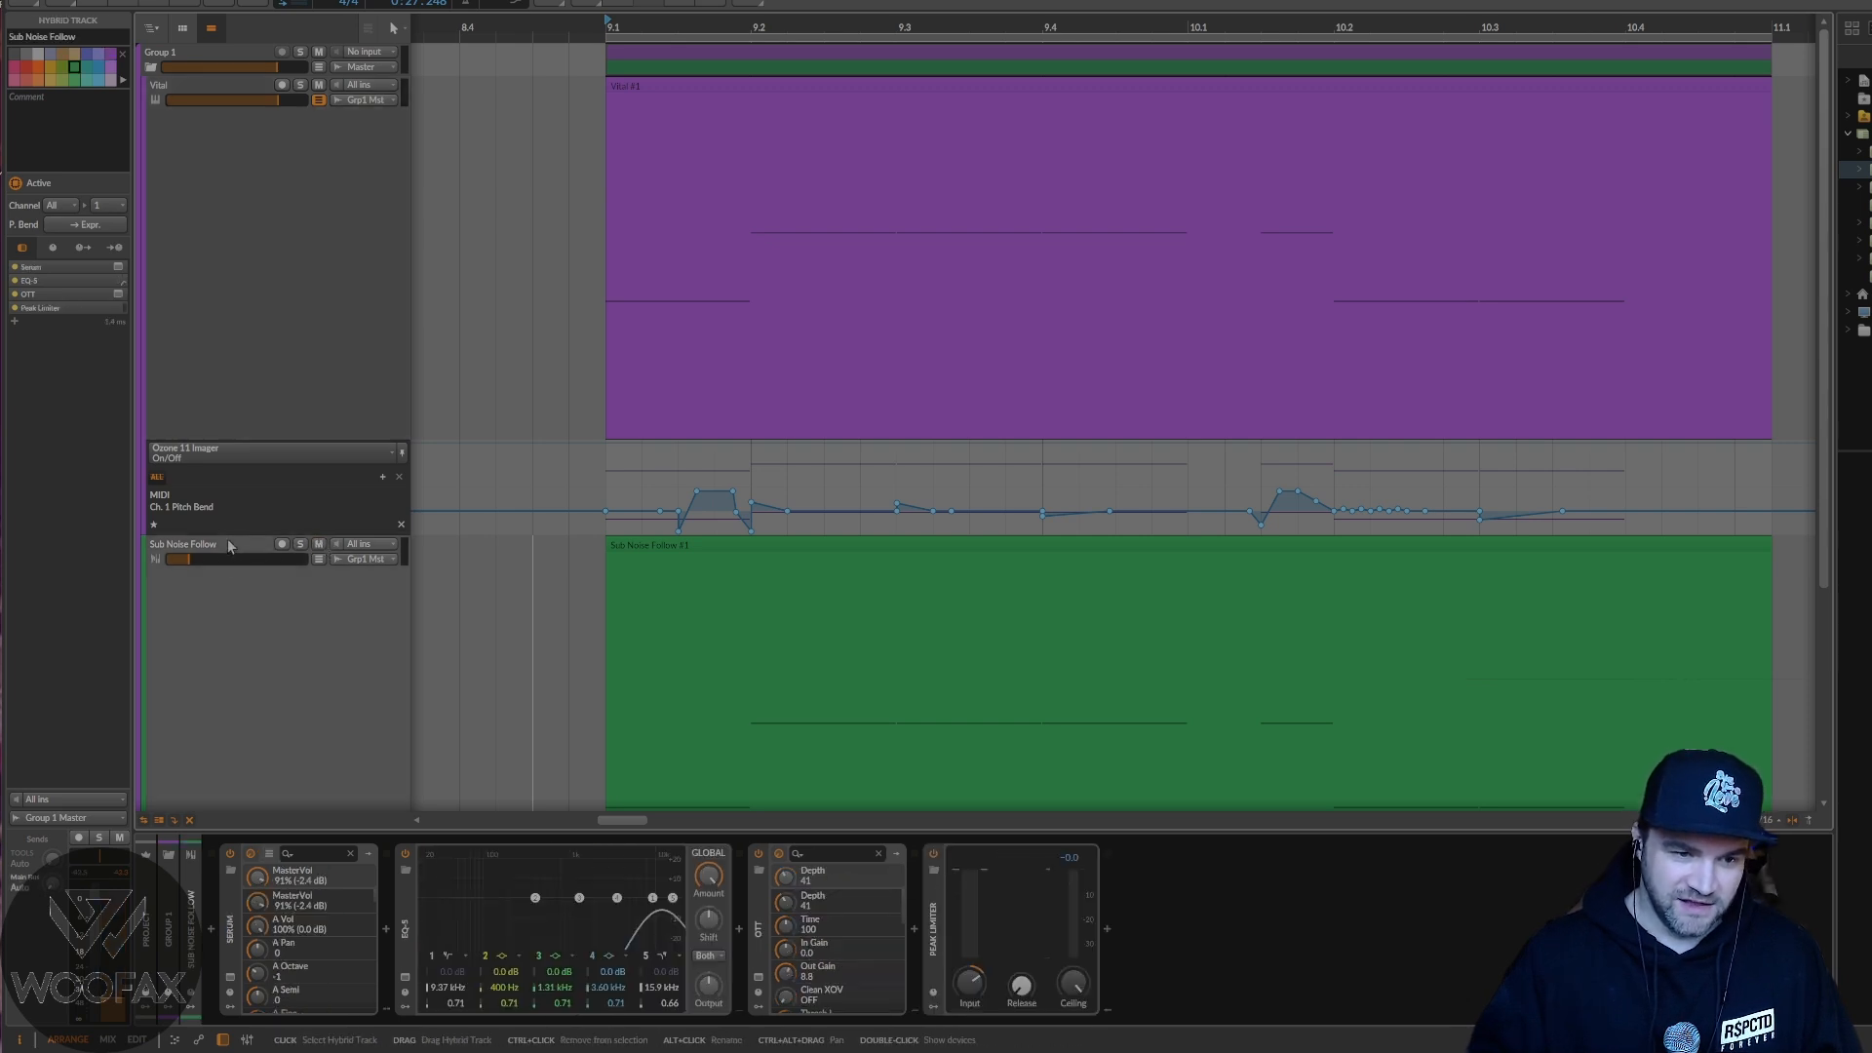
scroll(234, 580, "down", 5)
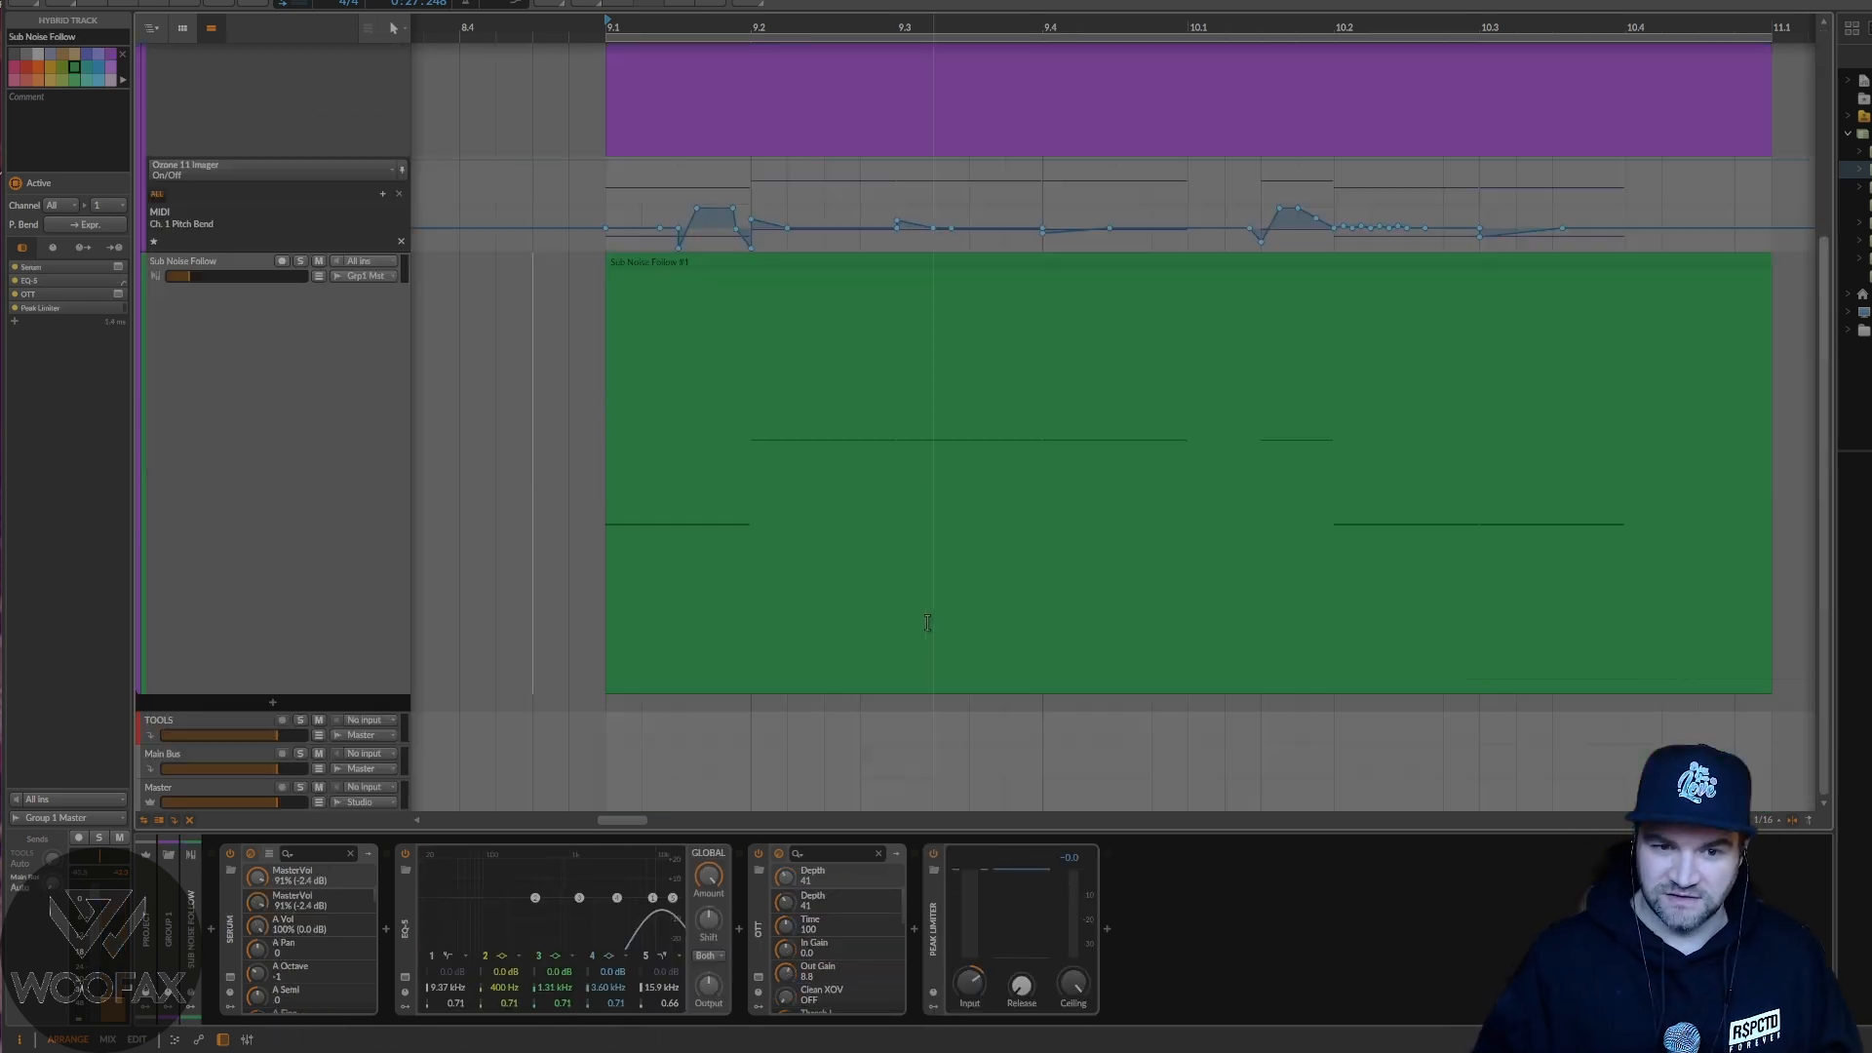
left_click(604, 21)
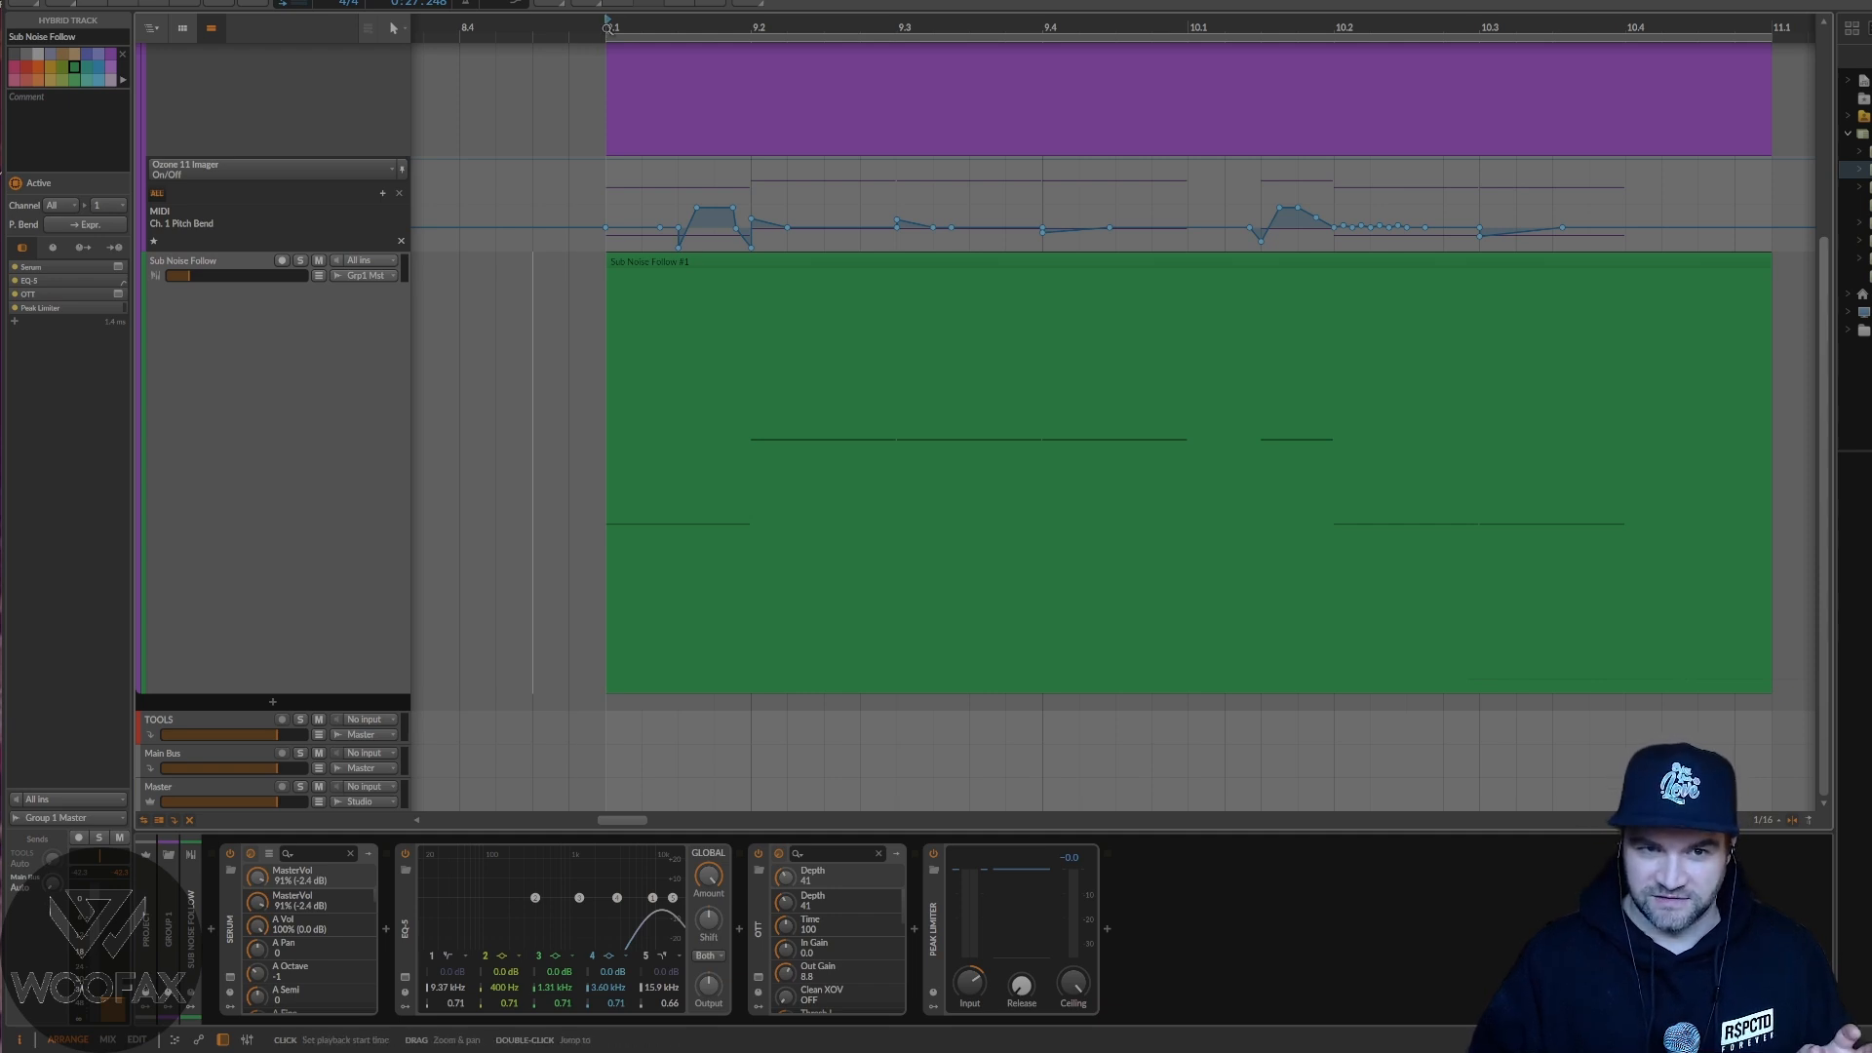
scroll(806, 773, "up", 5)
key("space")
scroll(806, 770, "down", 1)
scroll(807, 767, "up", 1)
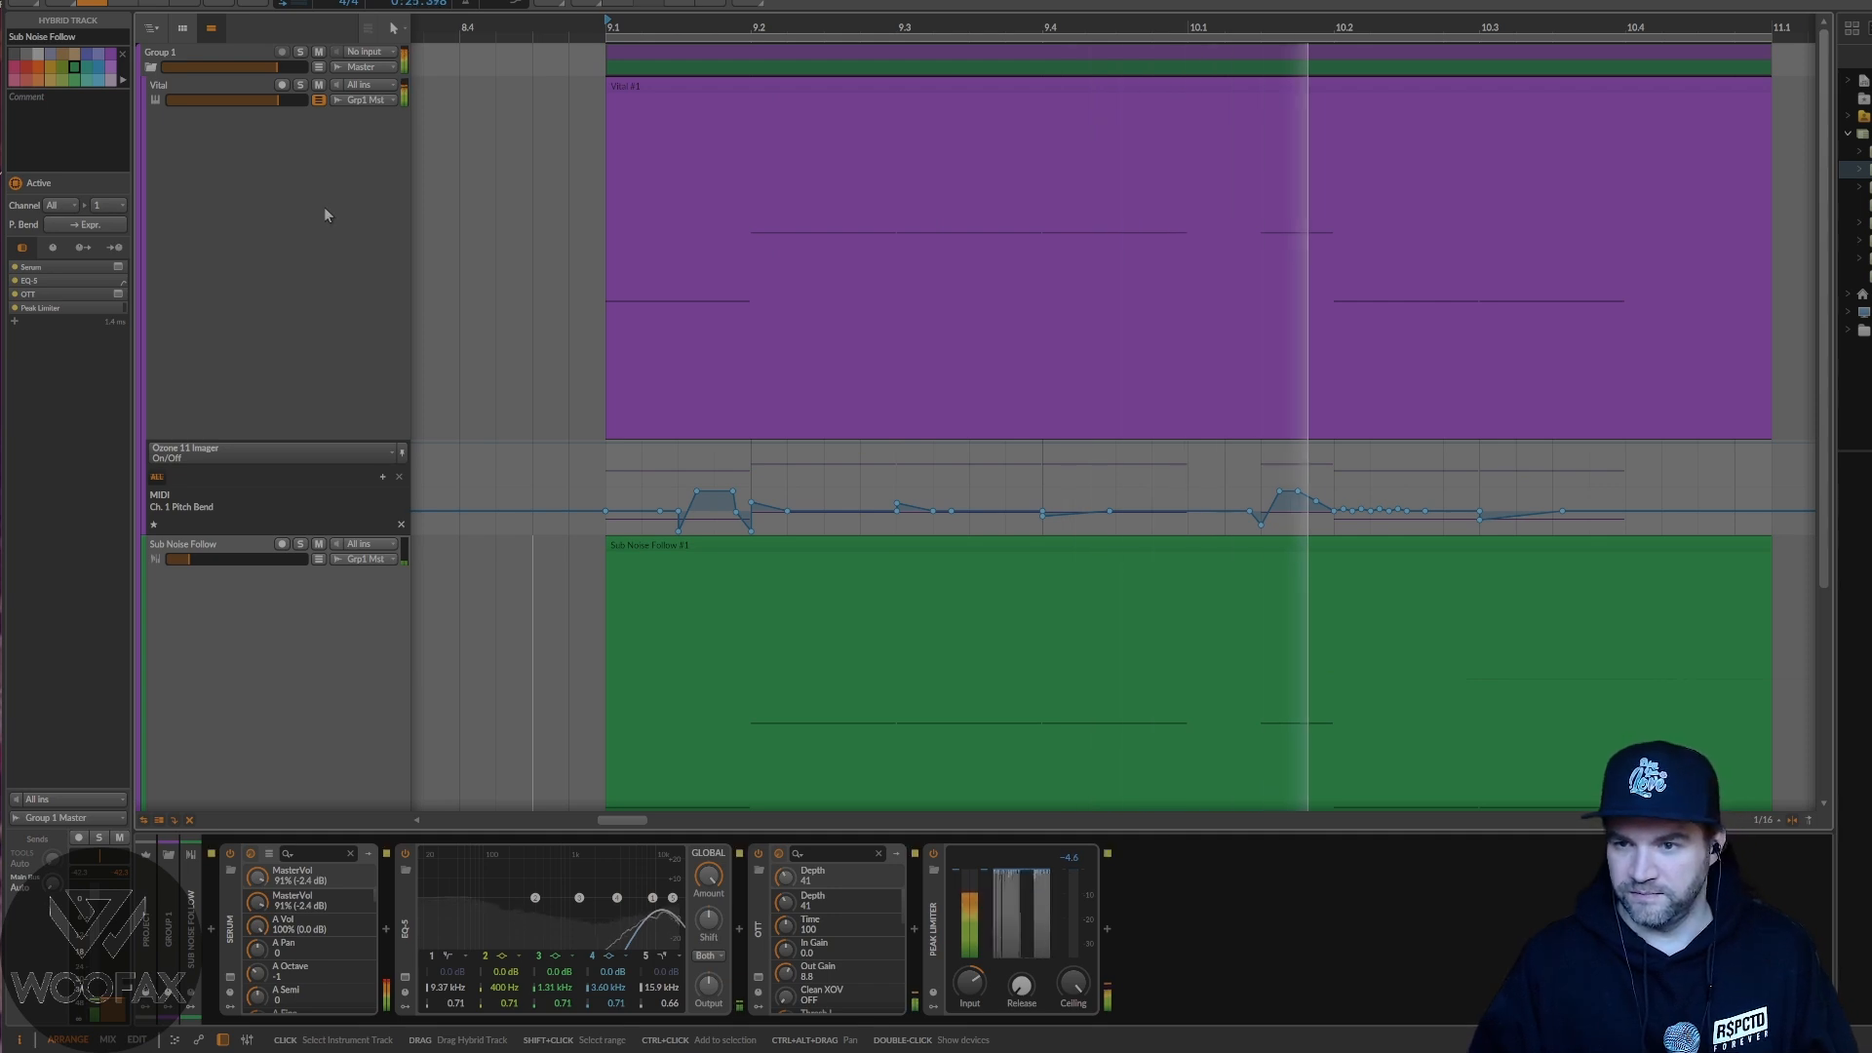
- Mute the Vital track and audition the Sub Noise Follow layer on its own
left_click(319, 84)
key("space")
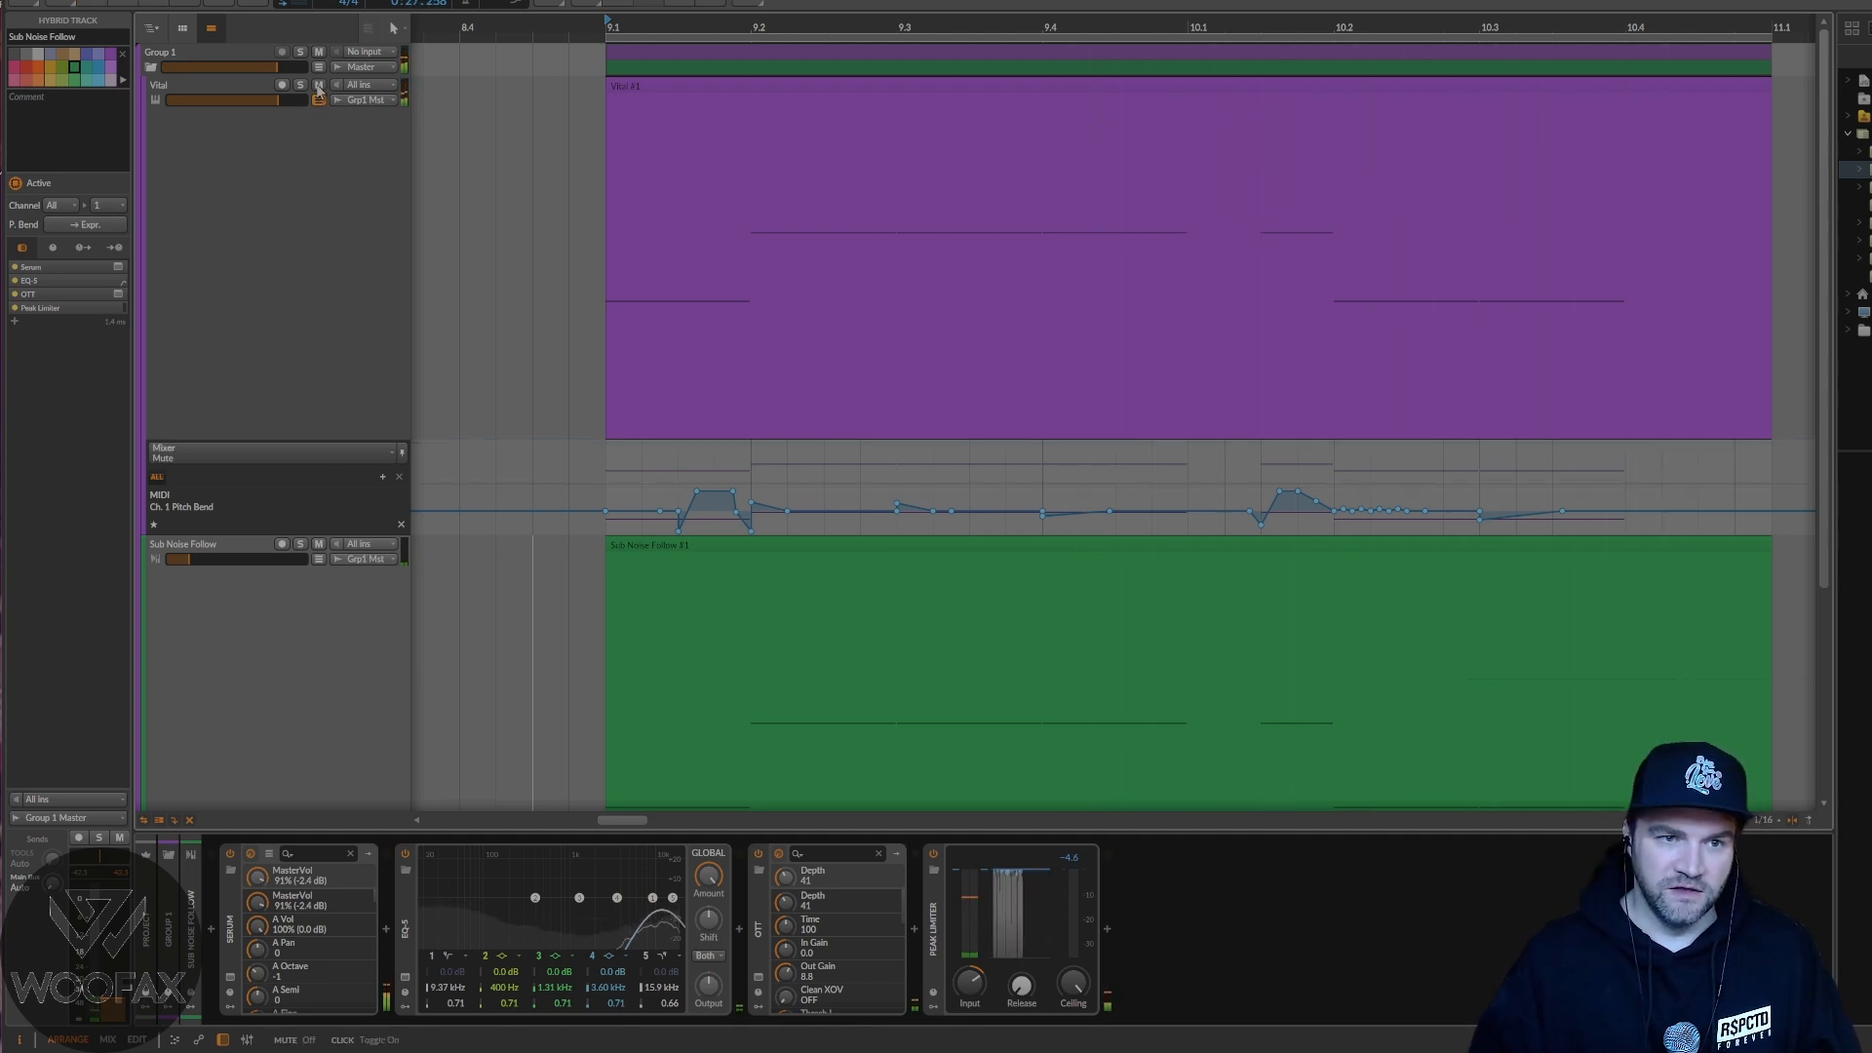
key("space")
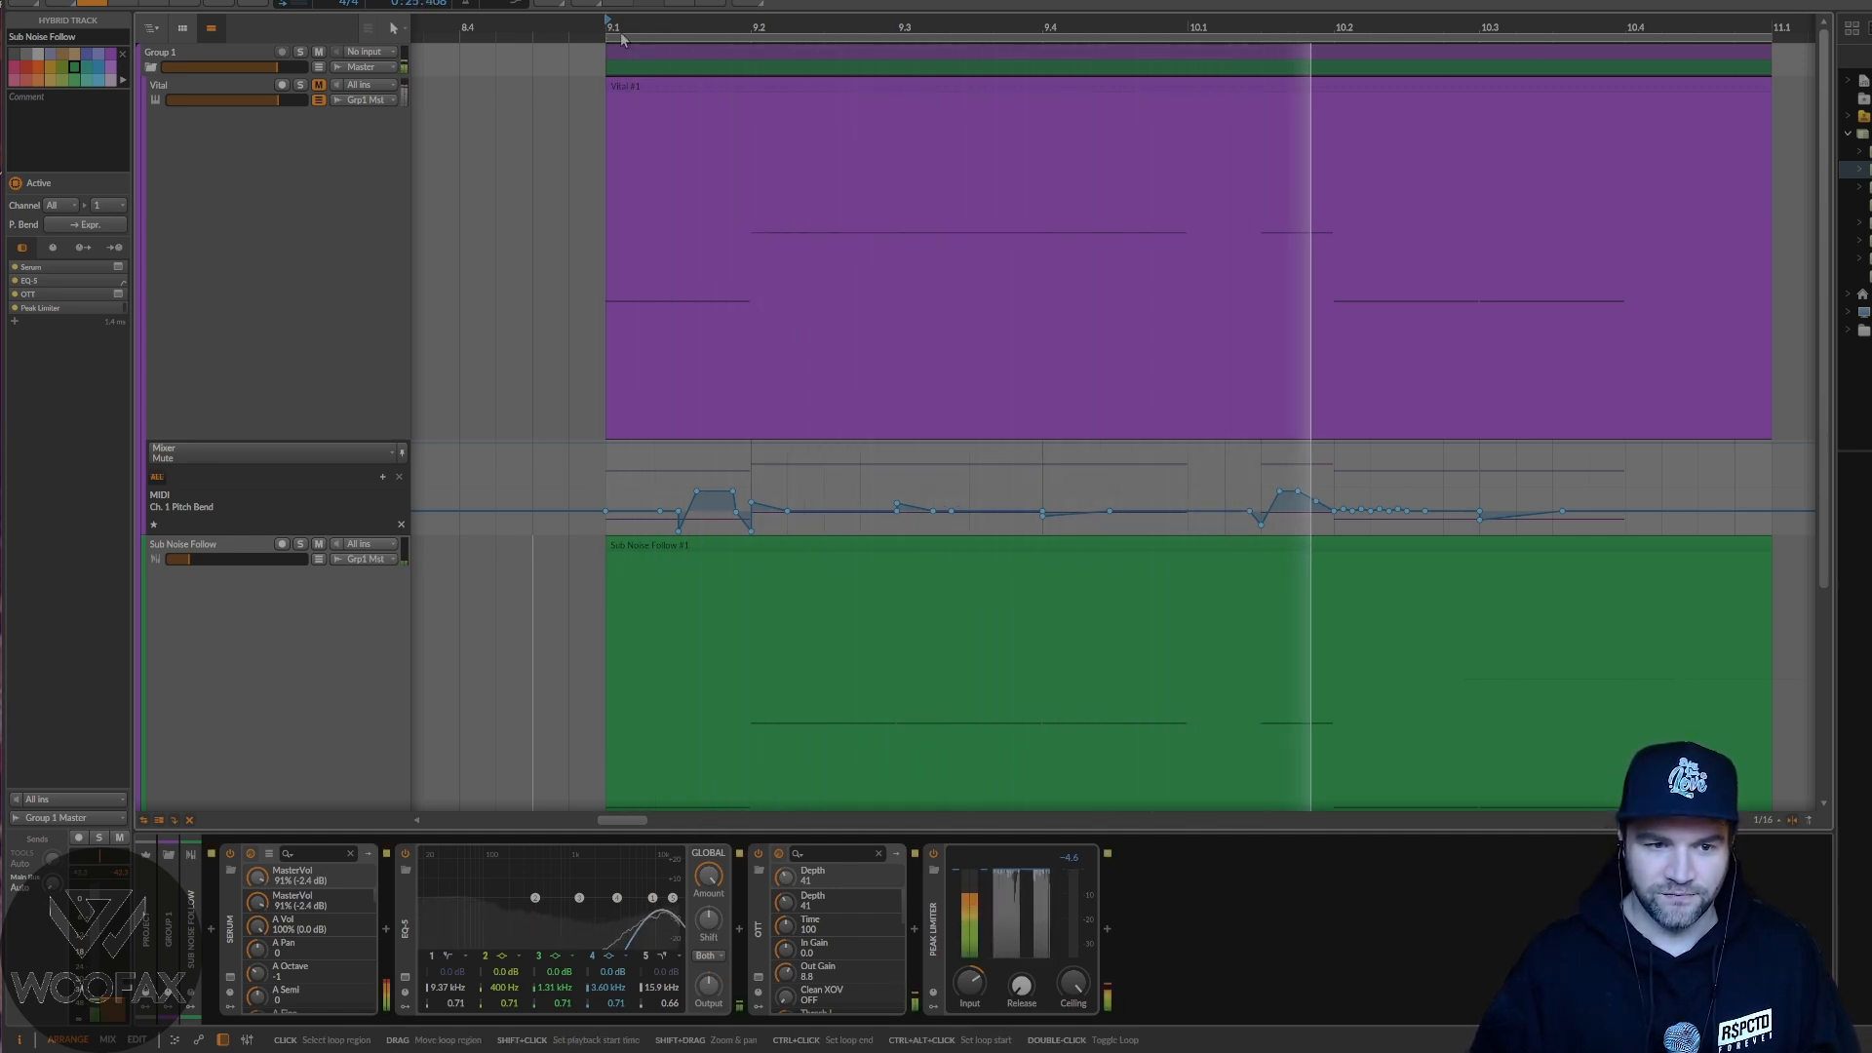
key("space")
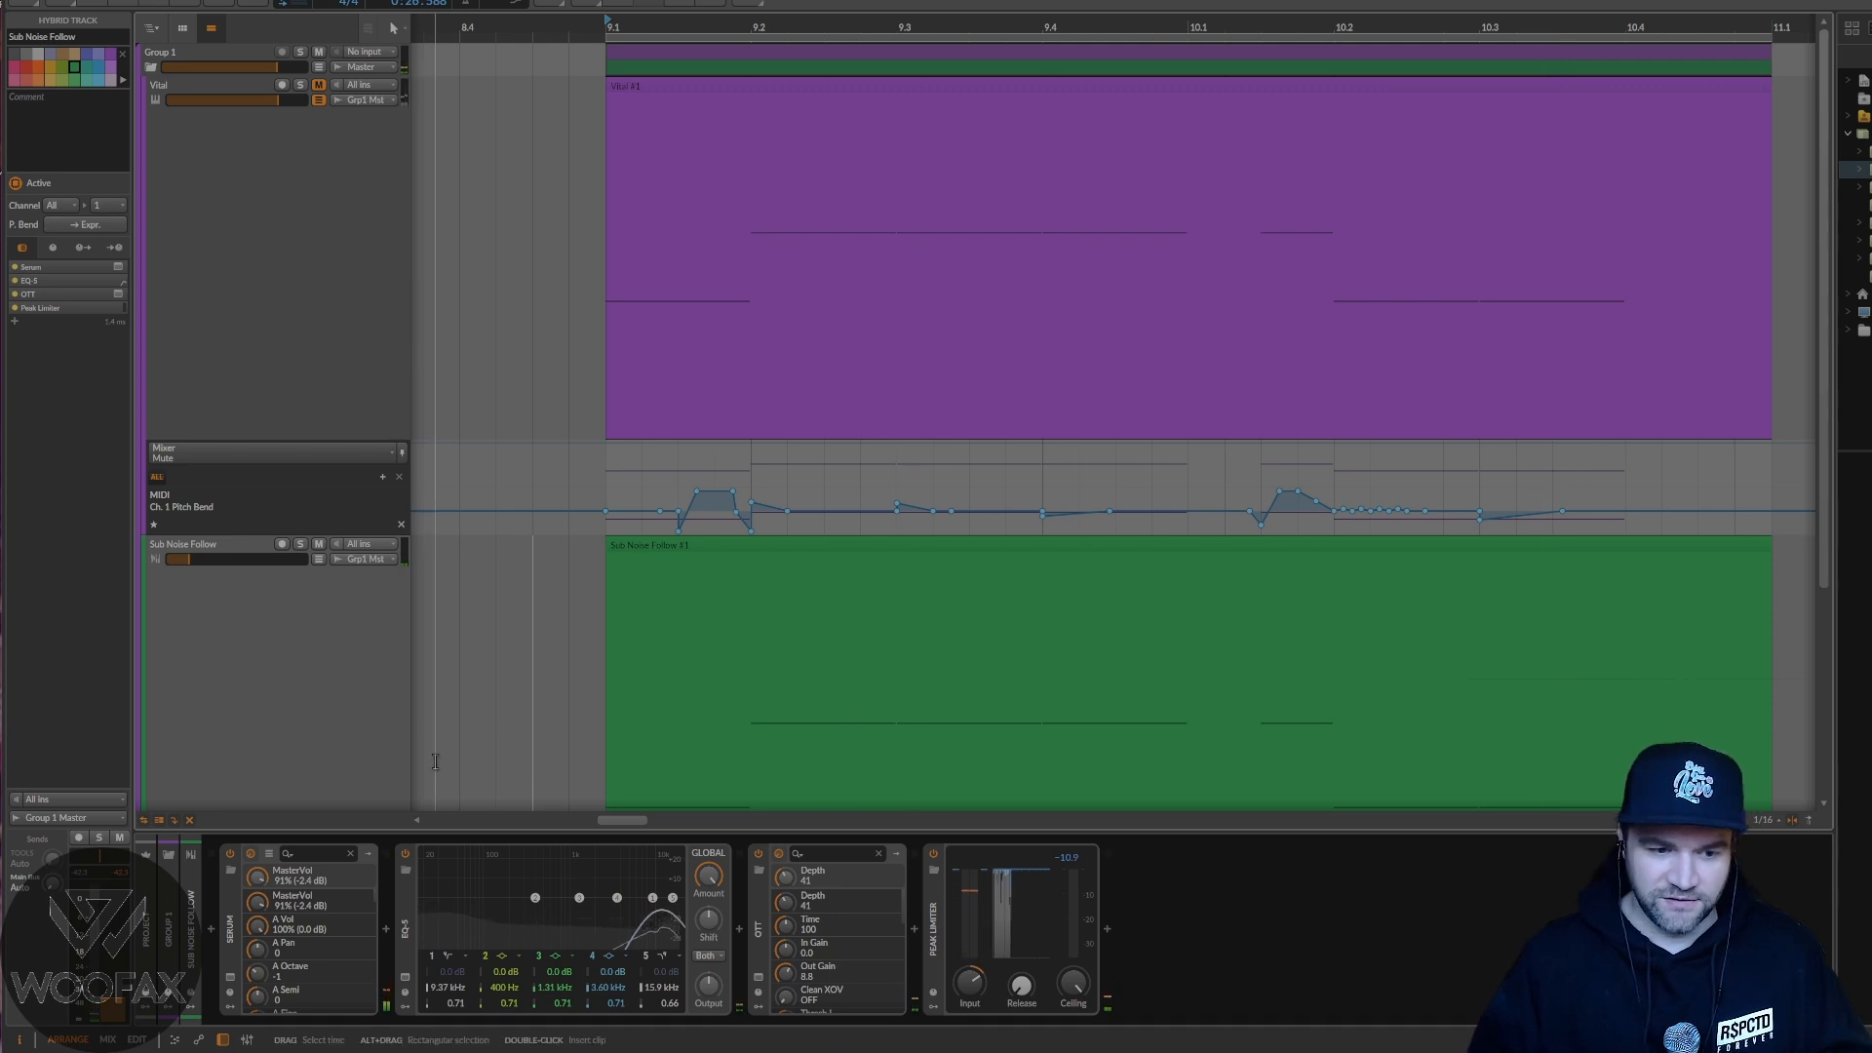
- Inspect the oscillator and effects pages of Serum on the Sub Noise Follow track and close its interface
left_click(230, 976)
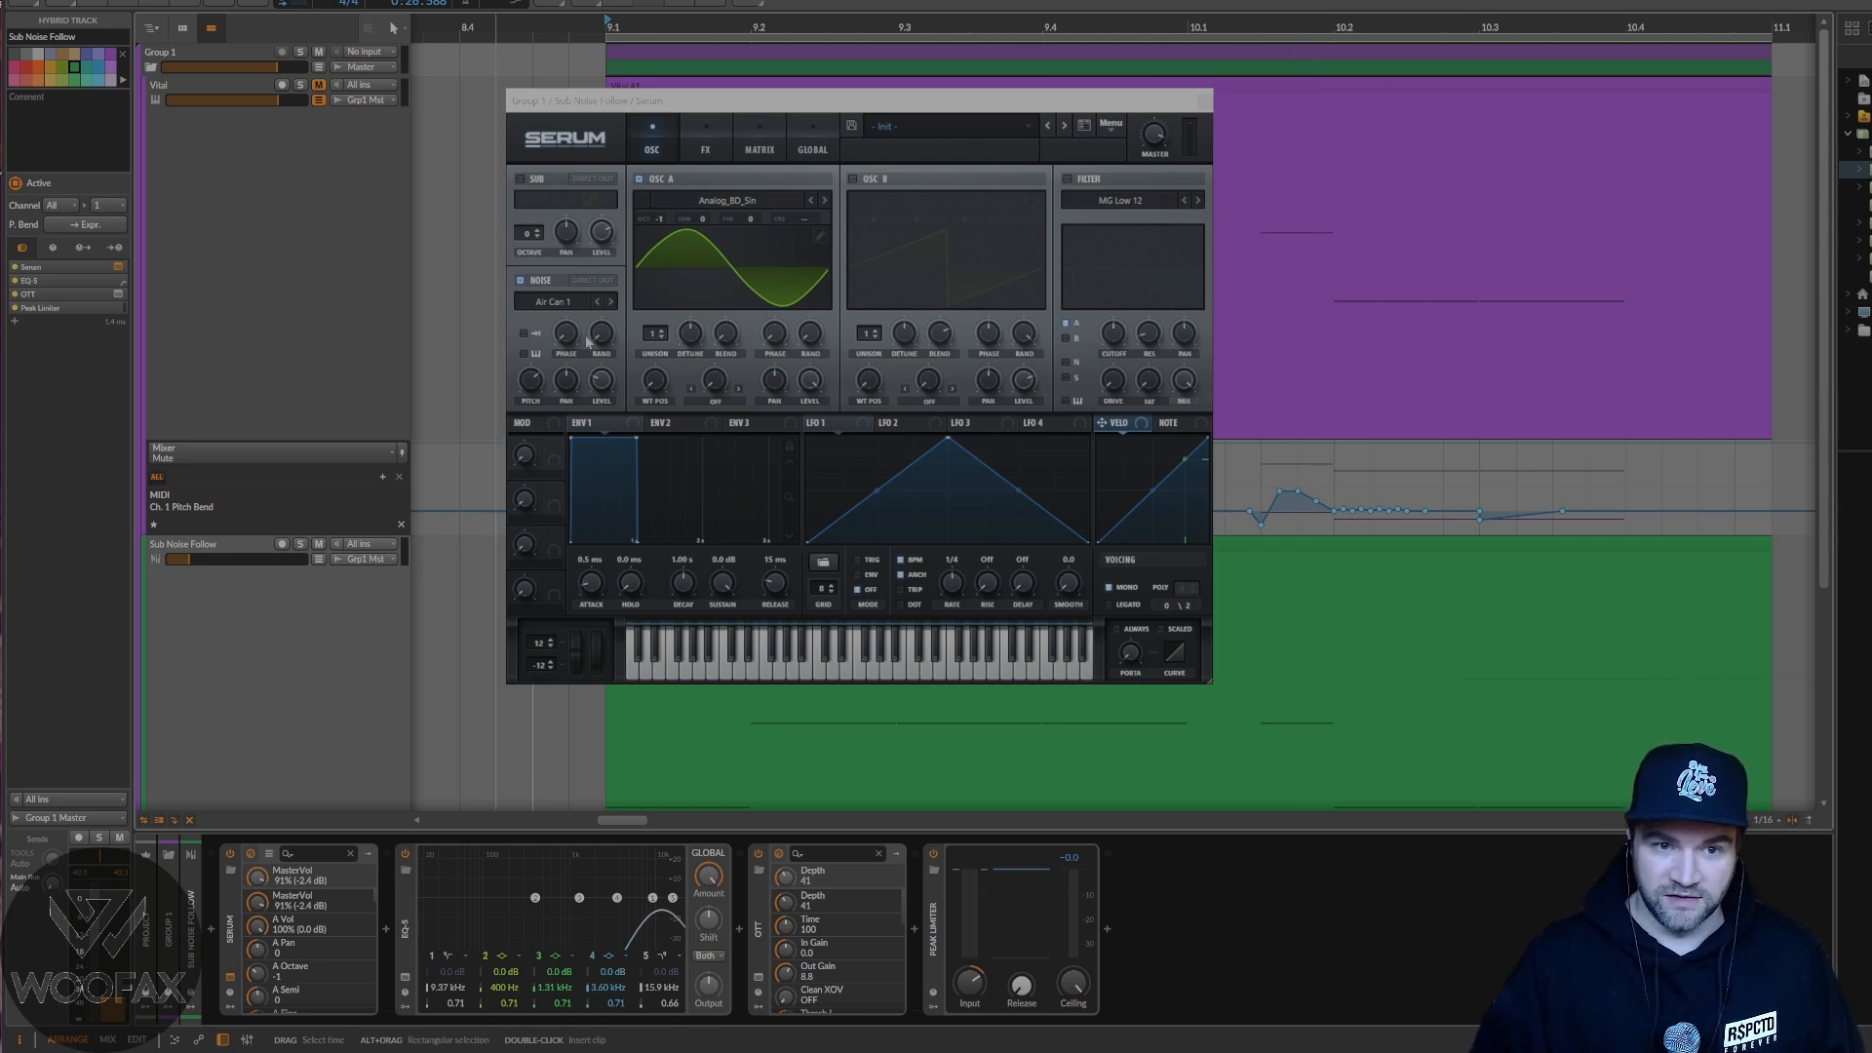
left_click(705, 152)
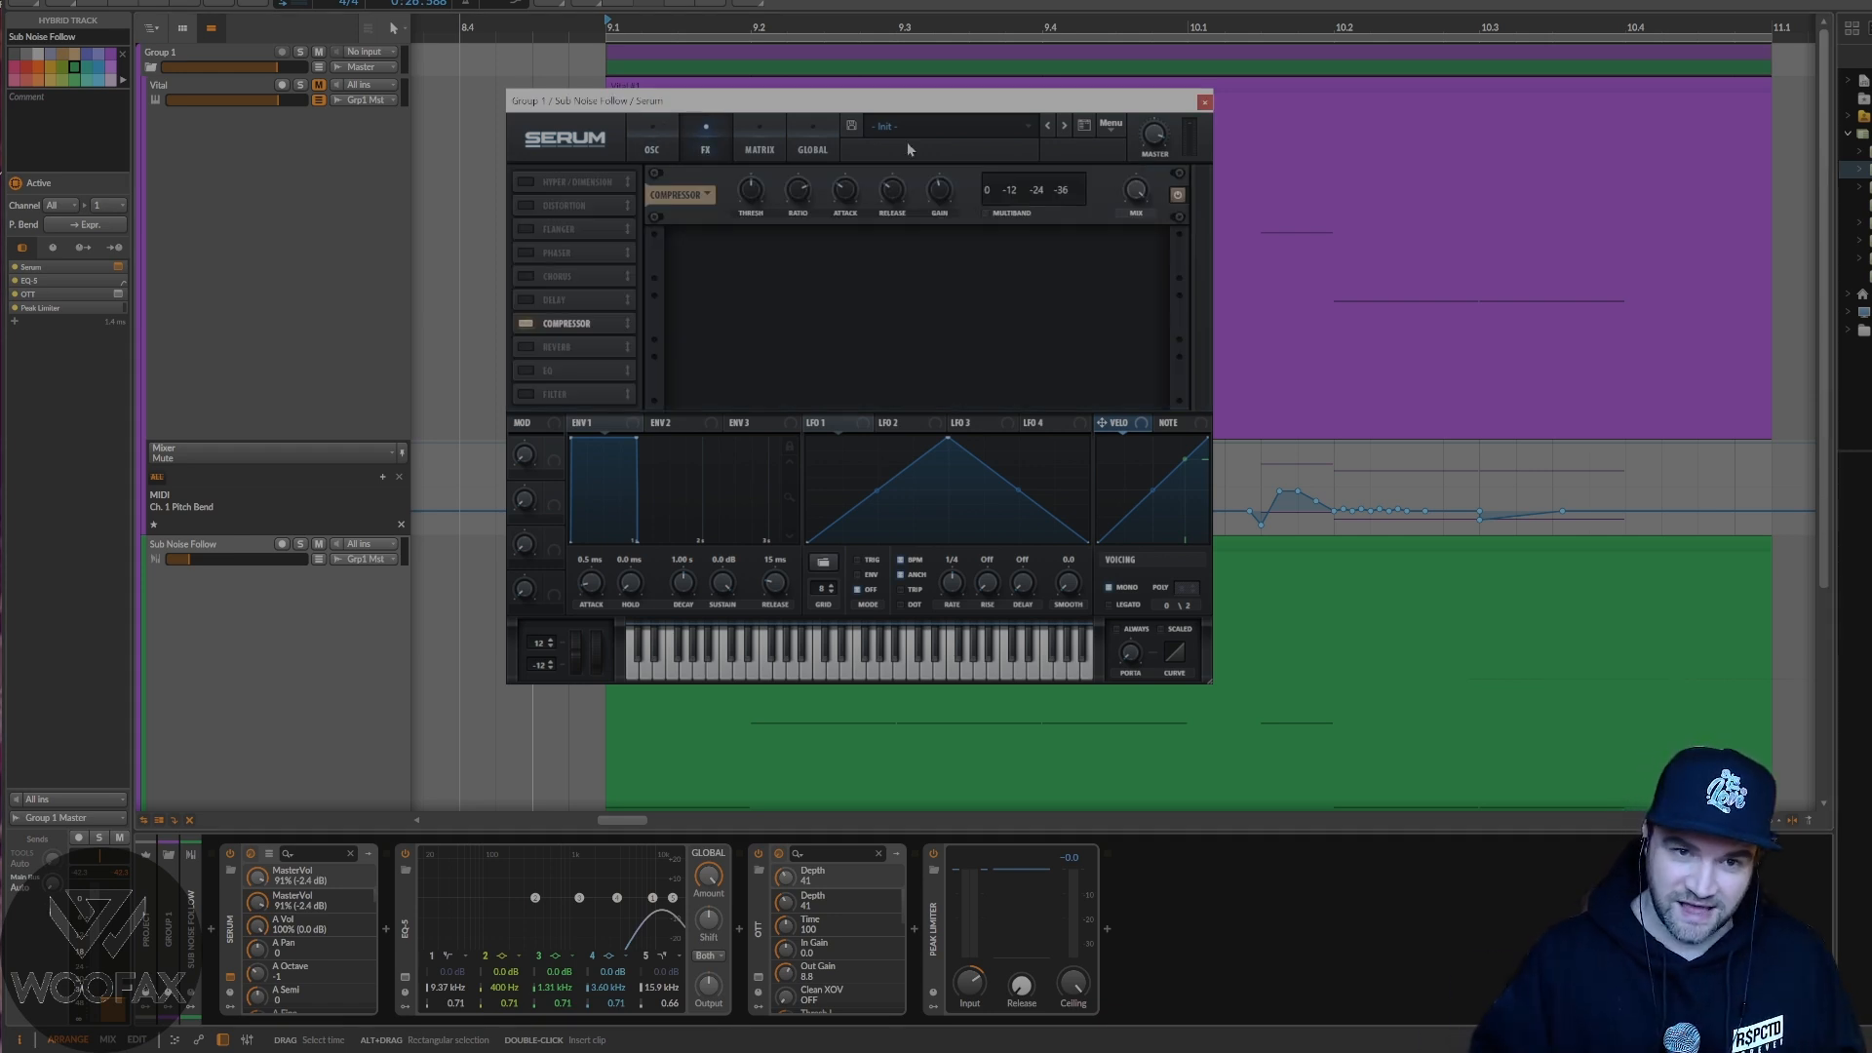
left_click(646, 151)
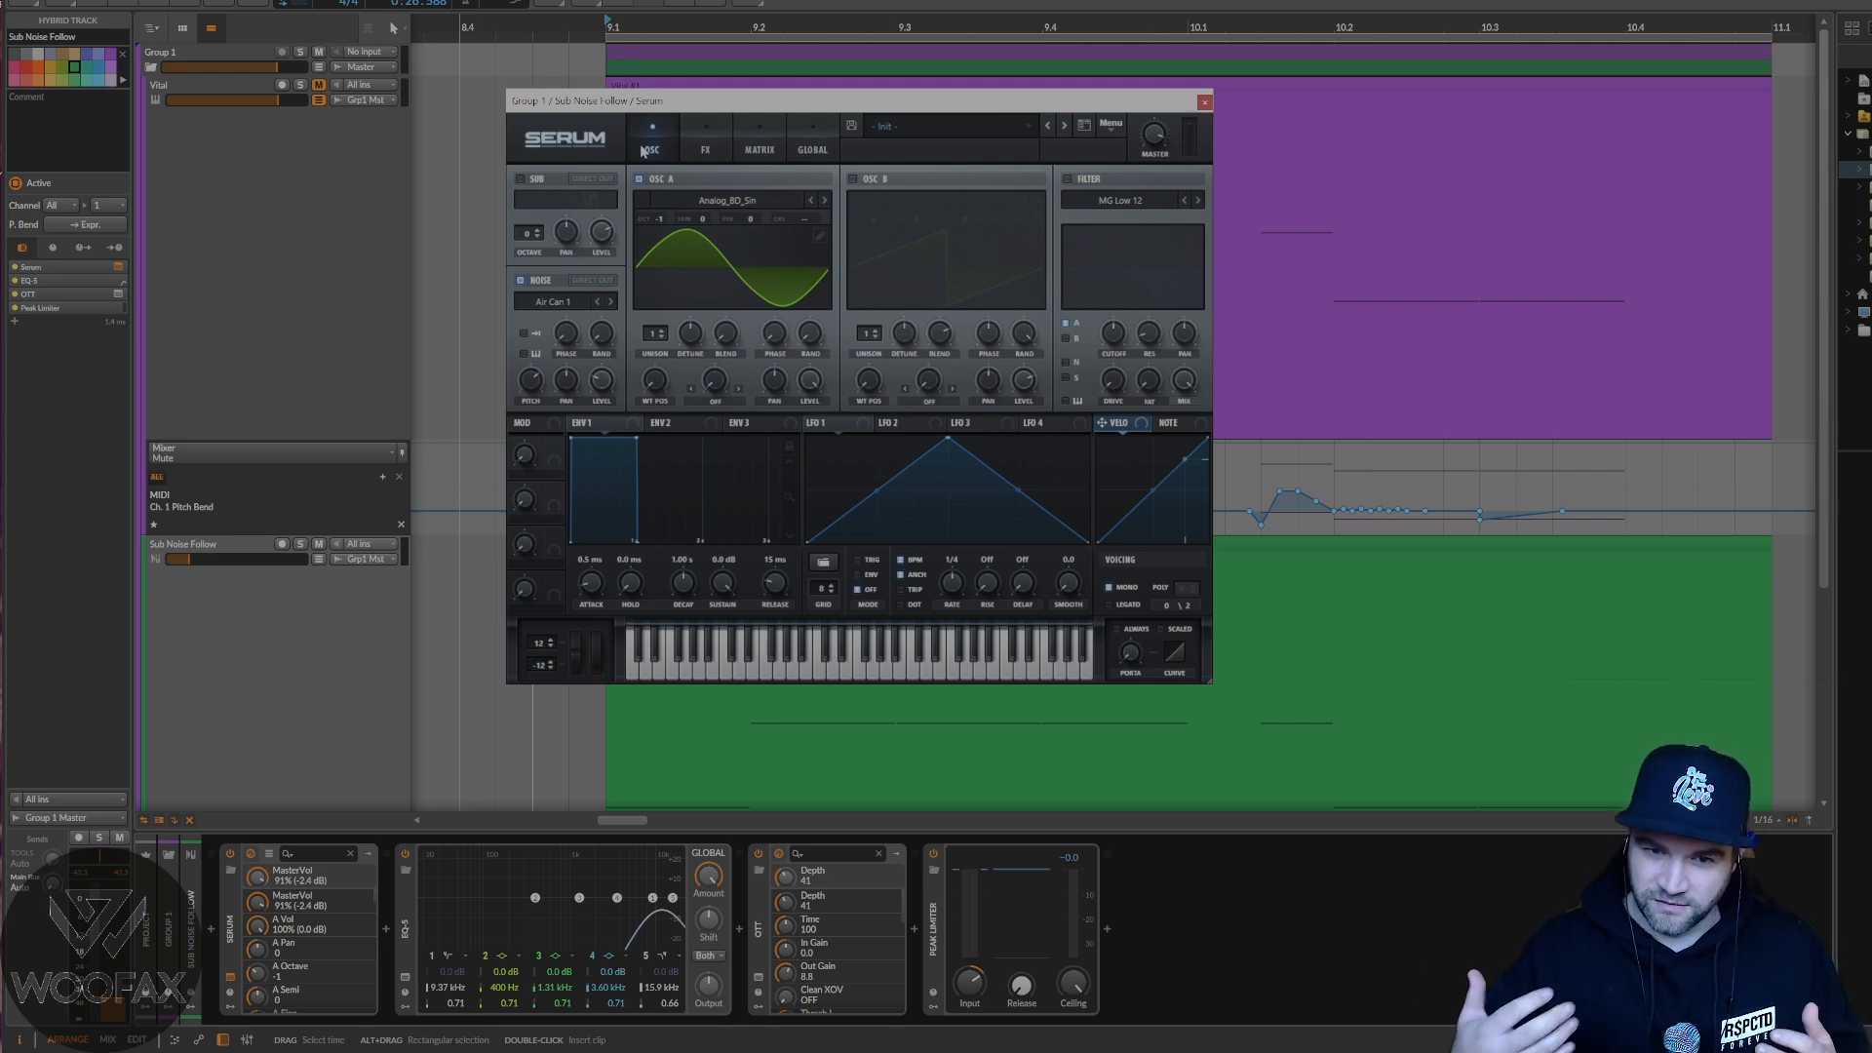
left_click(1205, 102)
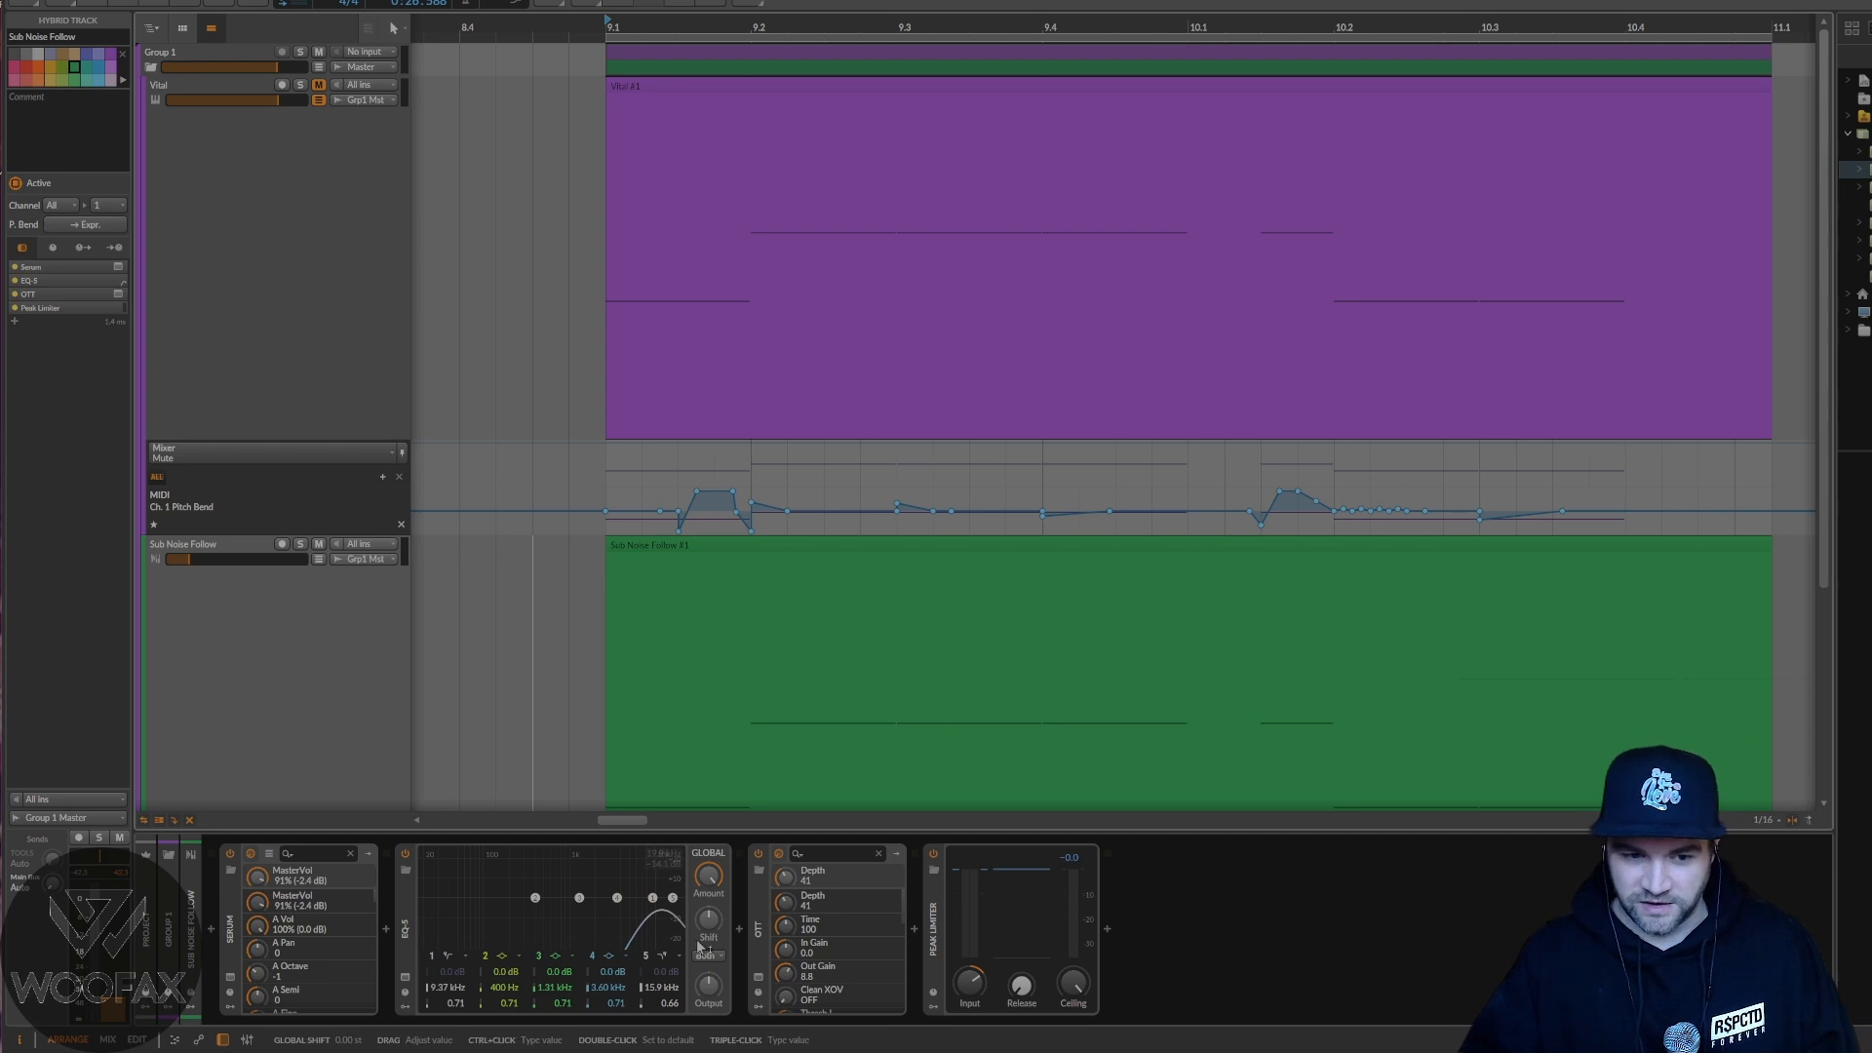
- Inspect the OTT settings on the Sub Noise Follow track, close the plugin, and play the sub layer through its effects chain
left_click(759, 976)
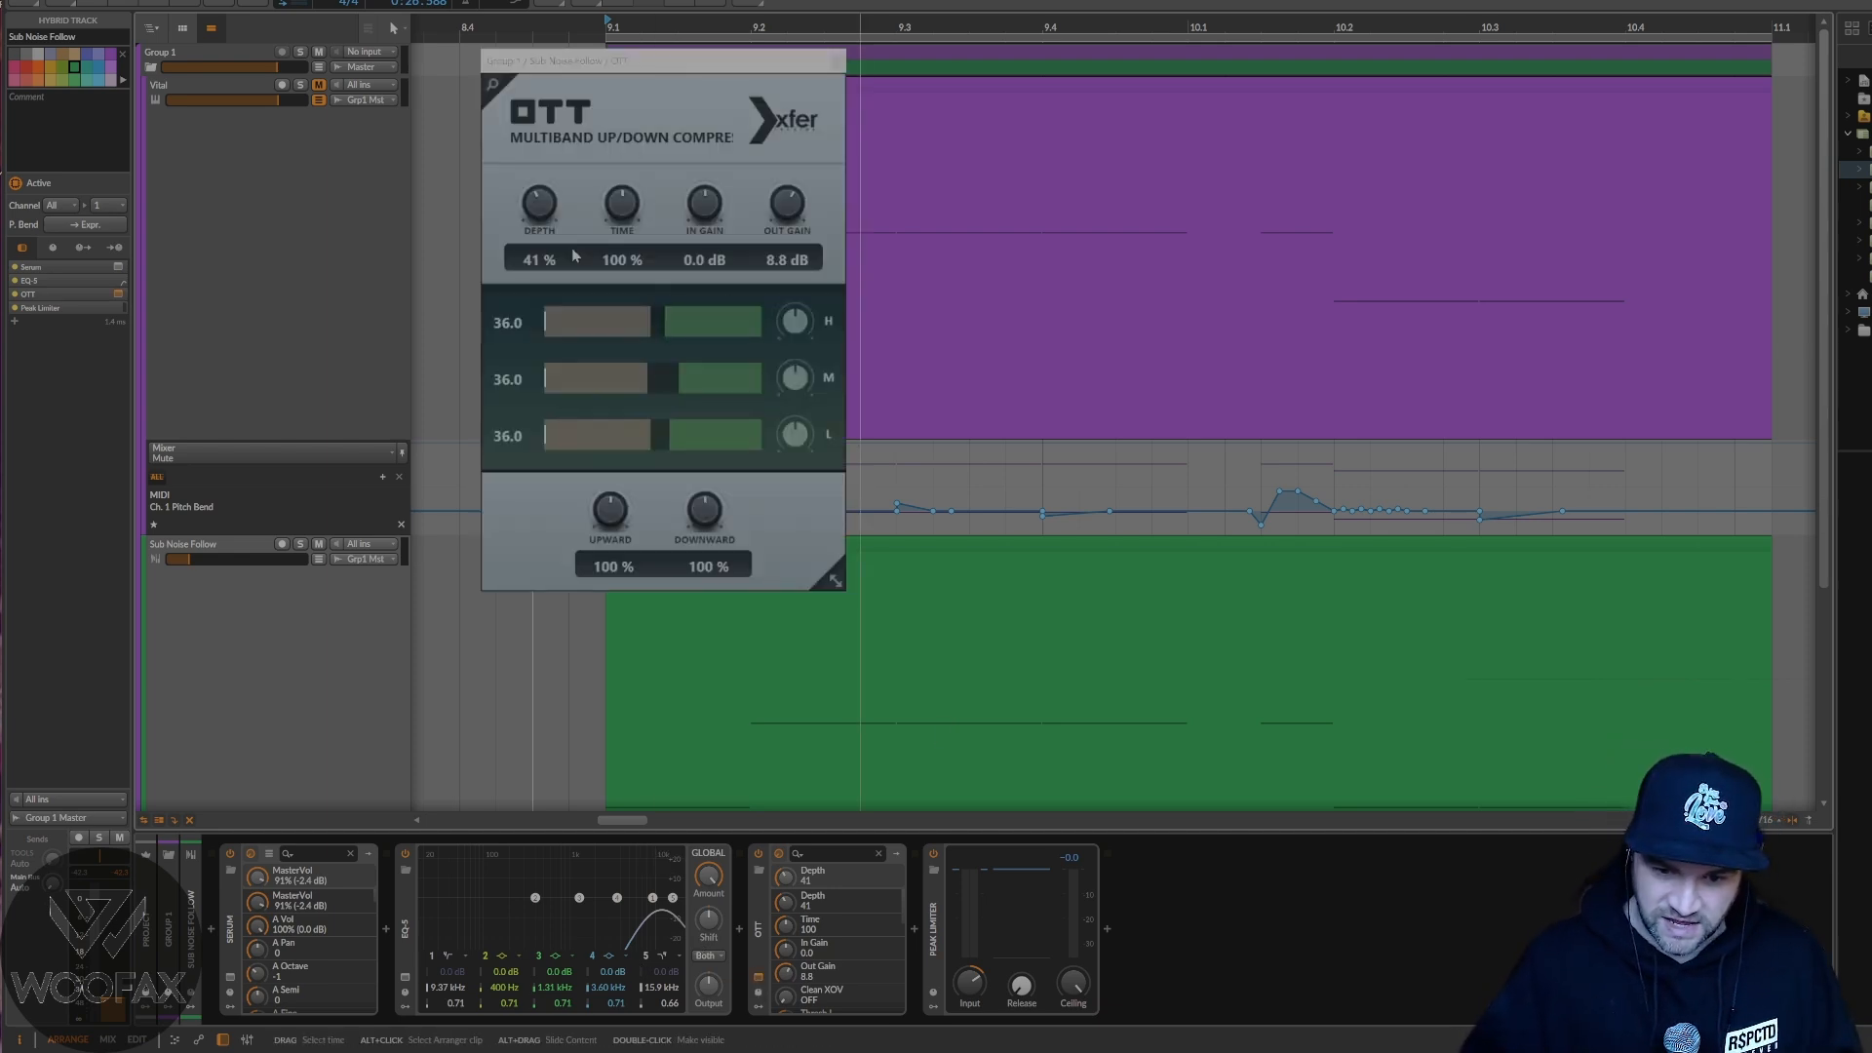
left_click(838, 61)
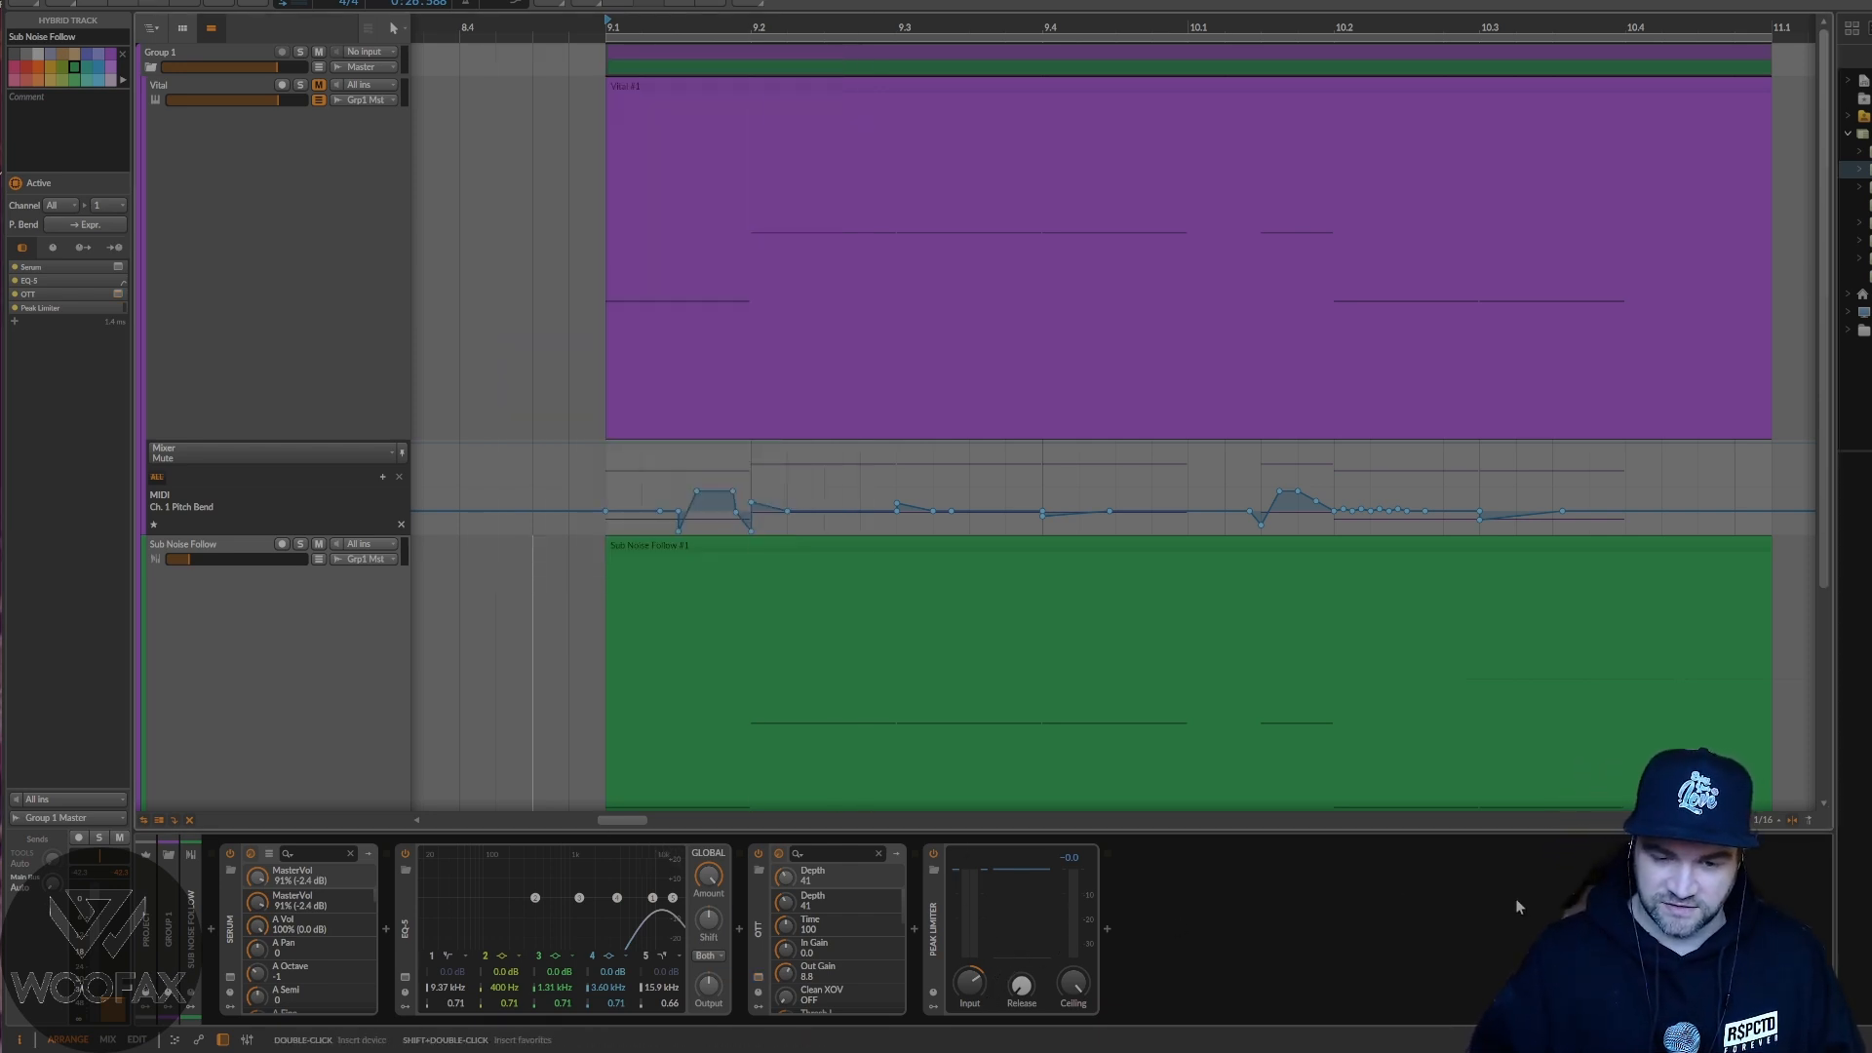
key("space")
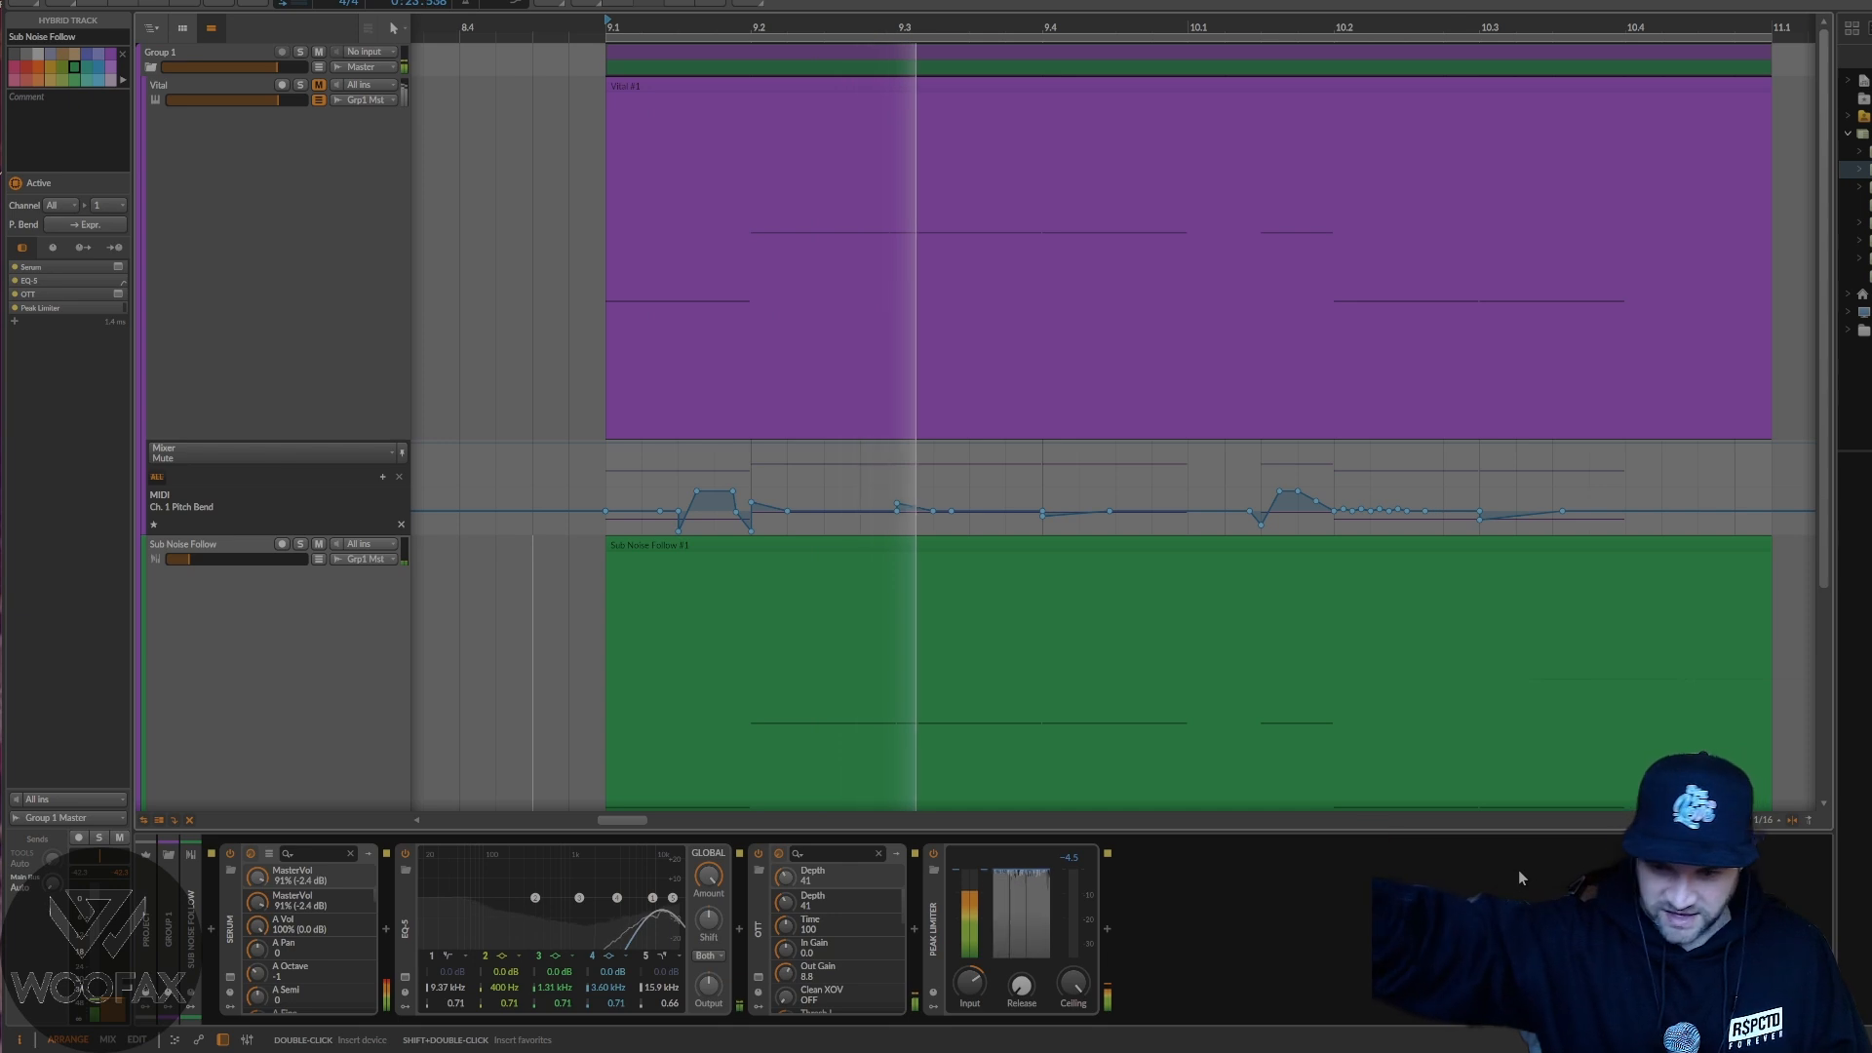
key("space")
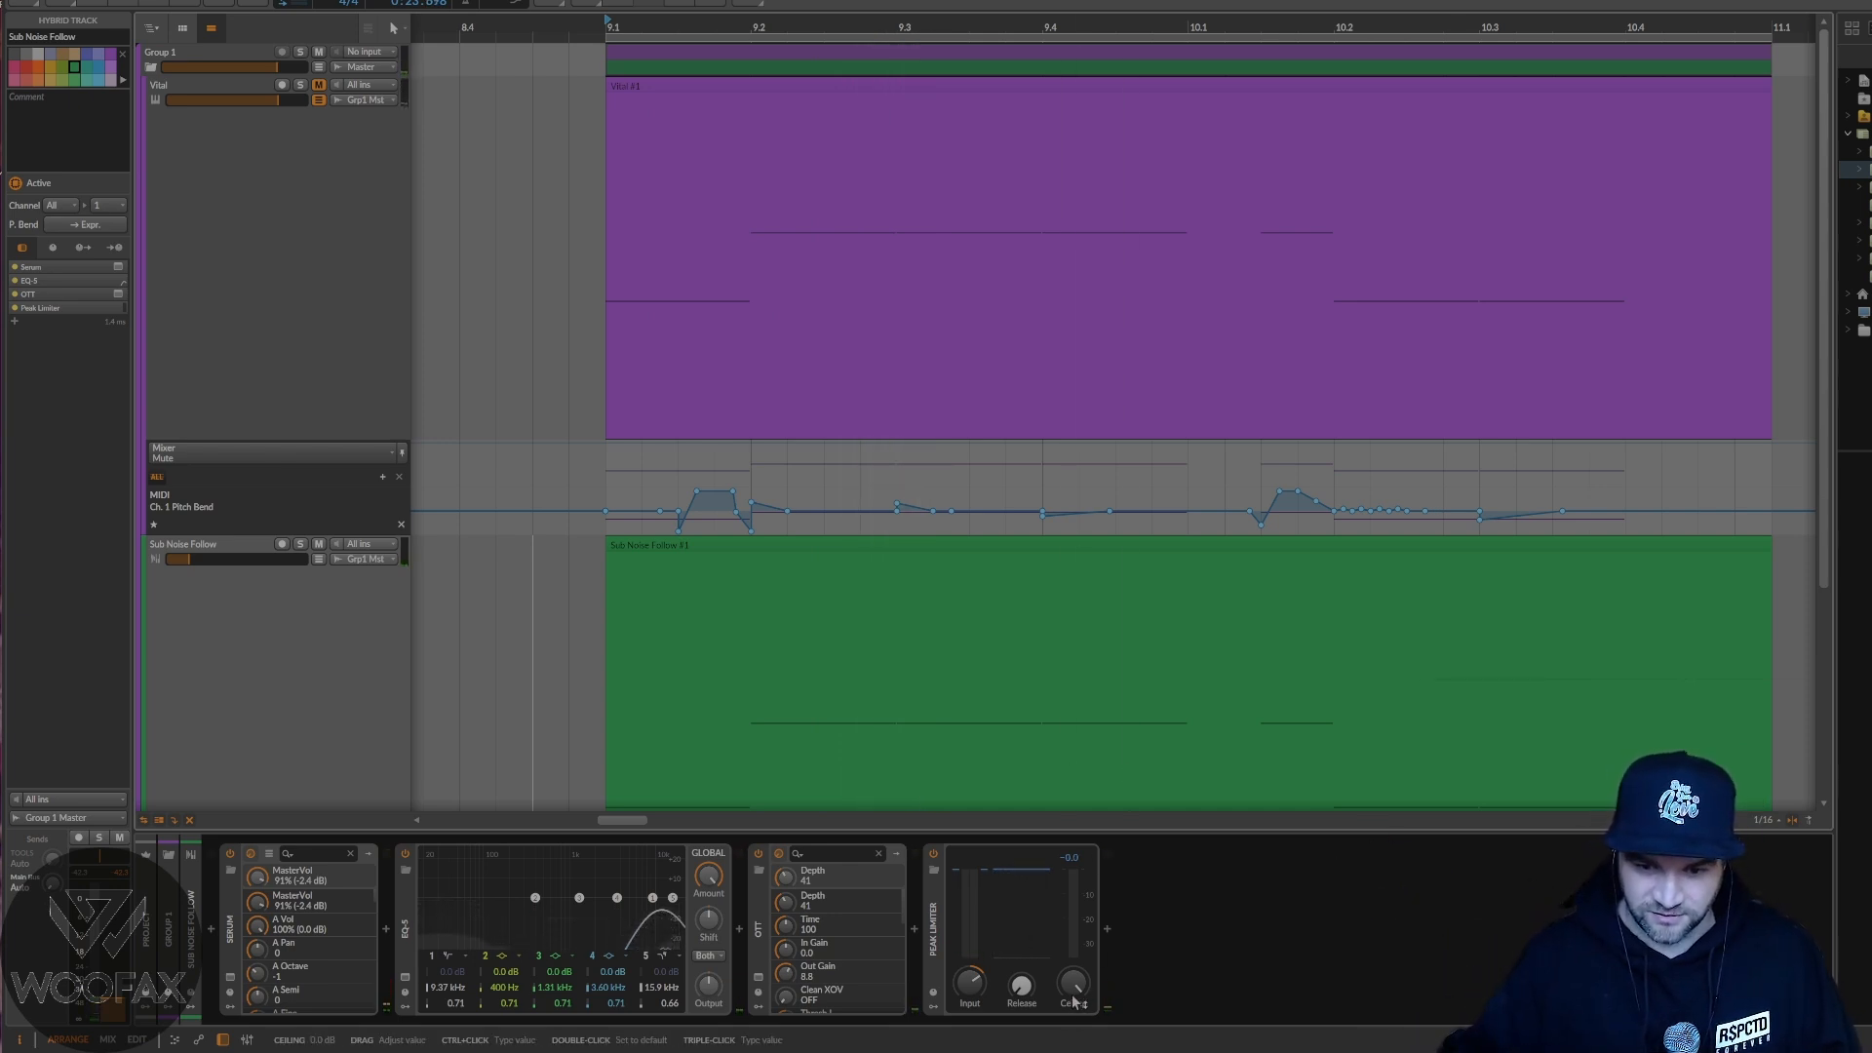
- Unmute the Vital track and play the clip from 9.1 with the Vital and sub noise layers together
scroll(776, 18, "down", 3)
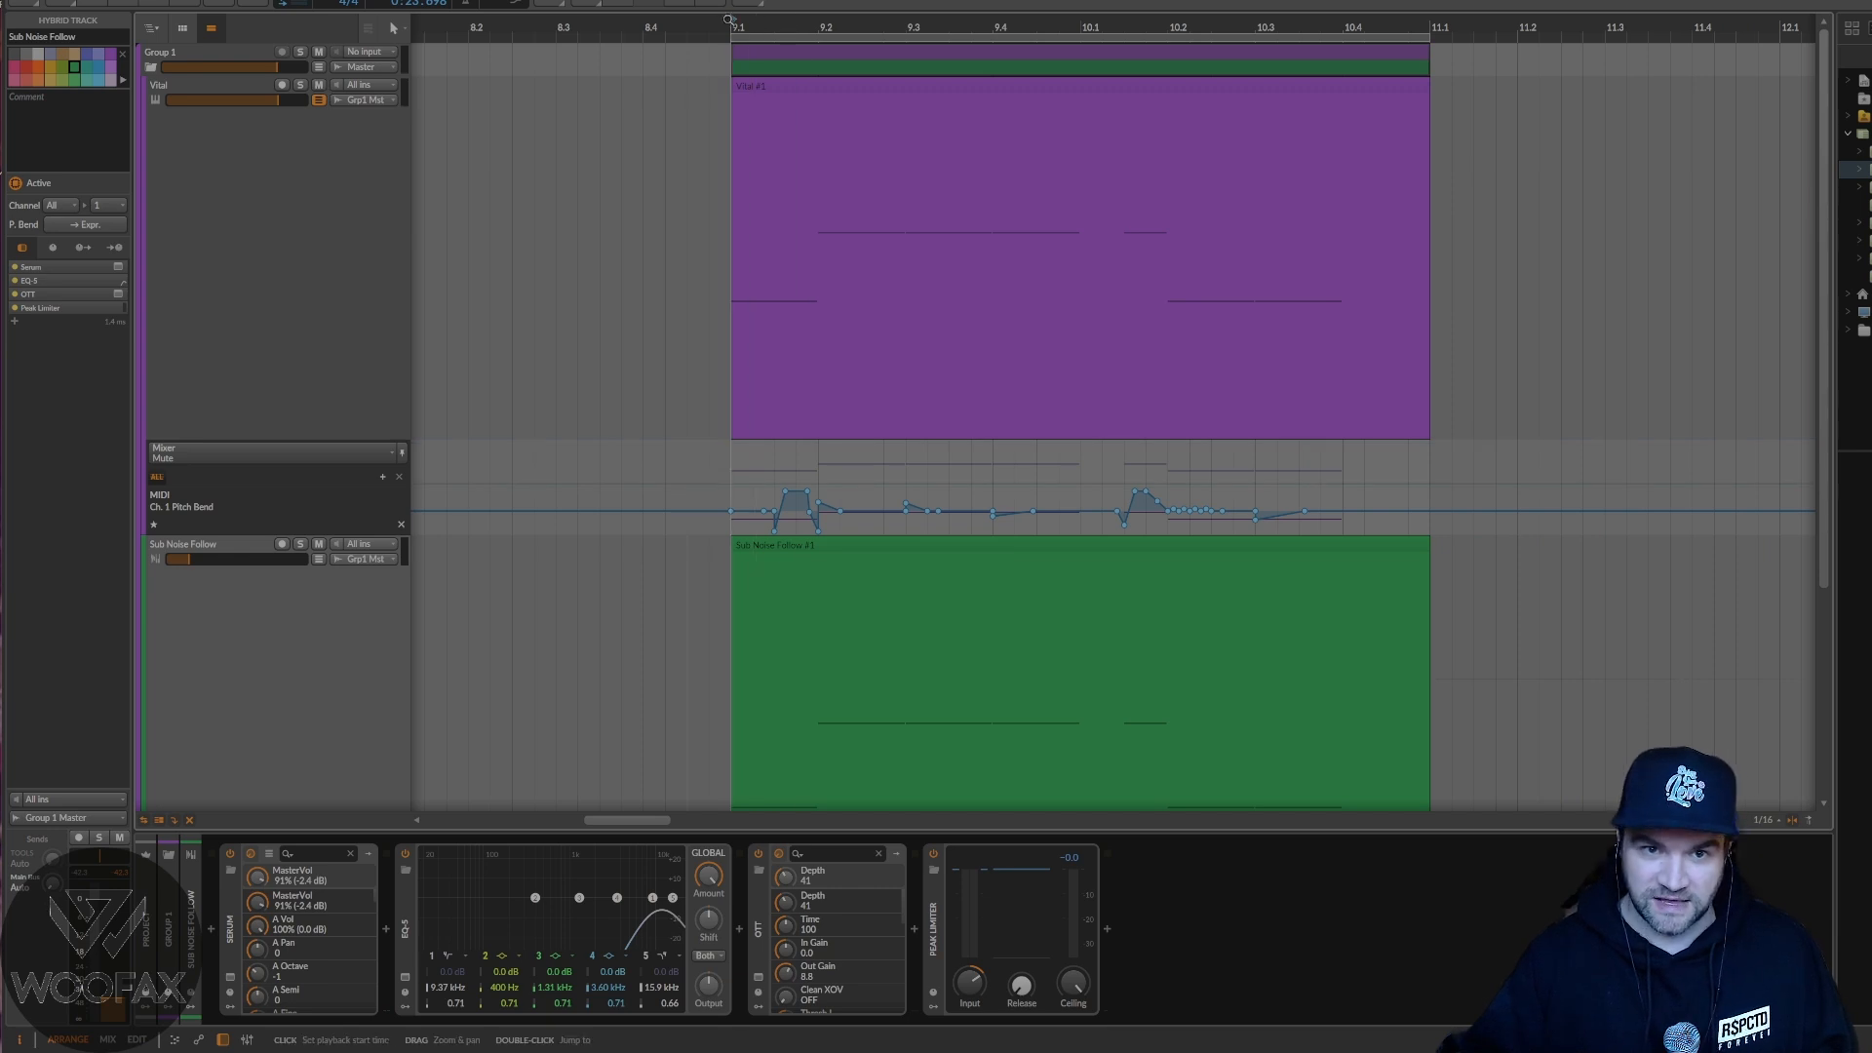
key("space")
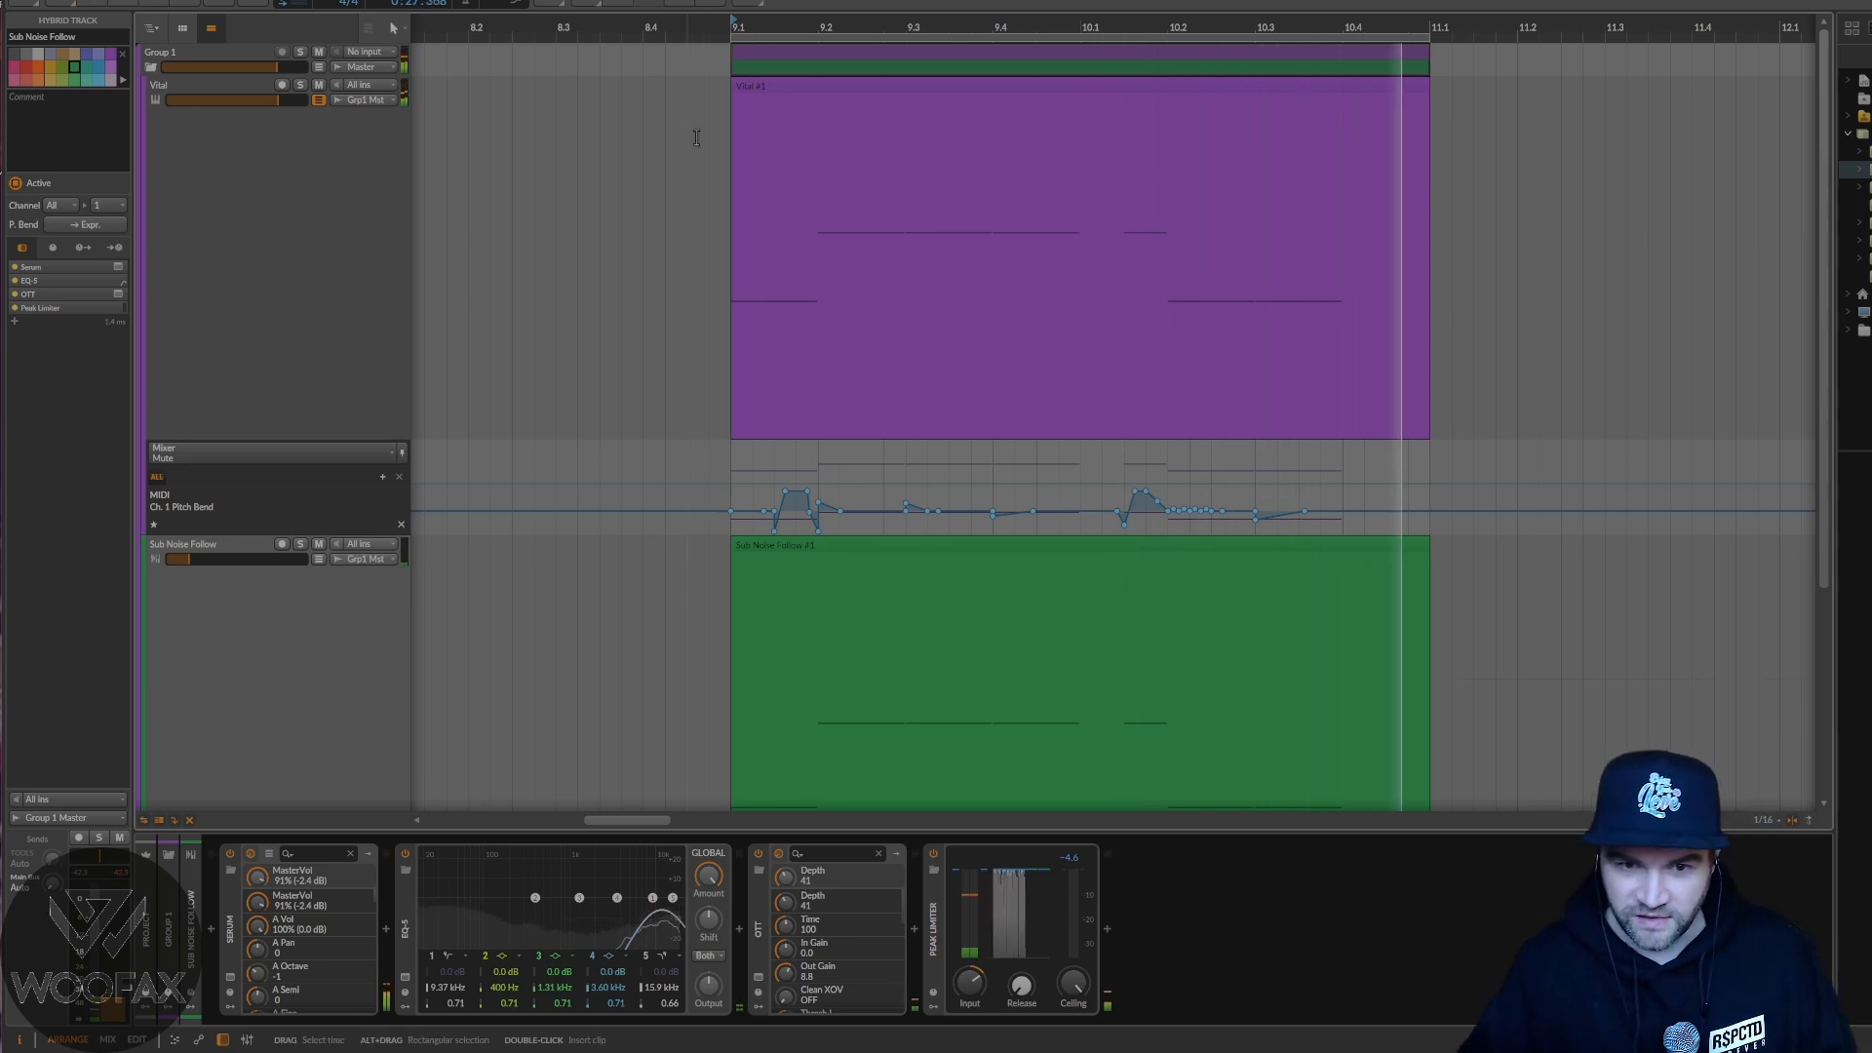
key("space")
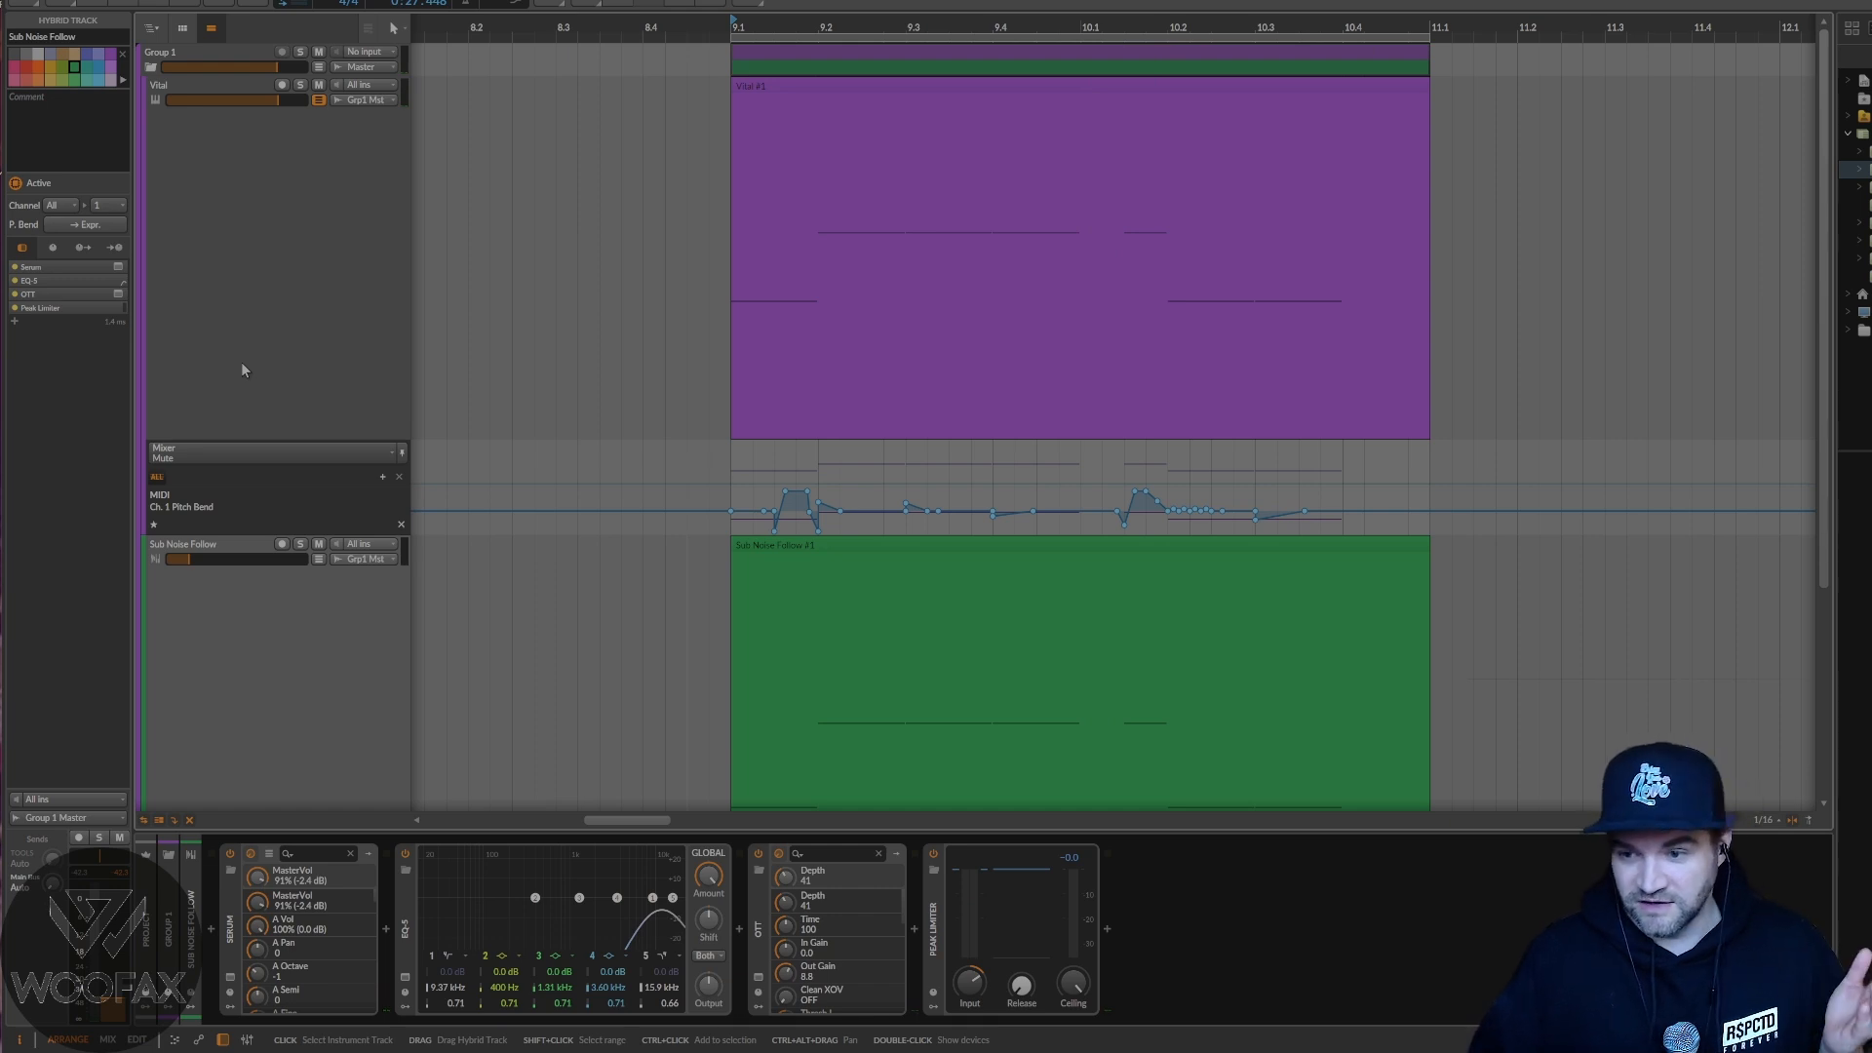
- Open the interface of Vital on its track and audition the clip while viewing the patch's voice settings
left_click(236, 84)
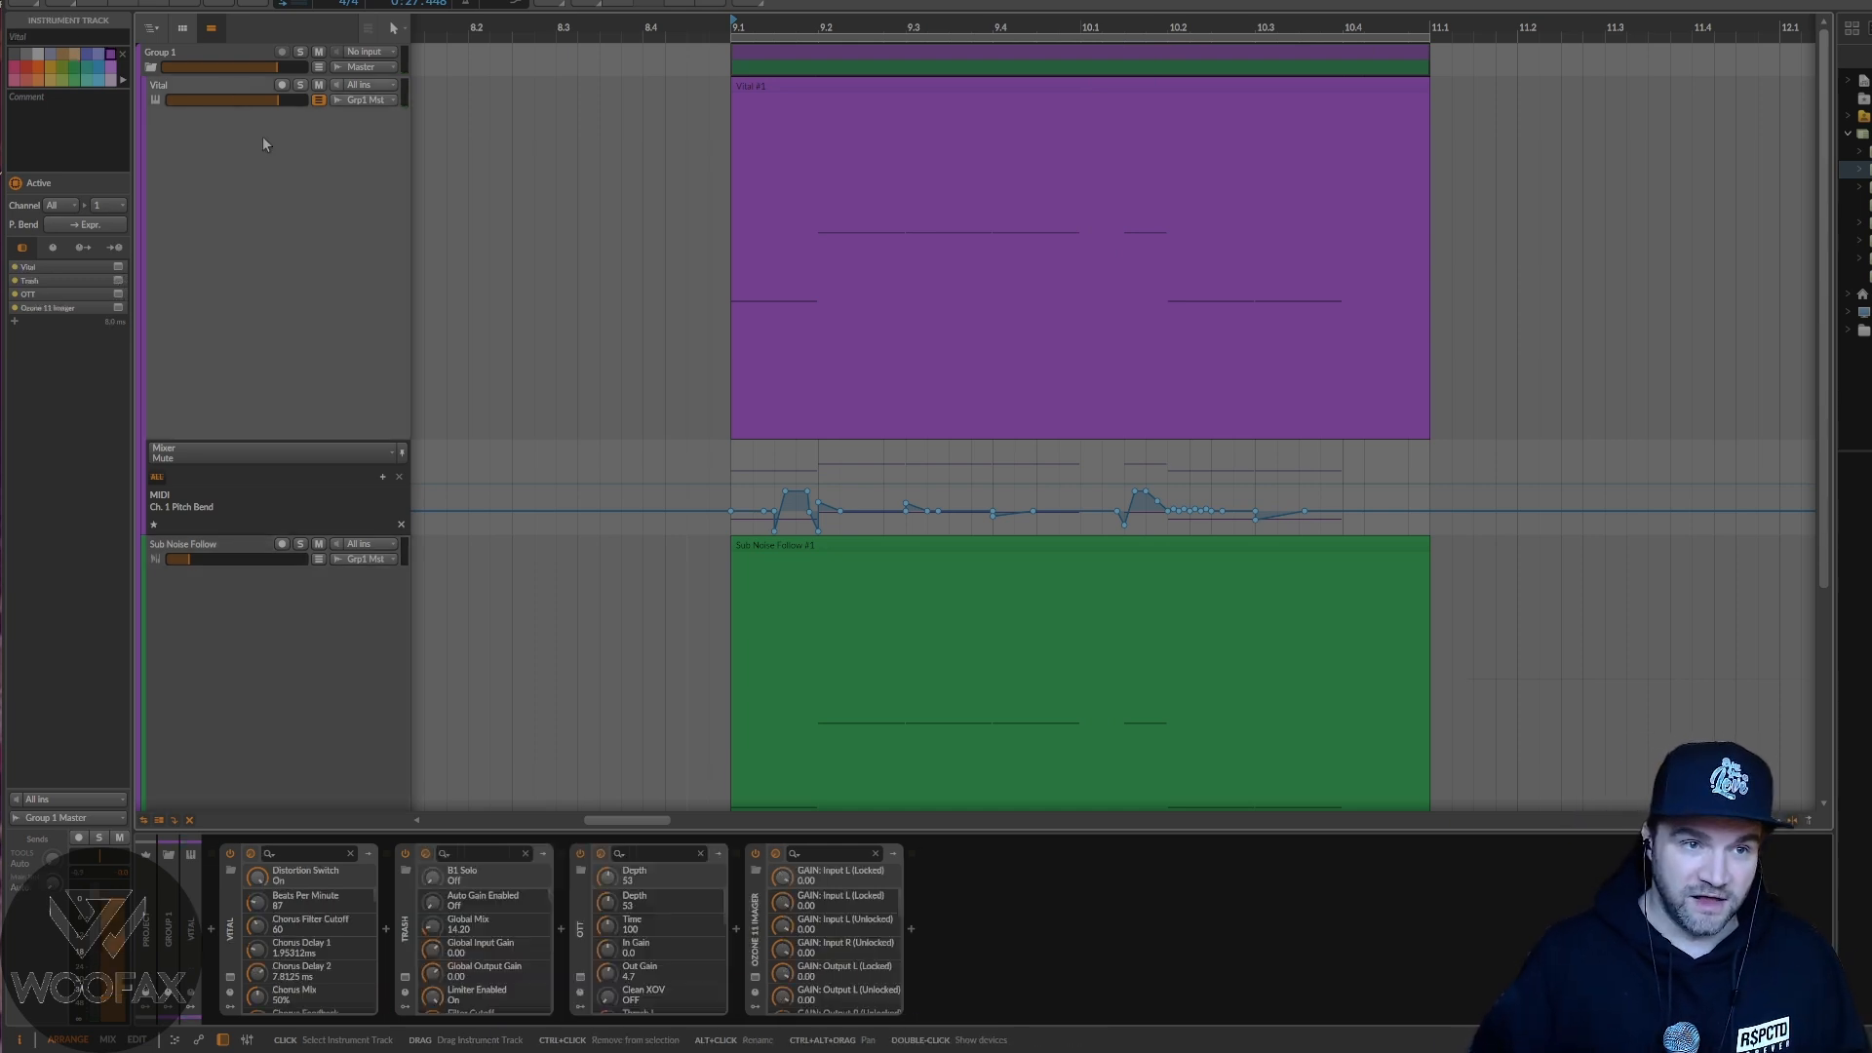
left_click(231, 976)
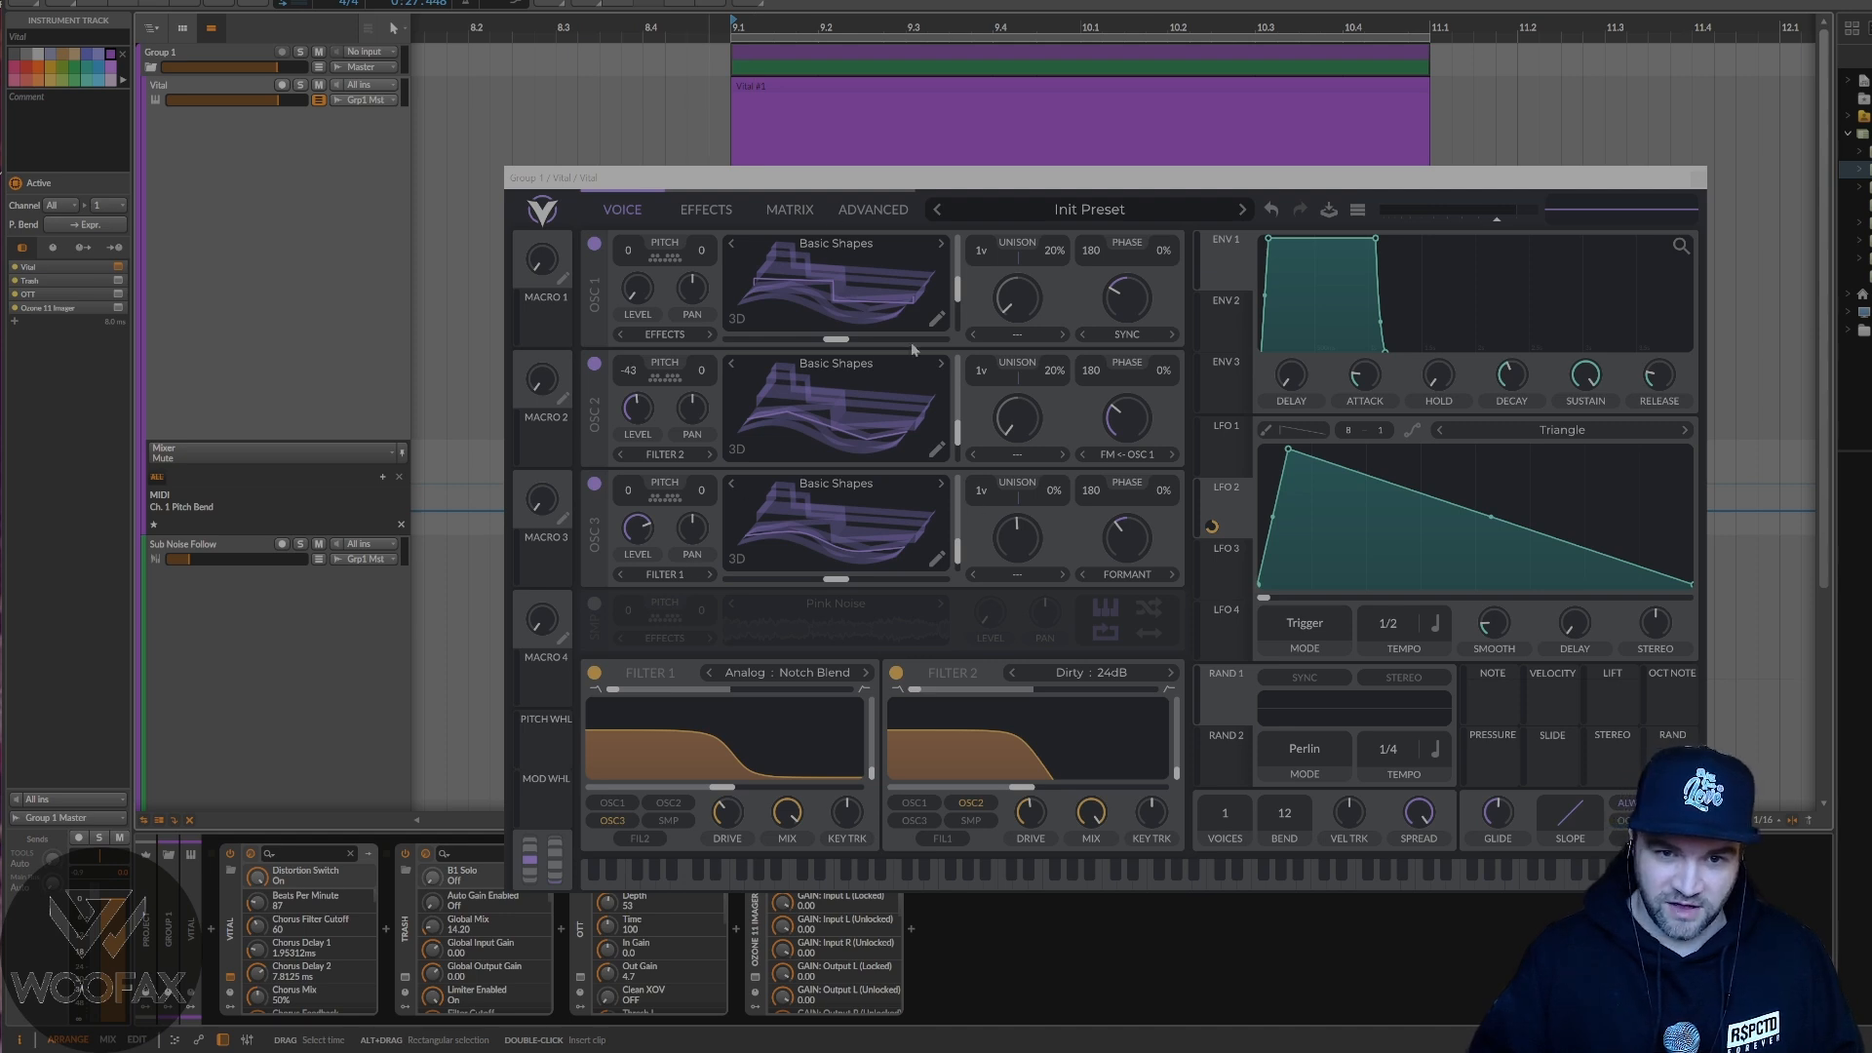
key("space")
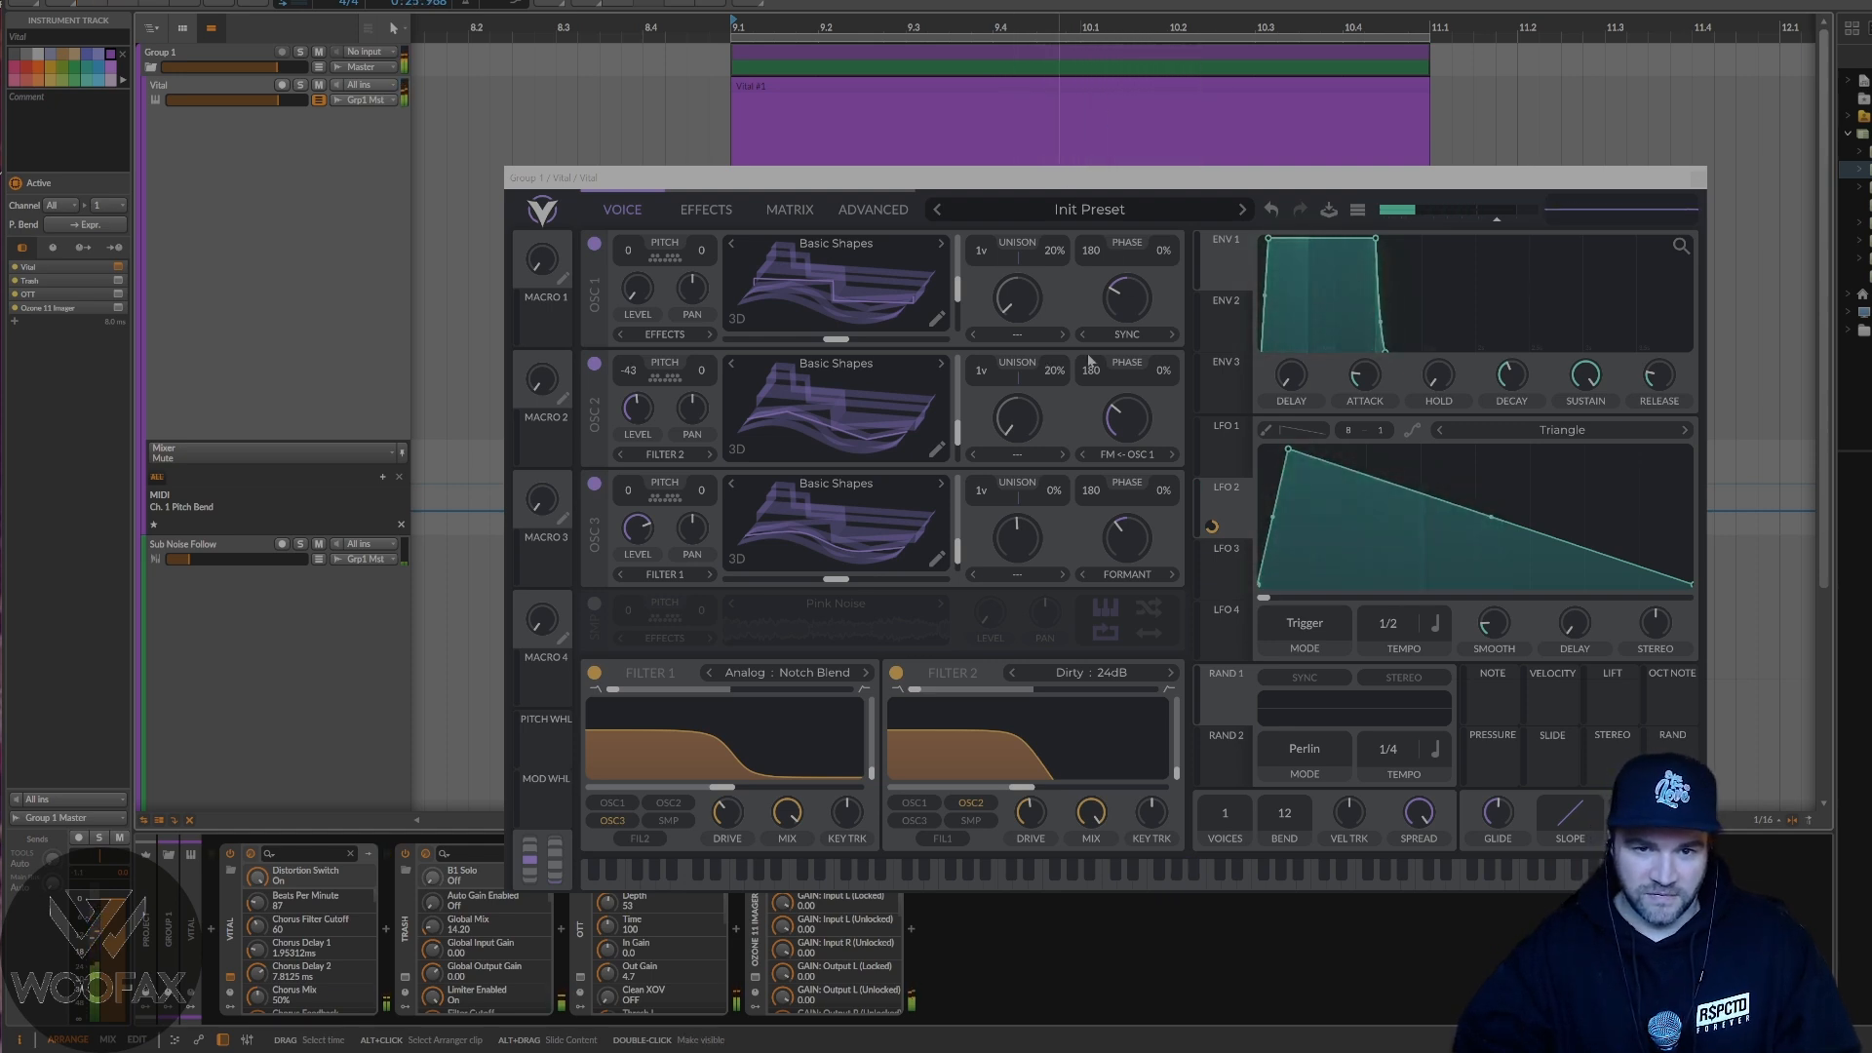
- Raise oscillator 3's wave frame to about 171.6 in Vital and close the synth's interface
left_click(852, 547)
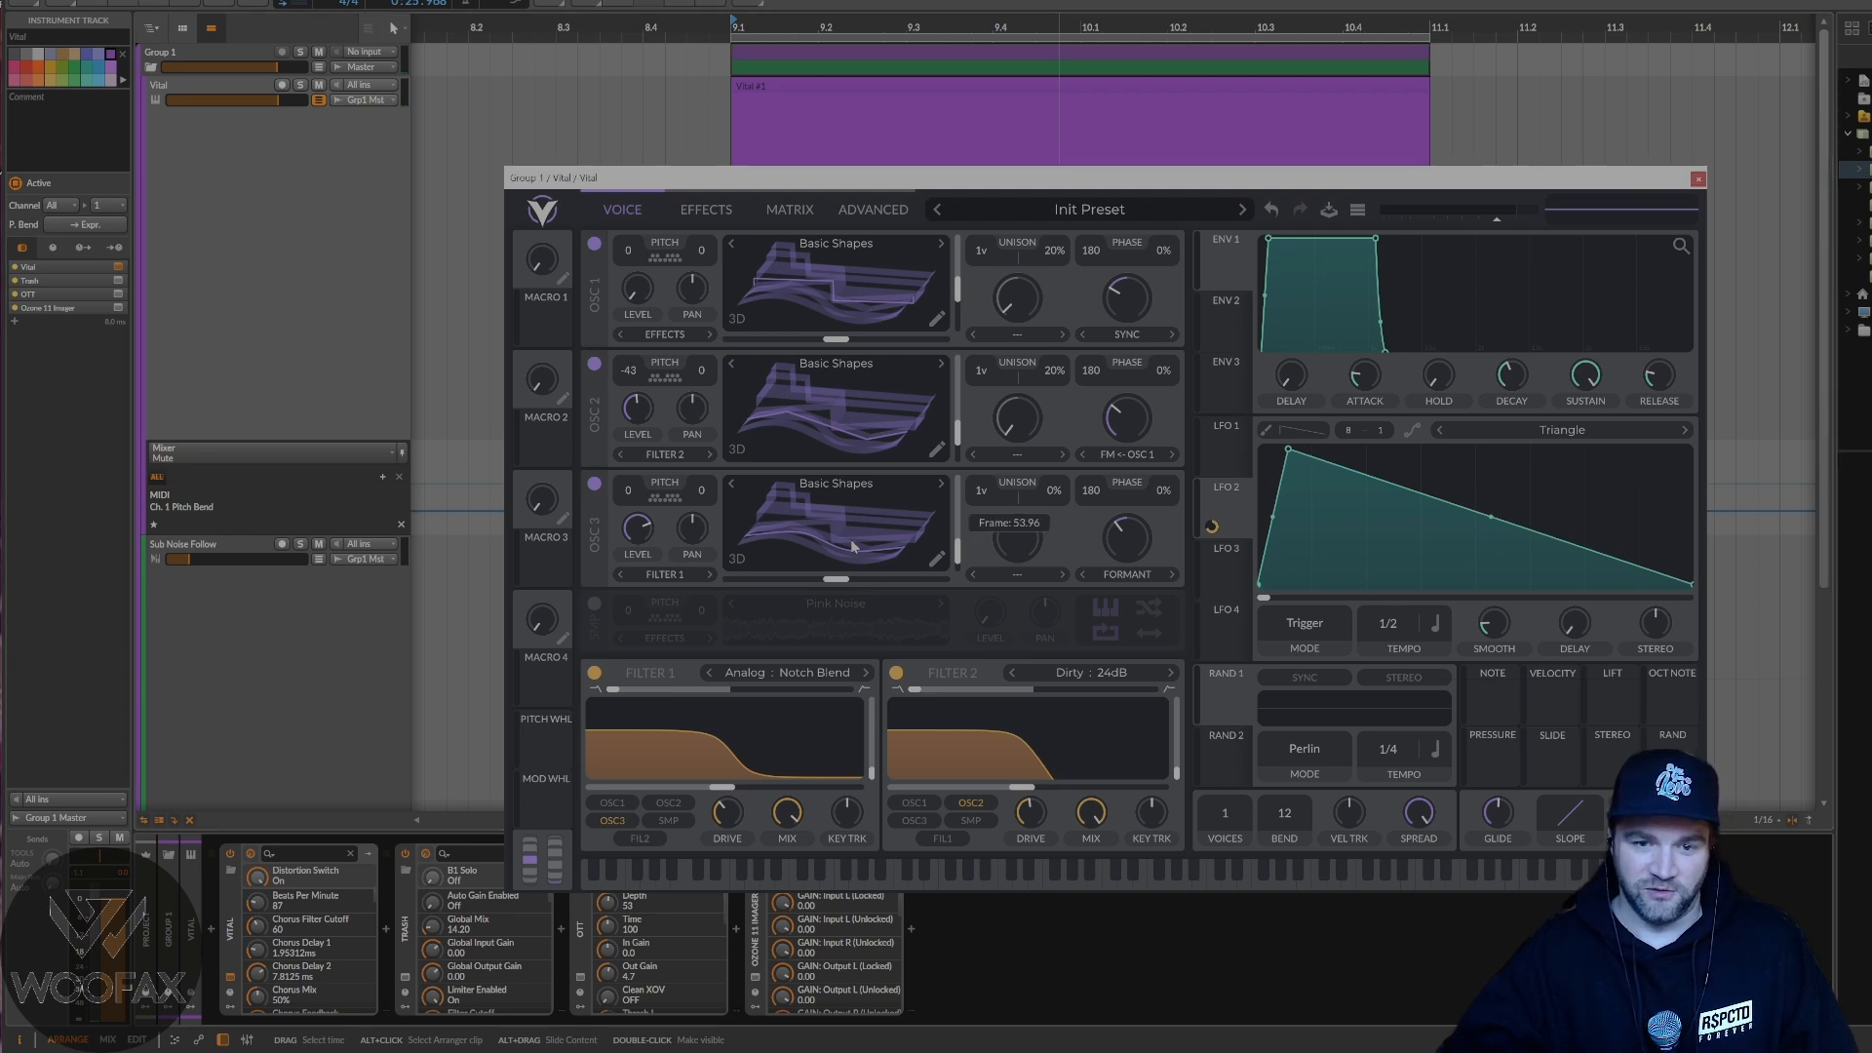
left_click_drag(863, 547, 866, 502)
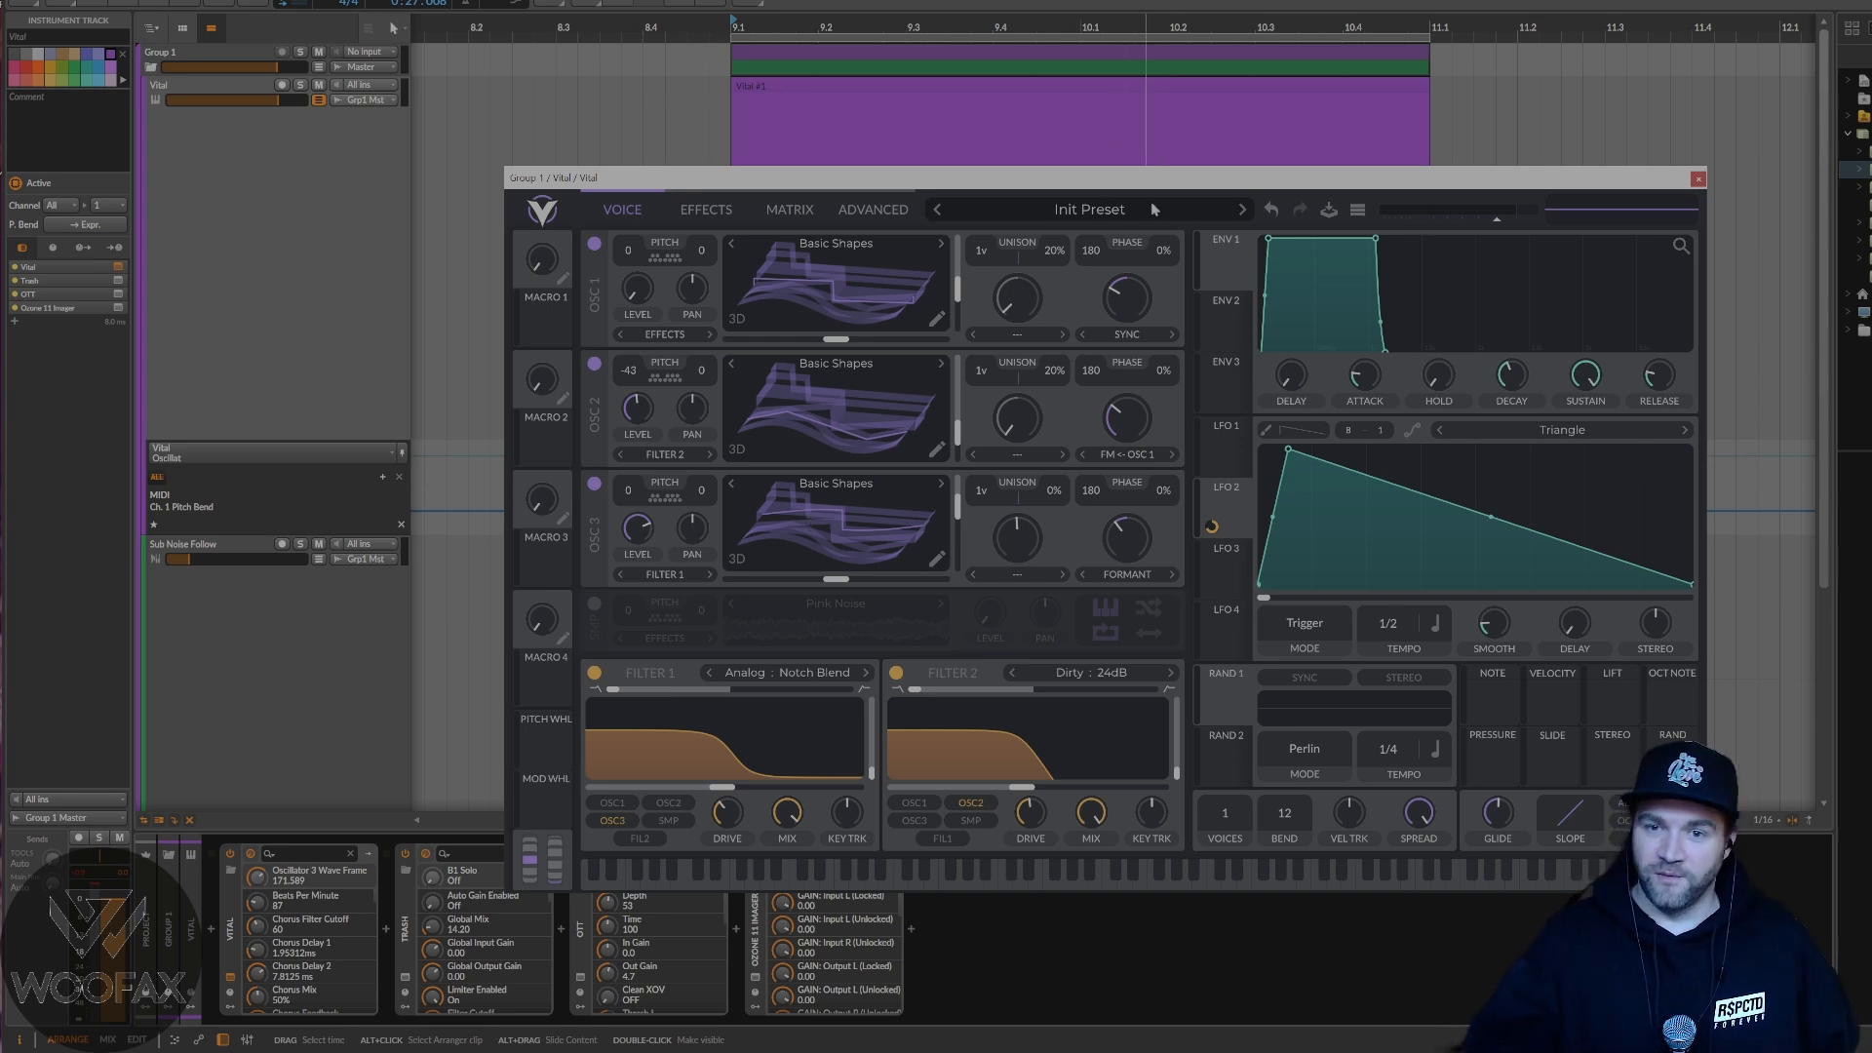
left_click(1699, 180)
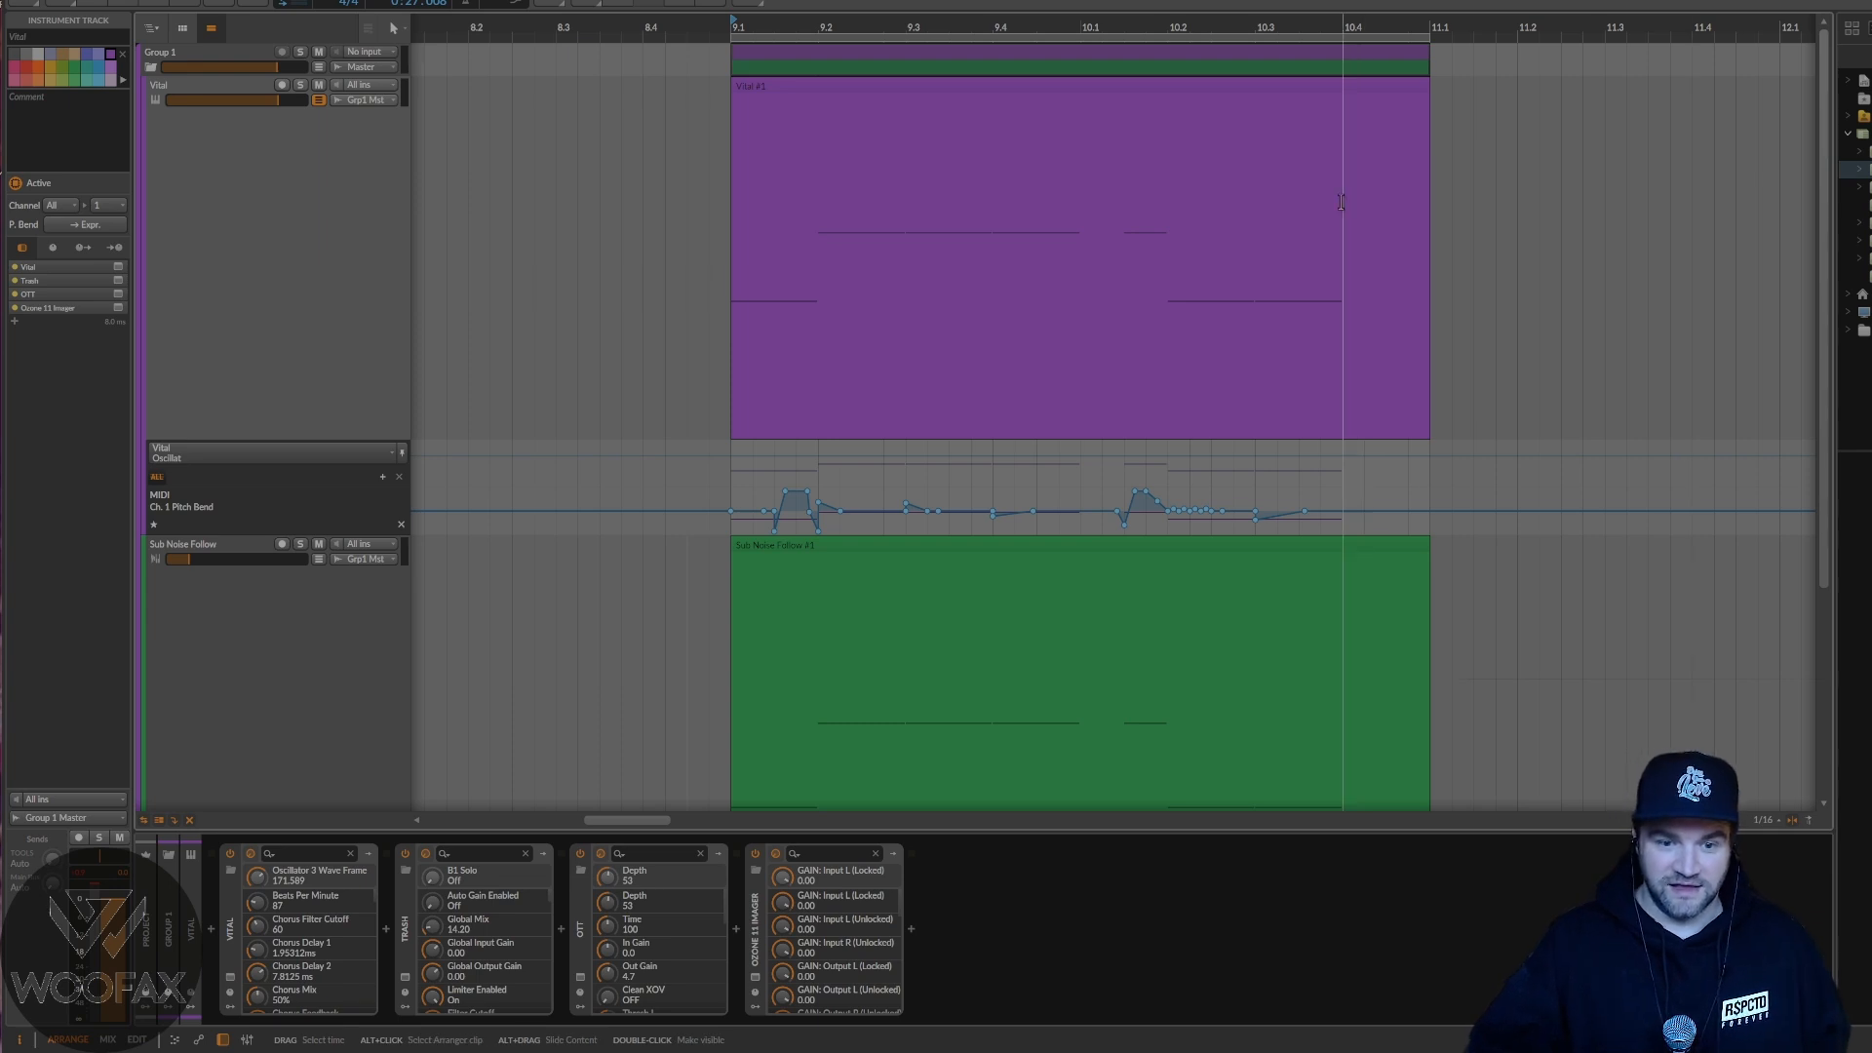